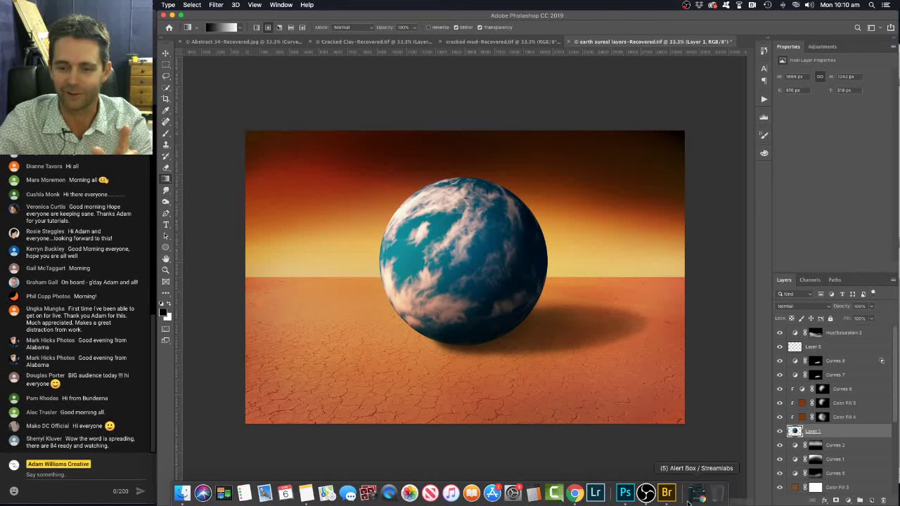
Step: Bring Photoshop forward and make Cracked Clay-Recovered.tif the active document
left_click(646, 493)
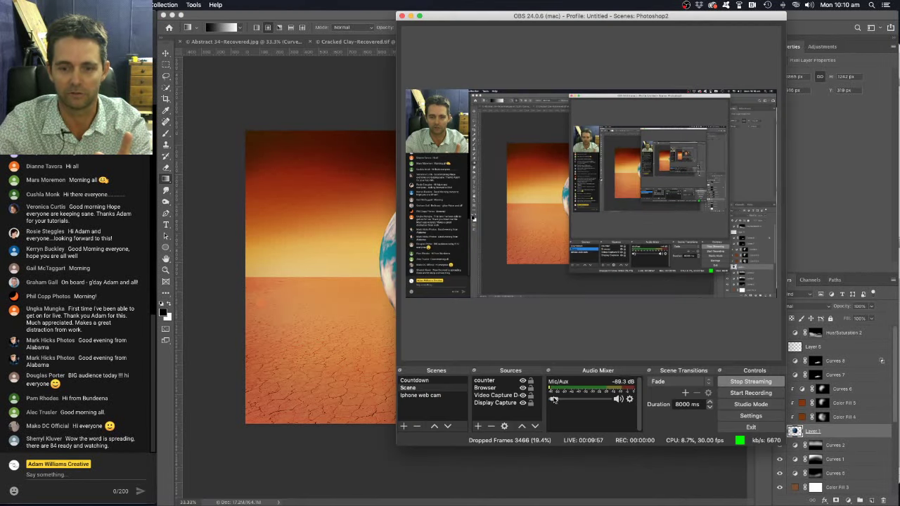
left_click(386, 449)
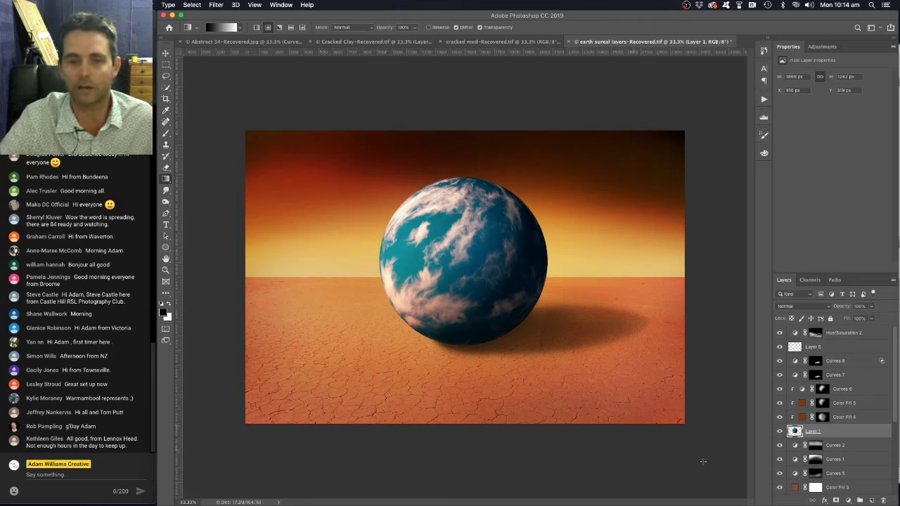
scroll(797, 429, "down", 1)
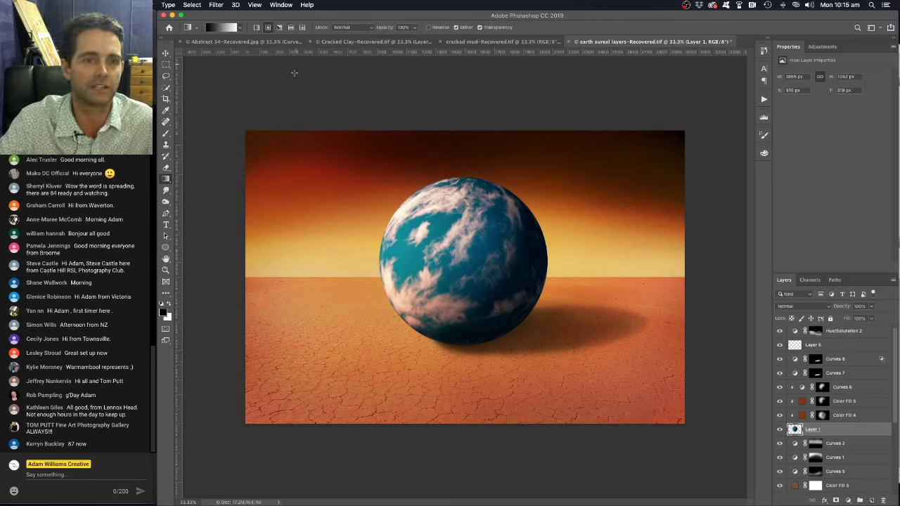
left_click(370, 42)
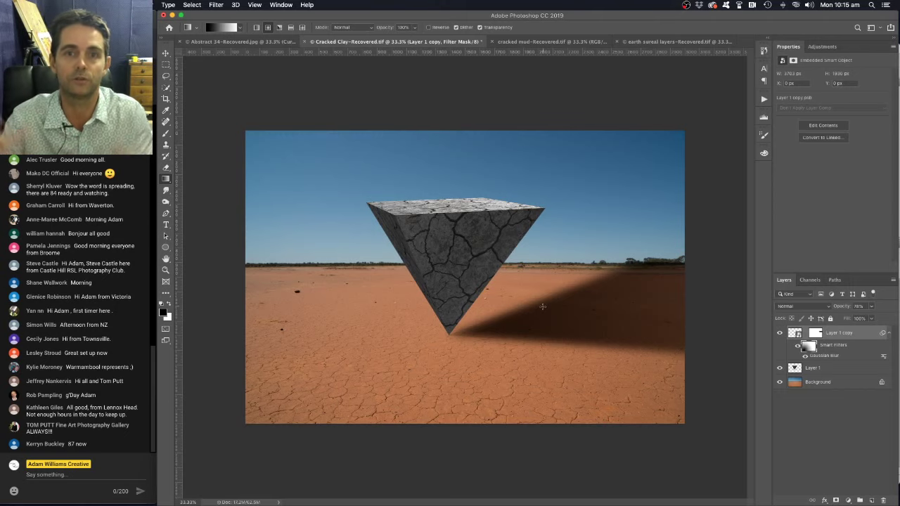
Step: Look over the Abstract 34, Cracked Clay and cracked mud documents, then return to earth sureal layers
left_click(258, 41)
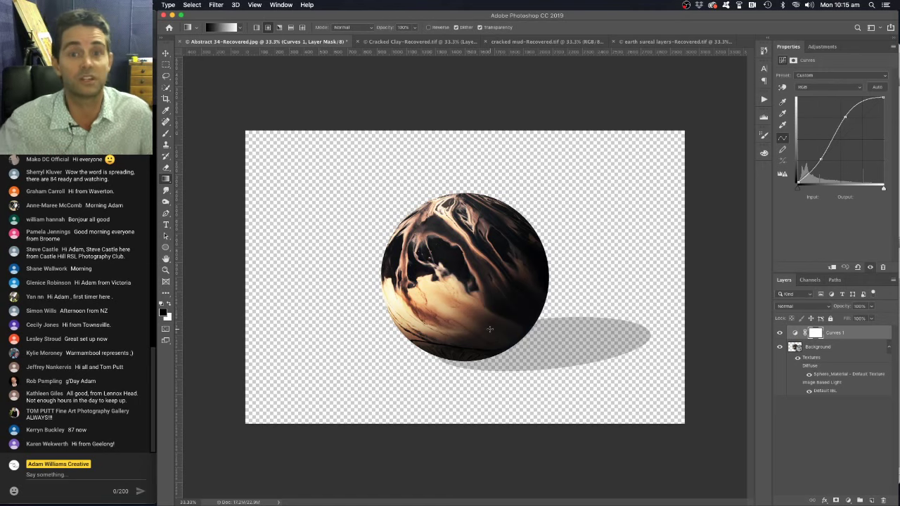
left_click(450, 42)
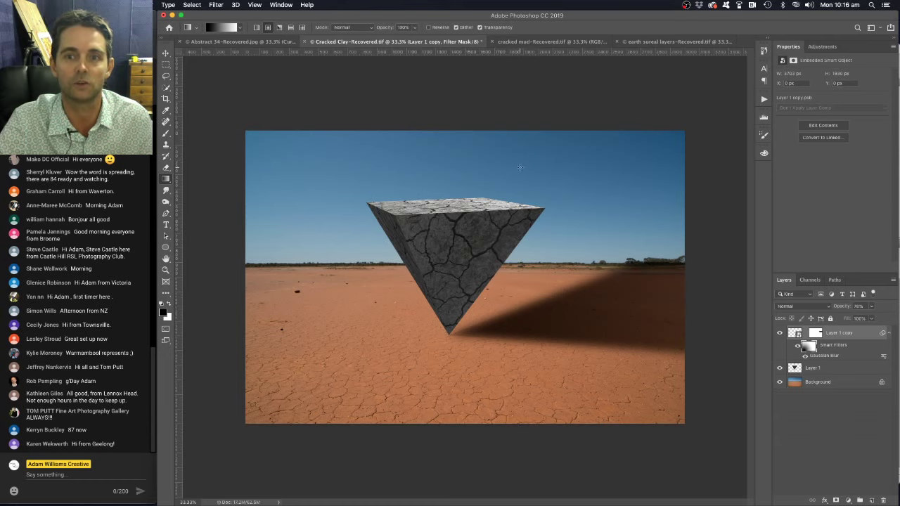
left_click(548, 42)
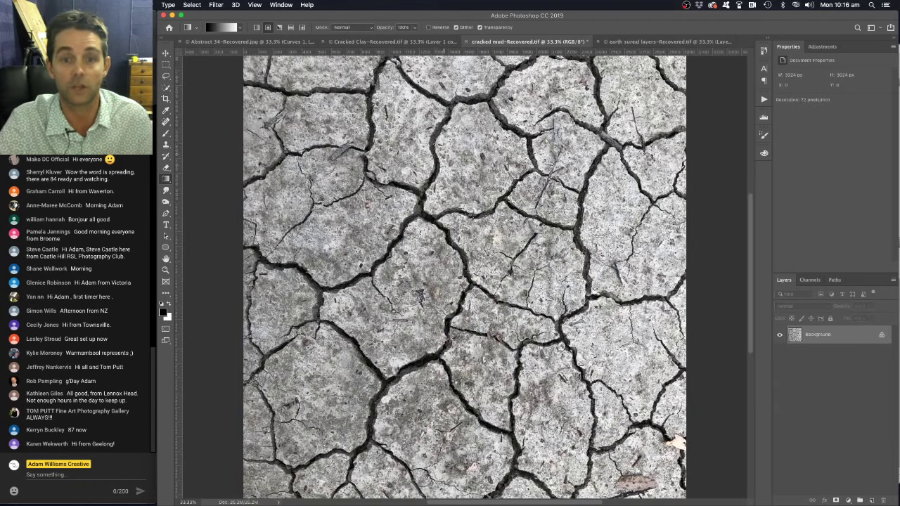
left_click(657, 44)
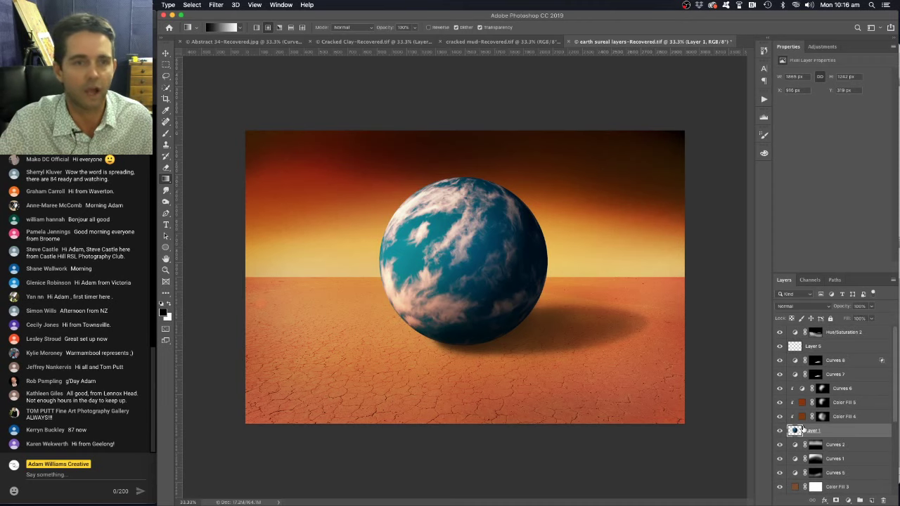
Step: Cycle through the open documents again, then bring up the File > Open dialog
left_click(376, 43)
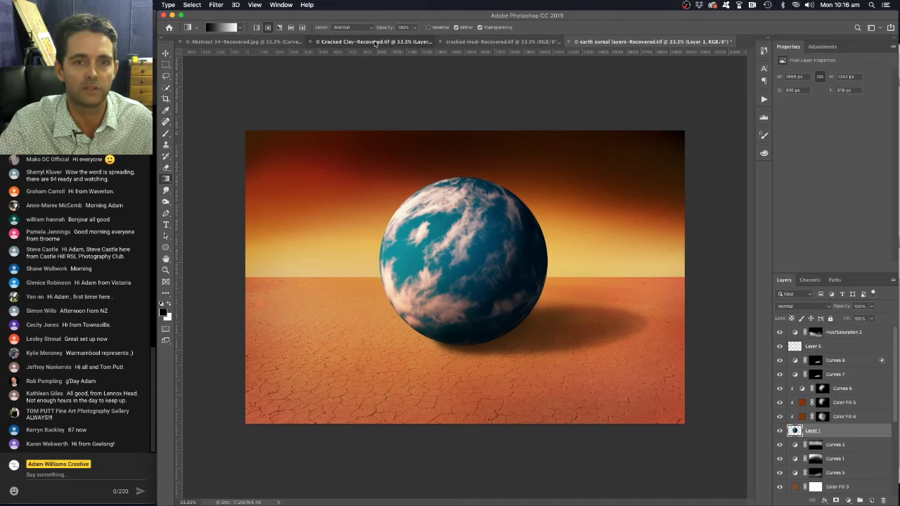
left_click(507, 42)
left_click(246, 41)
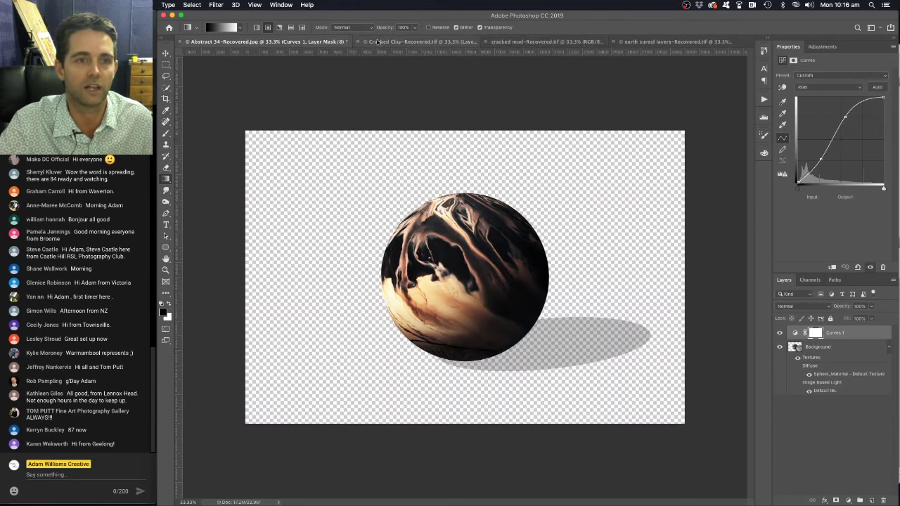
left_click(638, 41)
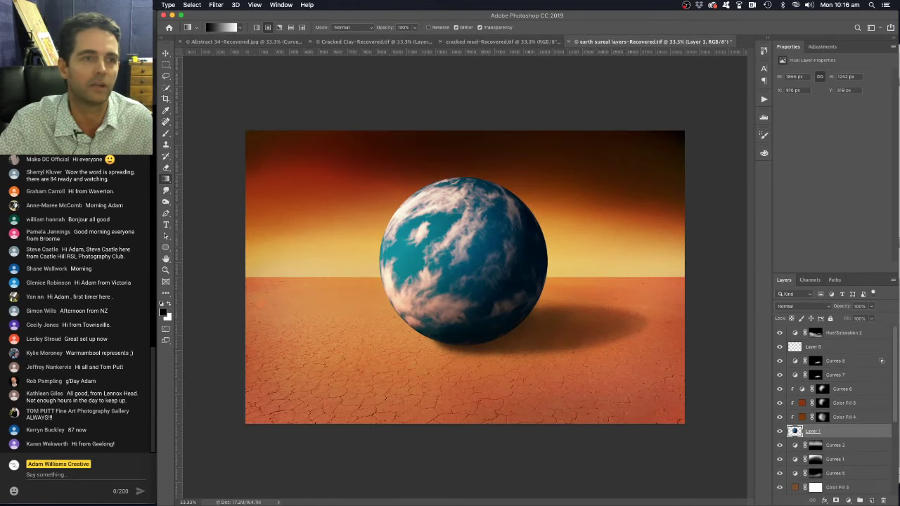
left_click(77, 4)
left_click(105, 23)
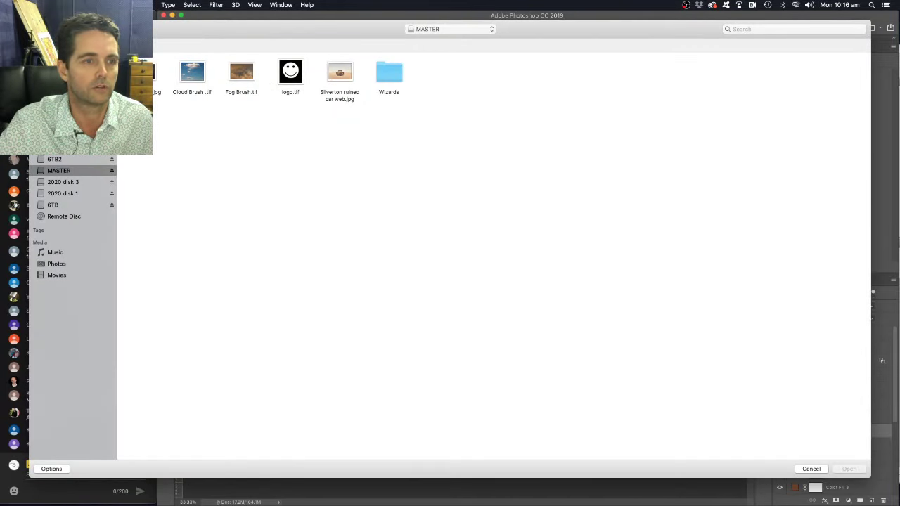
Step: Open Whispy clouds.tif from the Desktop folder as a new document
left_click(60, 77)
left_click(342, 148)
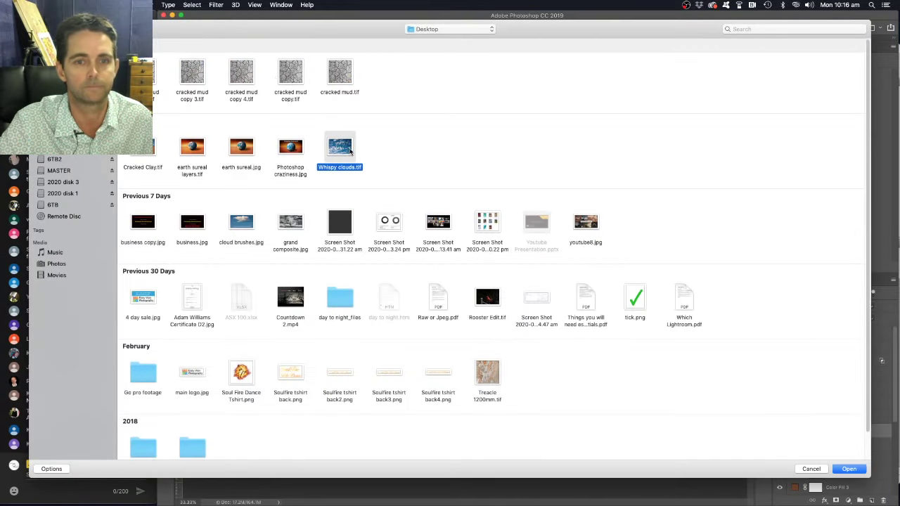
double_click(341, 148)
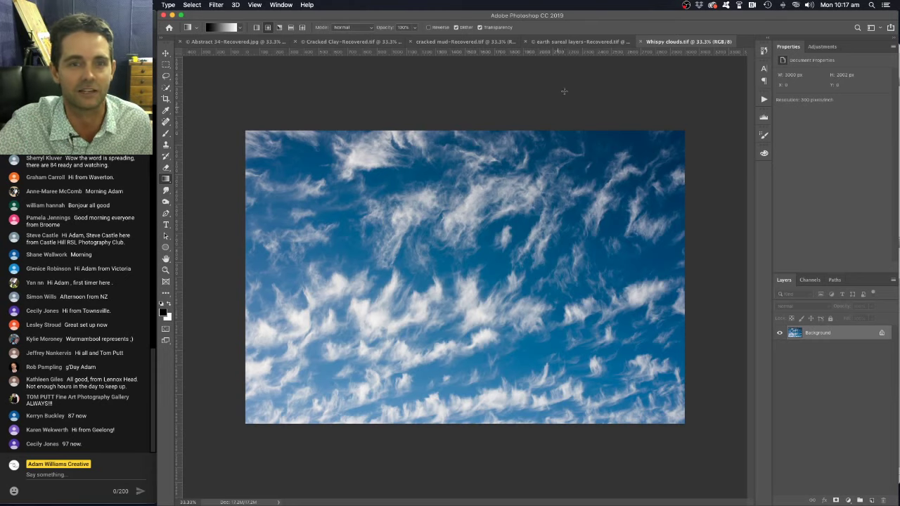
Step: Close the earth sureal layers document with Don't Save, discarding its changes
left_click(581, 42)
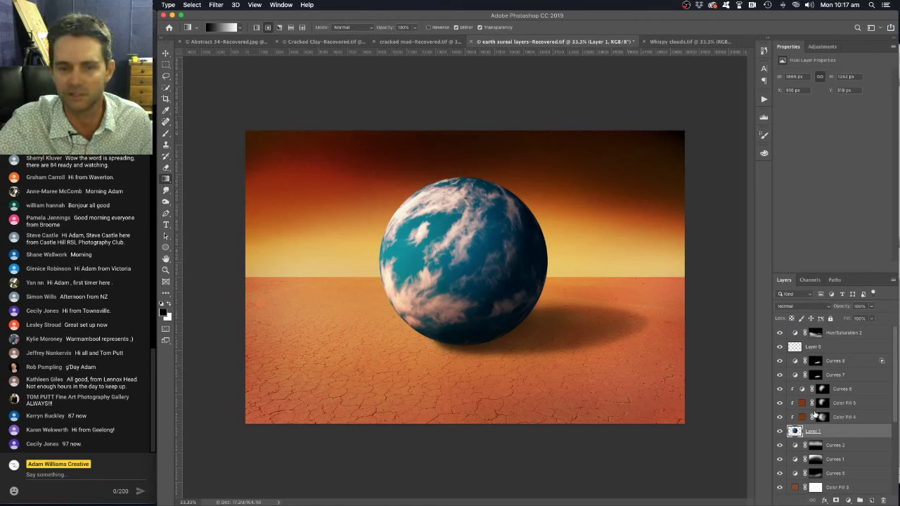
scroll(830, 407, "down", 5)
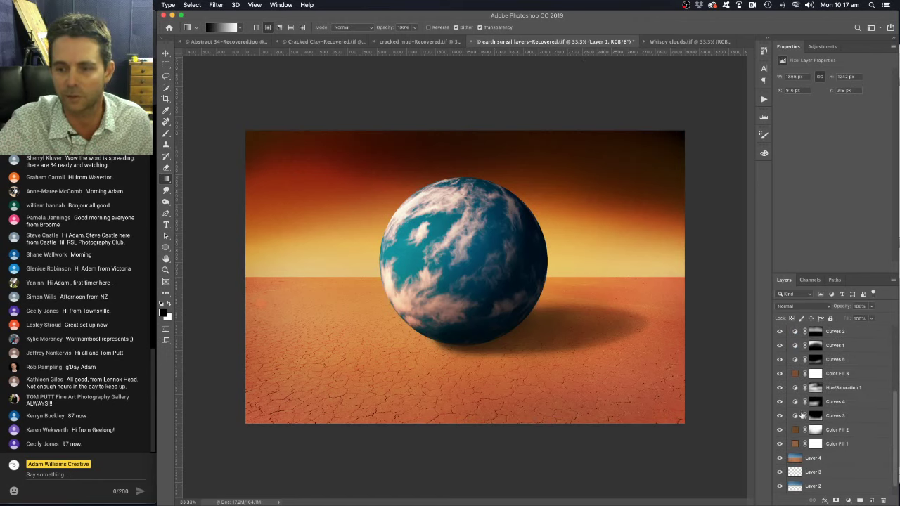
left_click(472, 44)
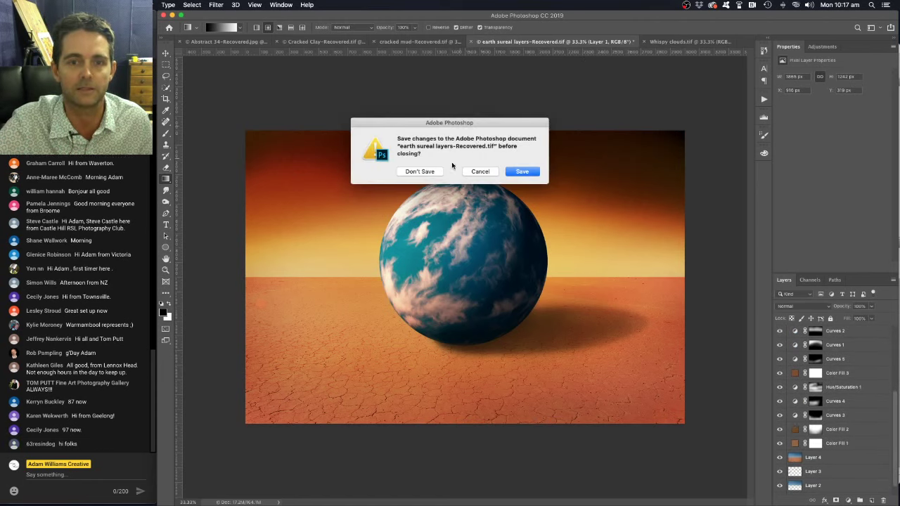
left_click(418, 172)
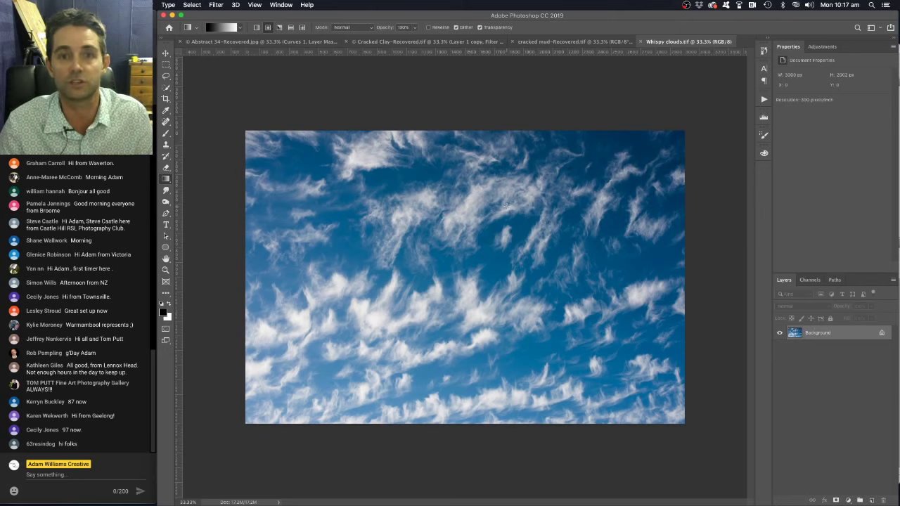
Step: Create a sphere from the cloud photo via 3D > New Mesh from Layer > Mesh Preset > Sphere
left_click(237, 5)
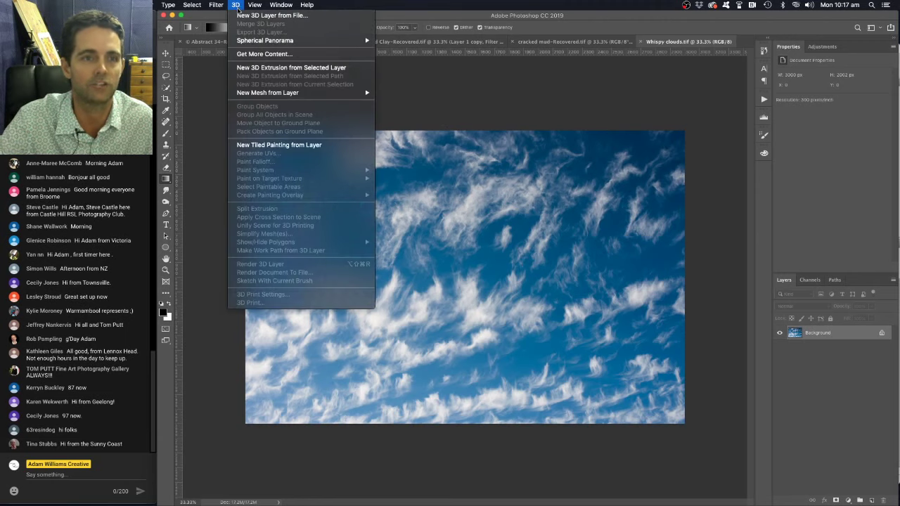
mouse_move(252, 94)
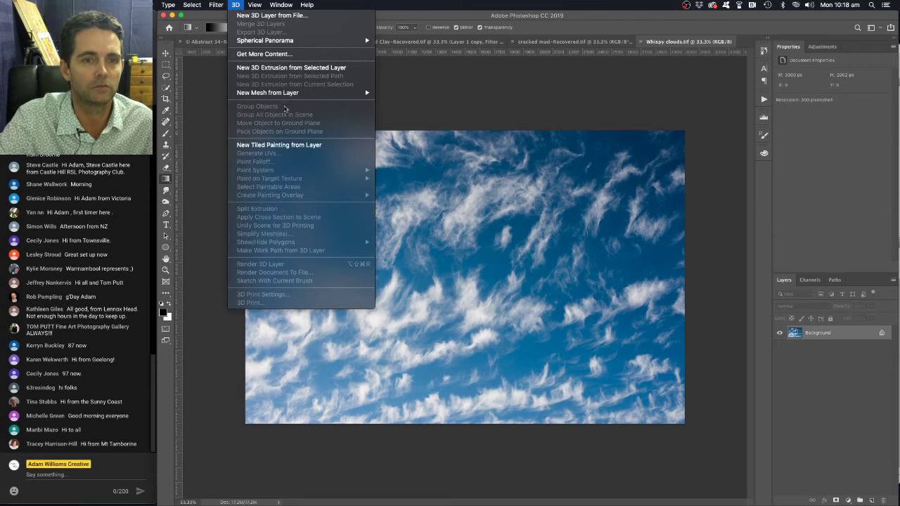
mouse_move(282, 96)
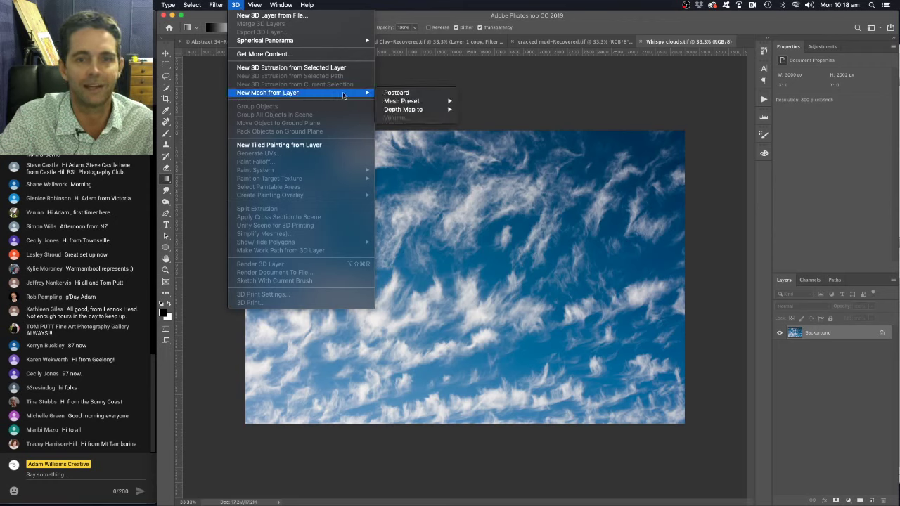
mouse_move(408, 104)
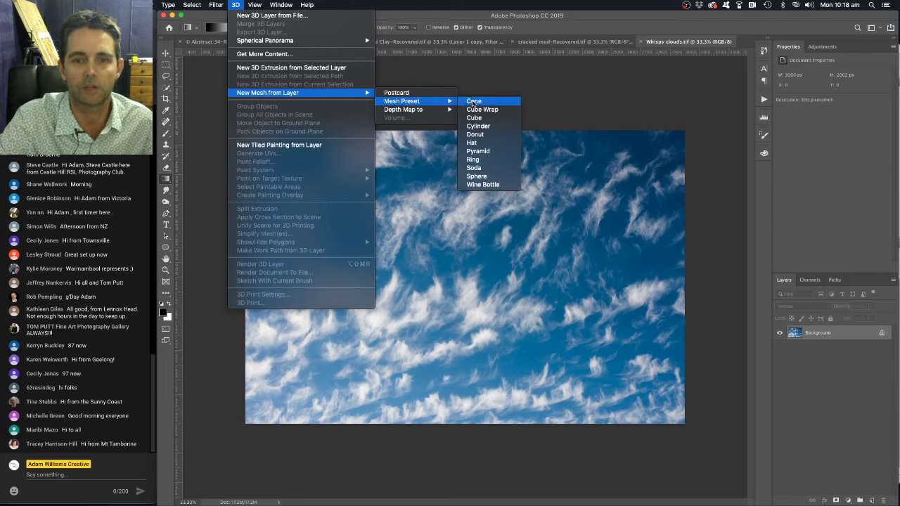
left_click(470, 176)
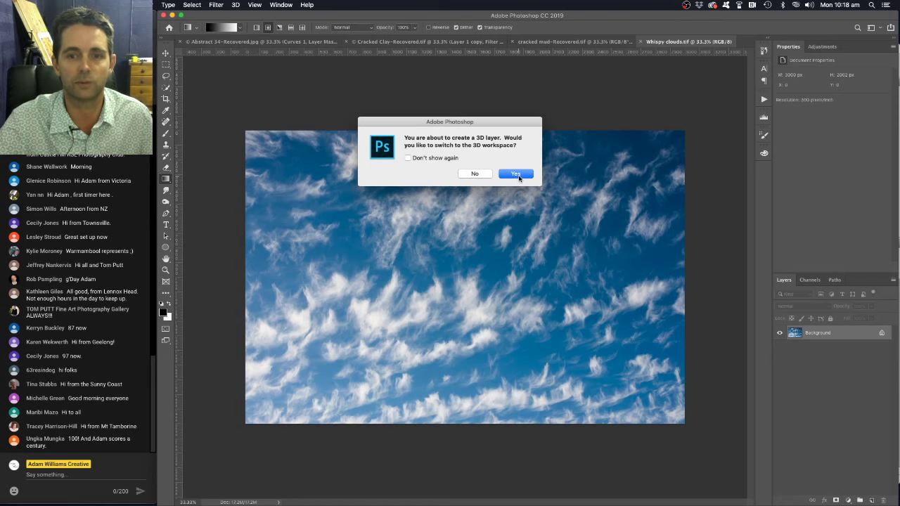
Step: Accept the 3D workspace, orbit the cloud sphere through several angles, and show Current View settings
left_click(516, 174)
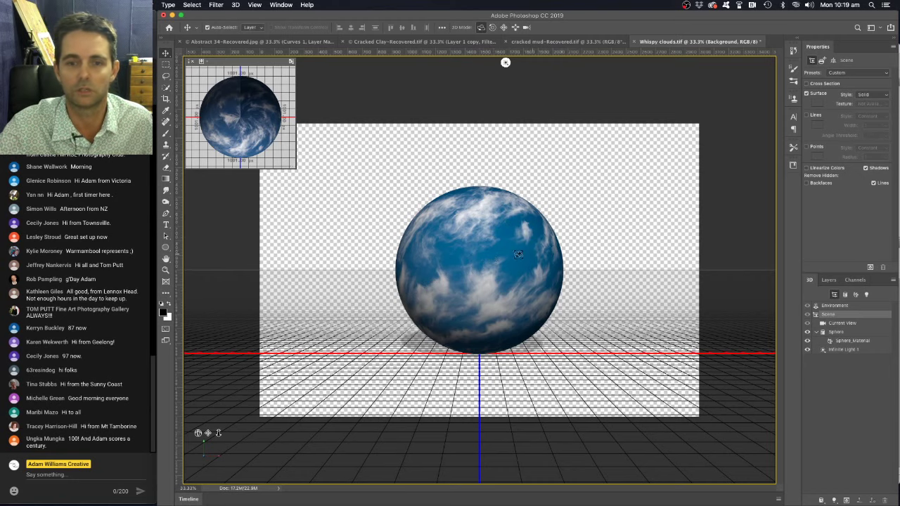
left_click_drag(543, 253, 316, 261)
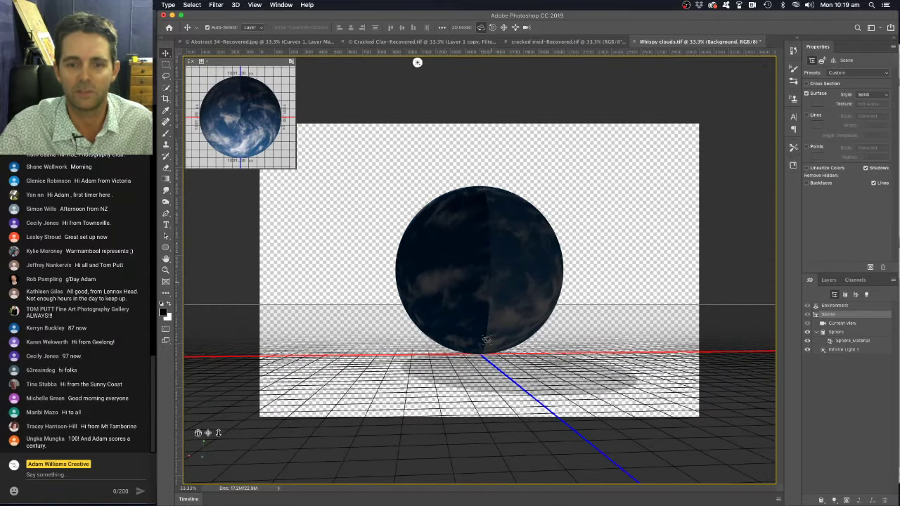
left_click_drag(502, 270, 640, 258)
mouse_move(499, 285)
left_mouse_down()
mouse_move(465, 295)
mouse_move(495, 314)
mouse_move(502, 304)
mouse_move(494, 302)
left_mouse_up()
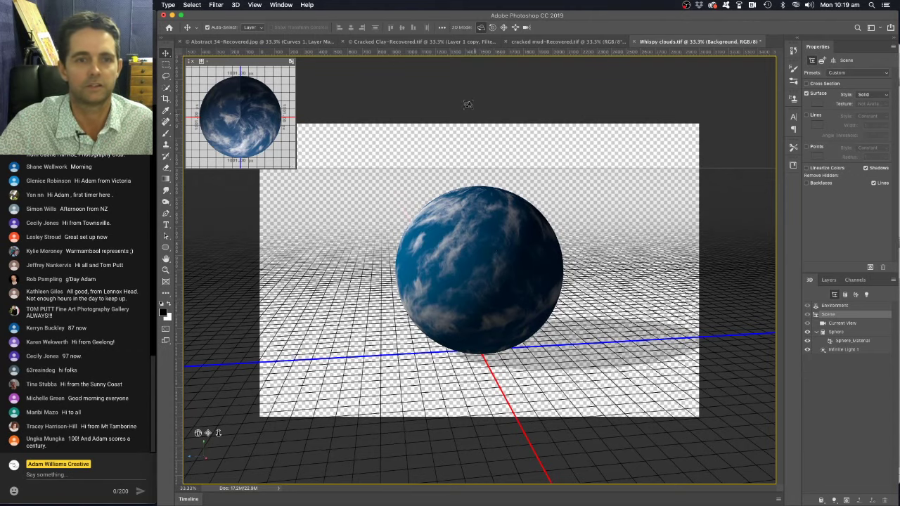
left_click(504, 85)
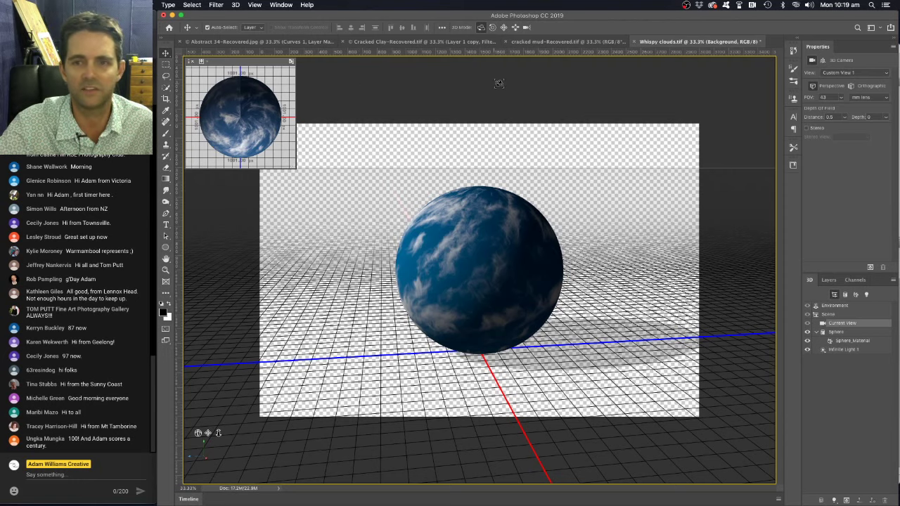
Step: Swing Infinite Light 1 to the sphere's upper right to shift its shadow, then select Current View
key("super+minus")
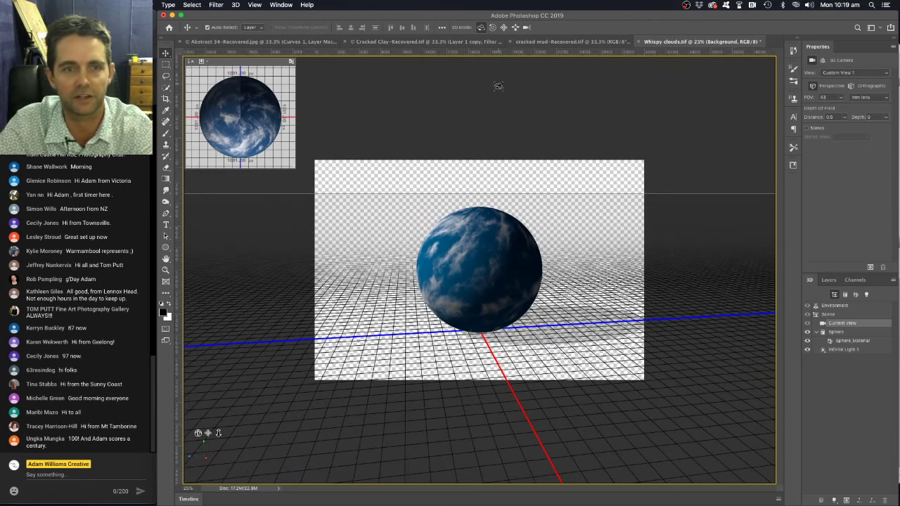
left_click(844, 350)
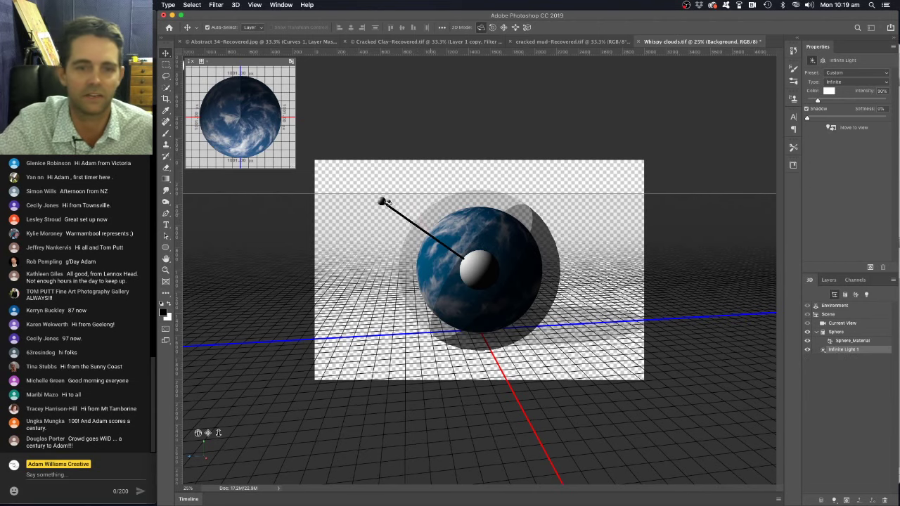
left_click_drag(381, 202, 424, 213)
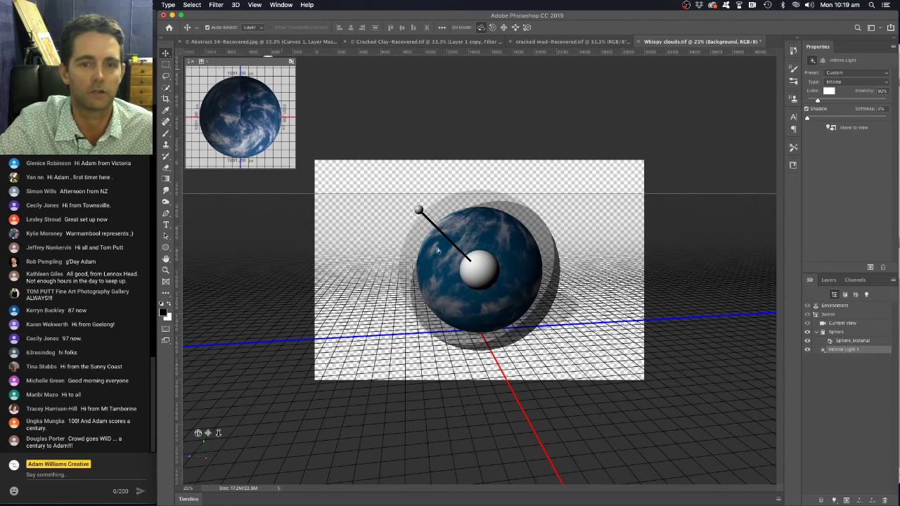
mouse_move(419, 210)
left_mouse_down()
mouse_move(432, 195)
mouse_move(549, 195)
mouse_move(482, 187)
mouse_move(407, 209)
mouse_move(406, 224)
mouse_move(392, 224)
left_mouse_up()
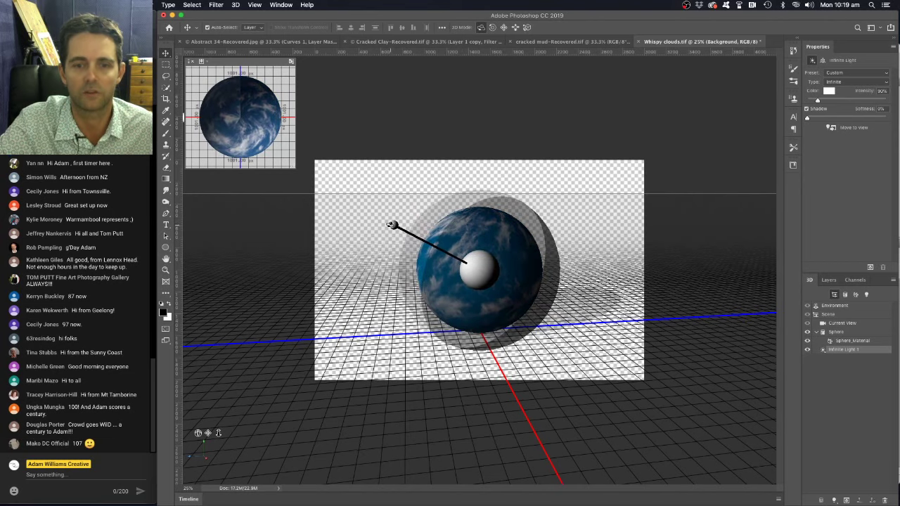
left_click(716, 131)
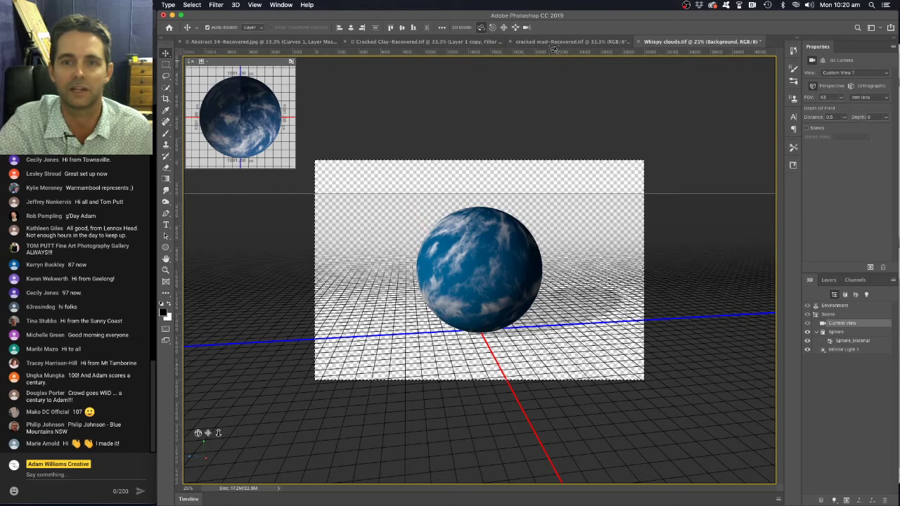
Step: In Cracked Clay-Recovered.tif, delete the Layer 1 copy and Layer 1 pyramid layers
left_click(555, 44)
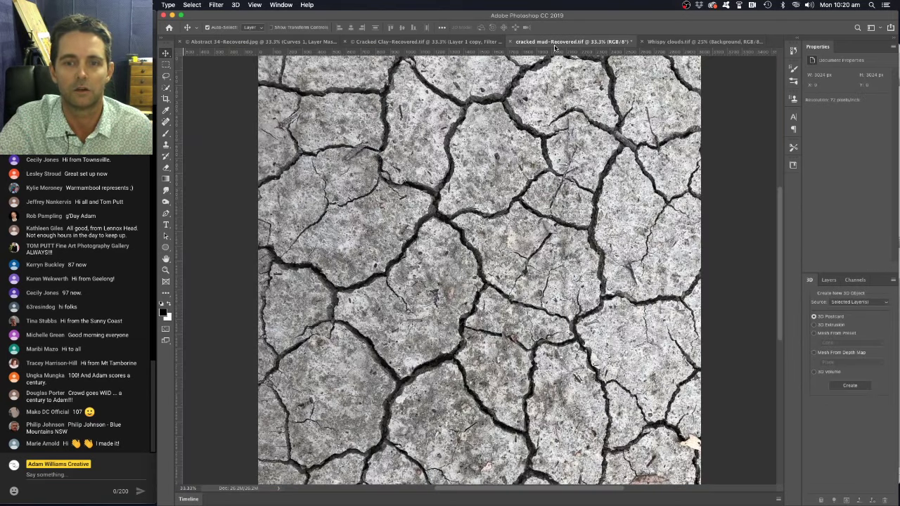
left_click(433, 44)
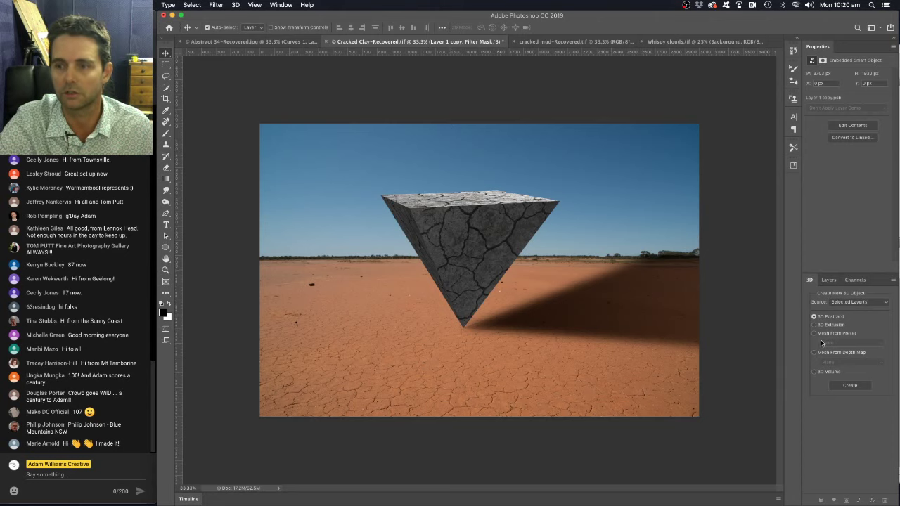
left_click(829, 280)
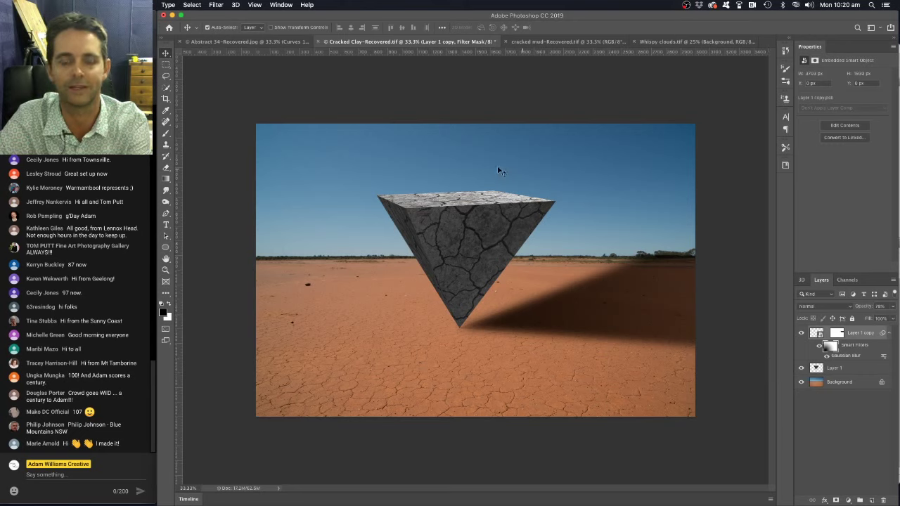
left_click_drag(856, 346, 883, 500)
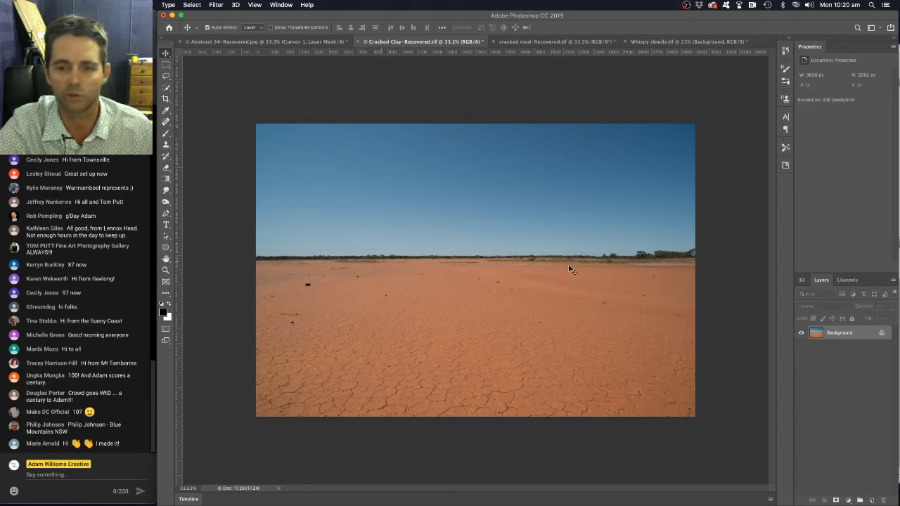
Step: Make a Rectangular Marquee selection of the sky down to the horizon
left_click(166, 65)
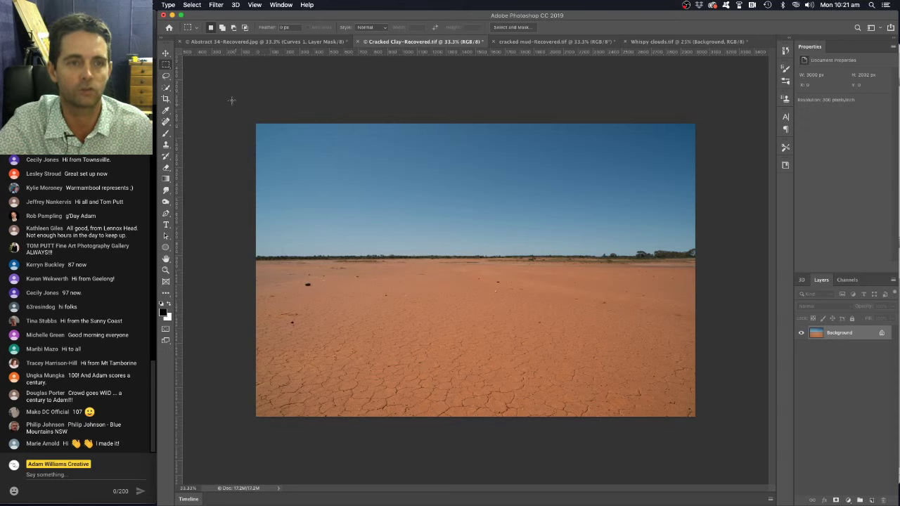
right_click(167, 66)
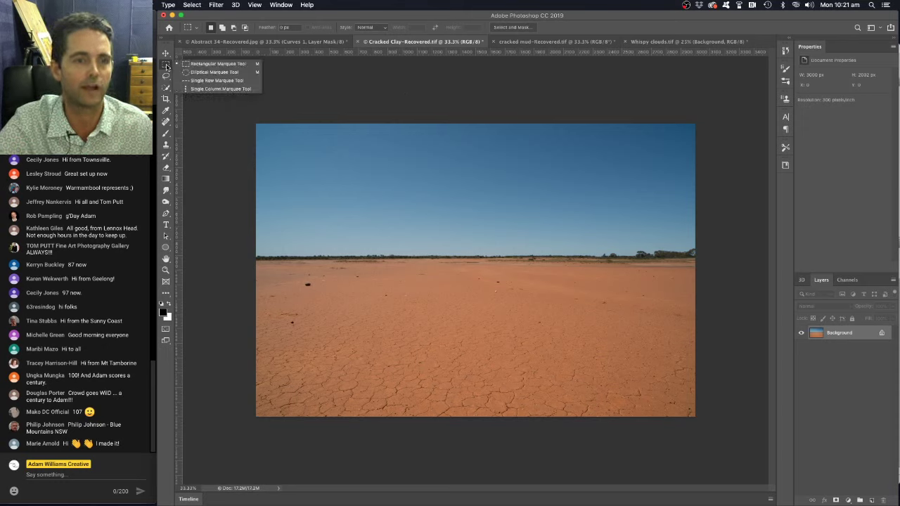
left_click(218, 64)
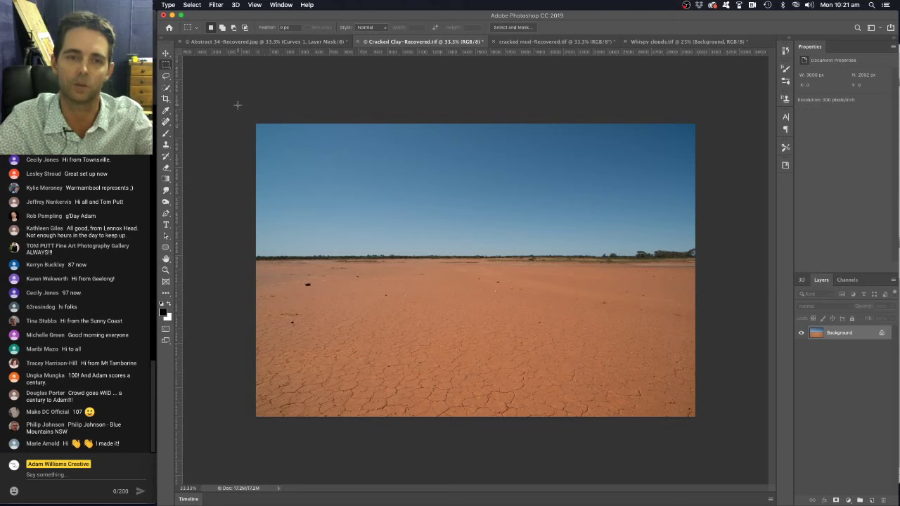
left_click_drag(237, 104, 702, 246)
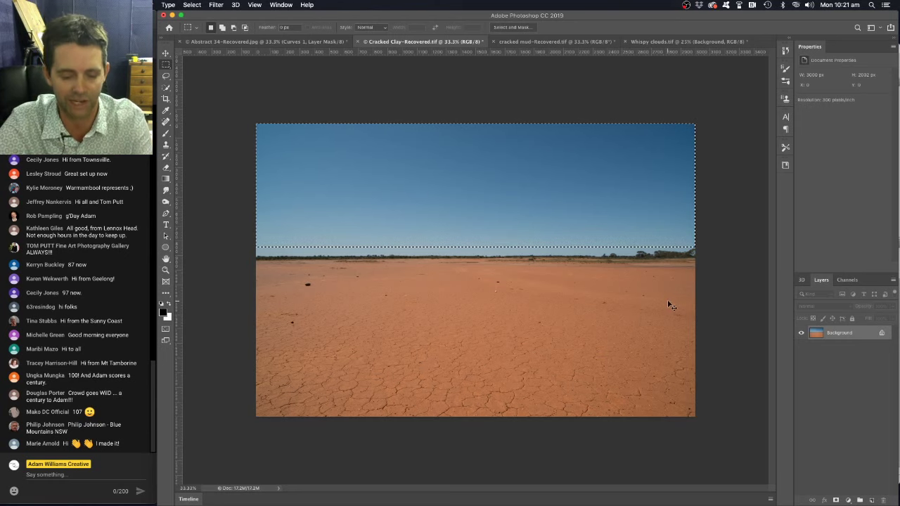
Step: Copy the selected sky onto a new Layer 1, checking it by toggling the background
key("super+j")
left_click(802, 347)
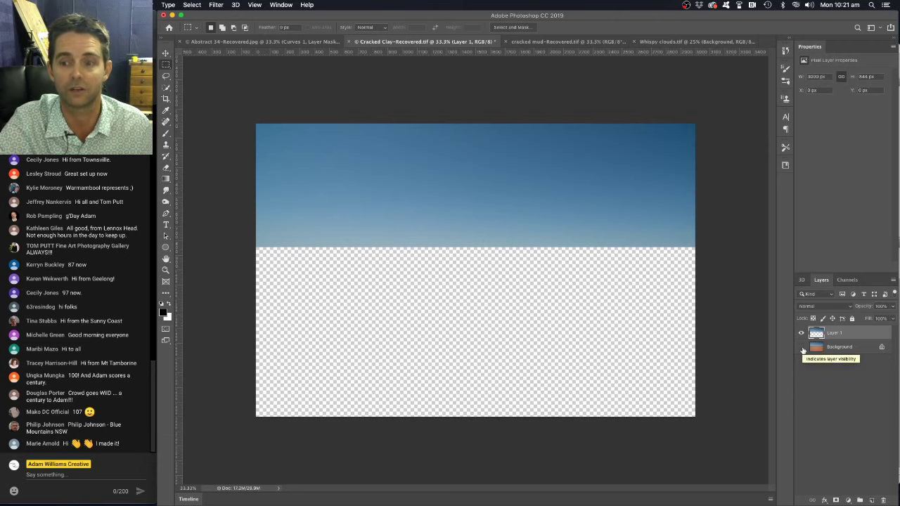
left_click(802, 347)
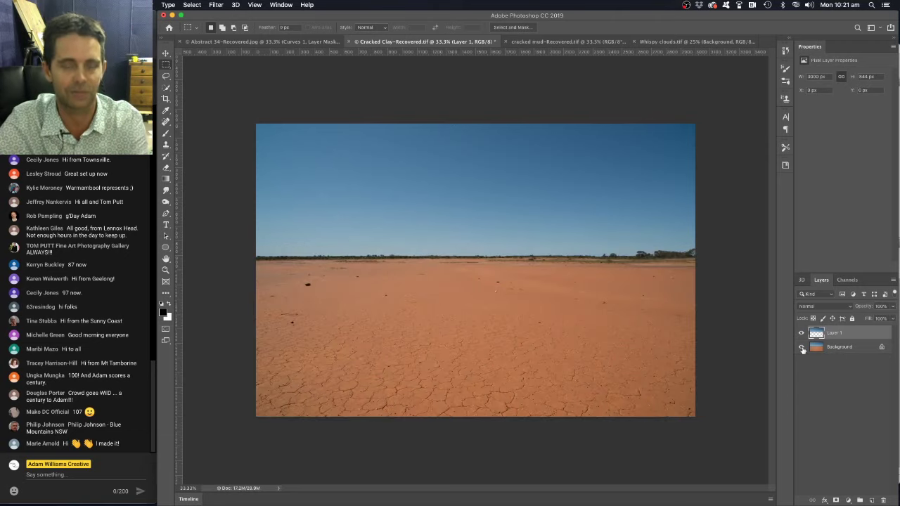
key("super+t")
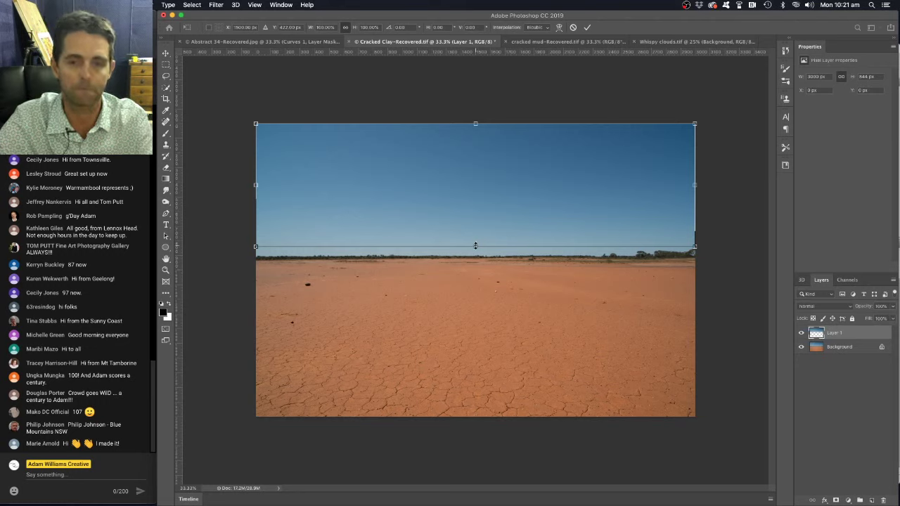
Step: Stretch the sky layer down over the treeline to about H: 1001 px and commit
left_click_drag(475, 246, 475, 270)
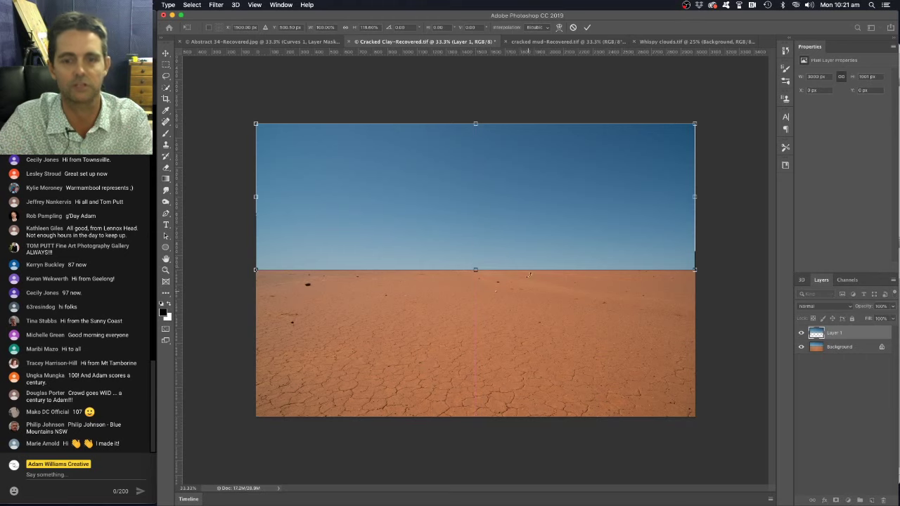
key("Return")
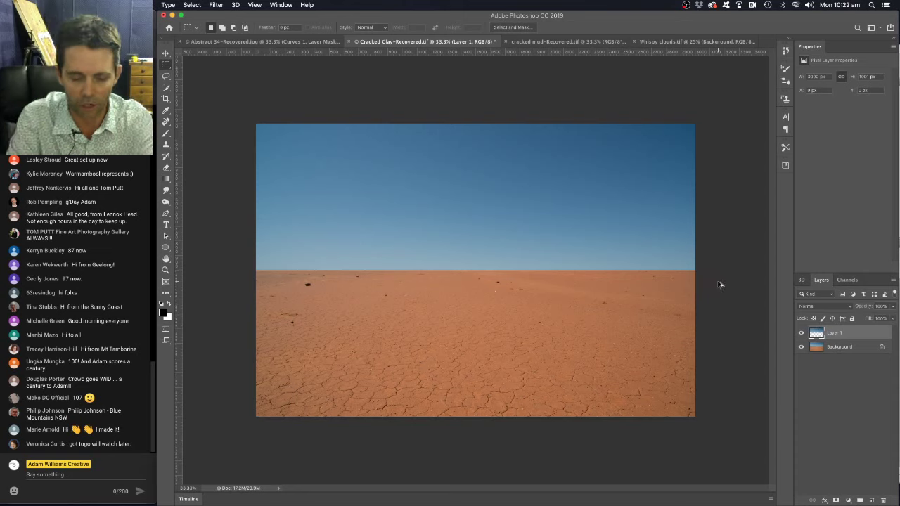
Step: Stamp all visible layers onto a new Layer 2, checking it by toggling Layer 1
key("super+alt+shift+e")
left_click(801, 347)
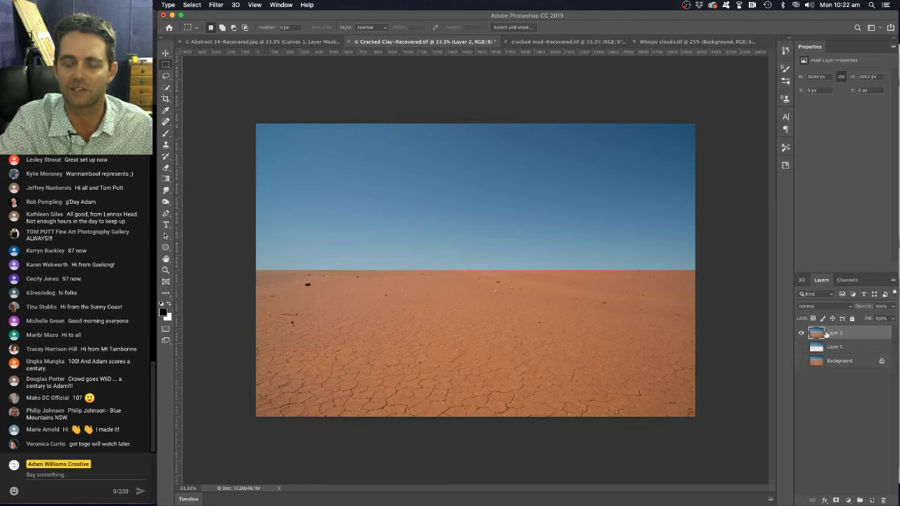
left_click(801, 348)
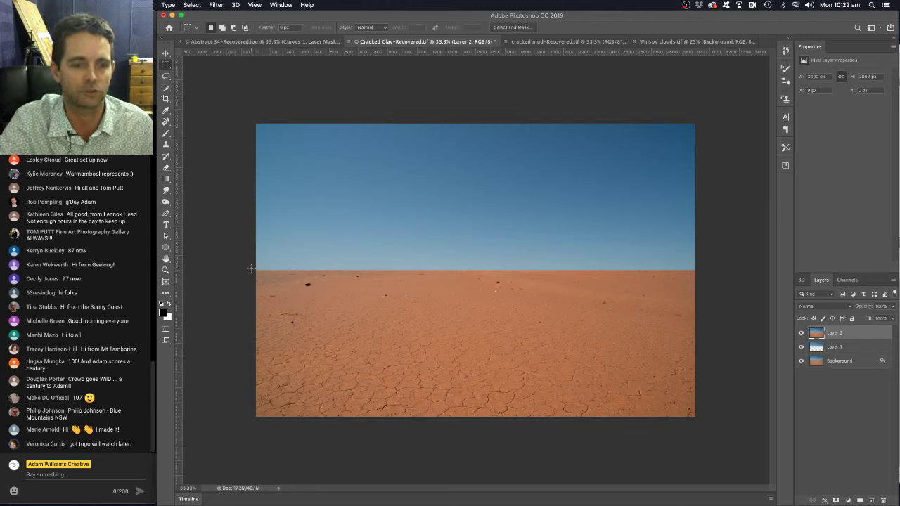
Step: Copy a thin 42 px strip along the horizon onto Layer 3 and view it alone
left_click_drag(251, 267, 702, 273)
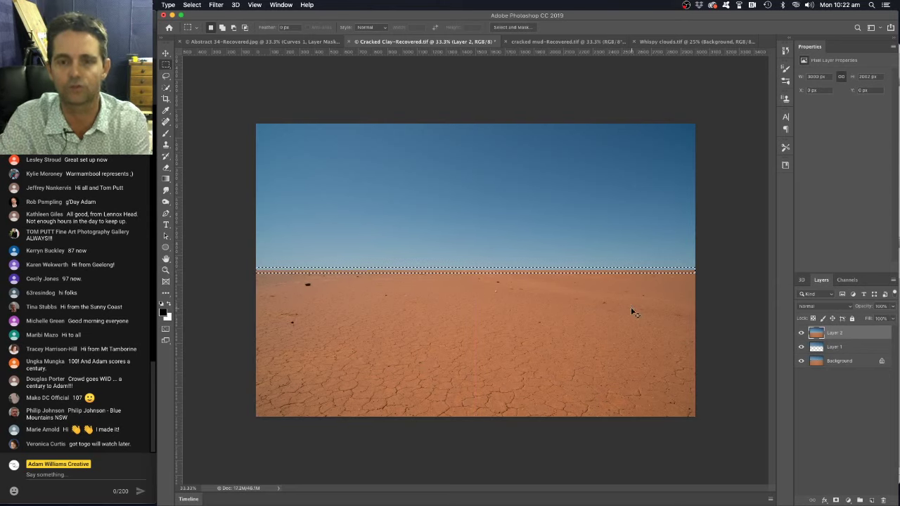
key("super+j")
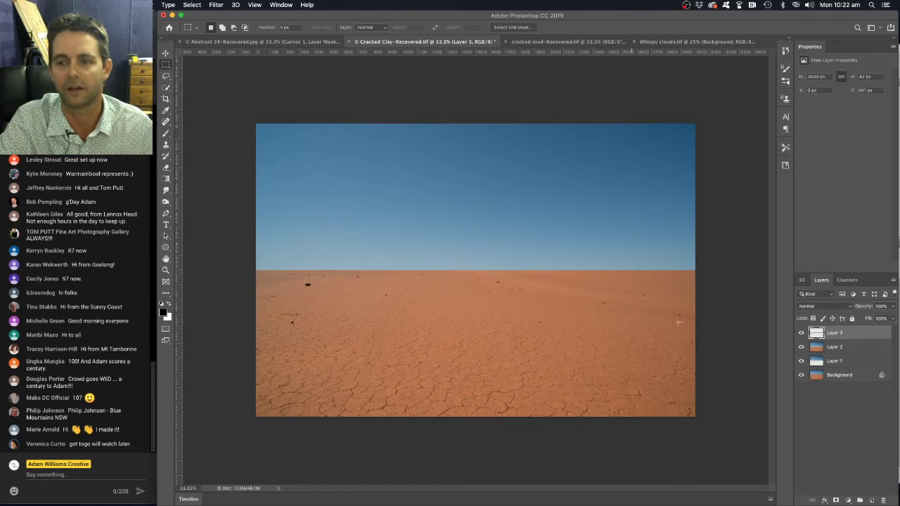
mouse_move(801, 348)
left_mouse_down()
mouse_move(803, 378)
mouse_move(800, 348)
left_mouse_up()
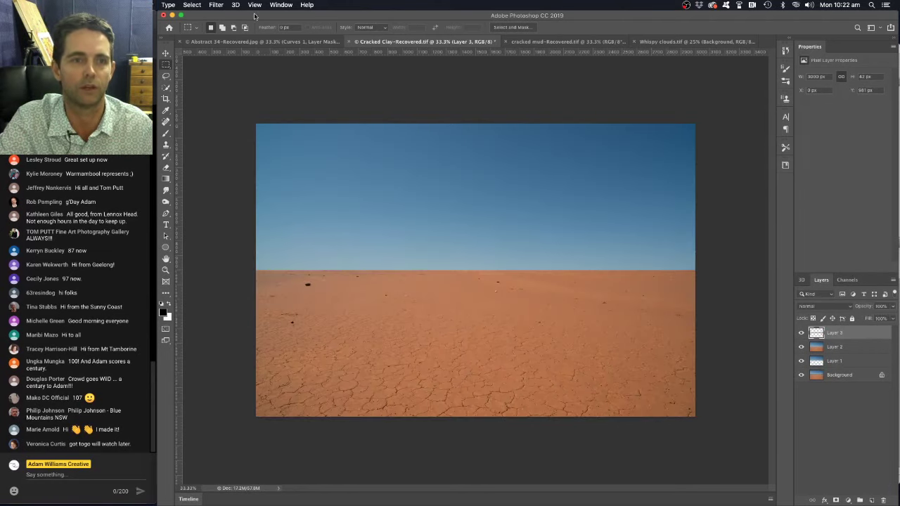
Step: Blur the Layer 3 horizon strip with a 1.7 px Gaussian Blur, previewed, then fit the image on screen
left_click(221, 7)
mouse_move(241, 111)
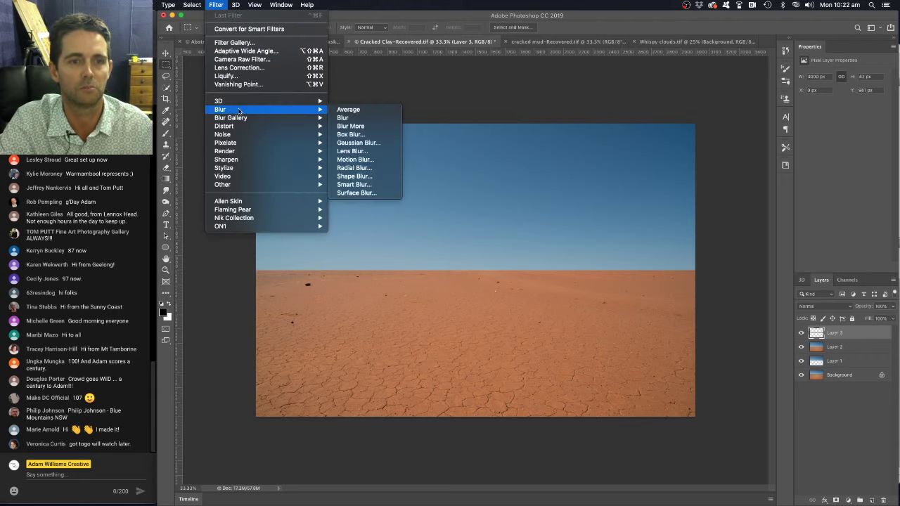
left_click(359, 143)
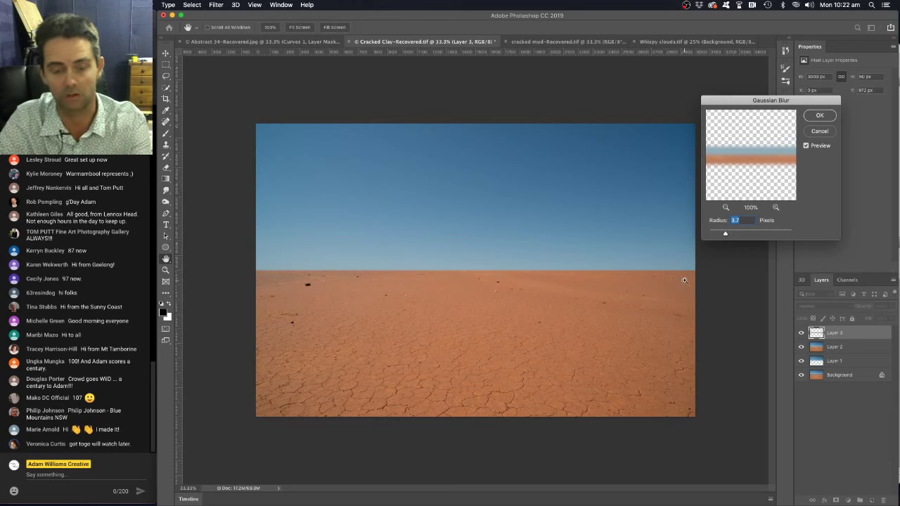
key("super+1")
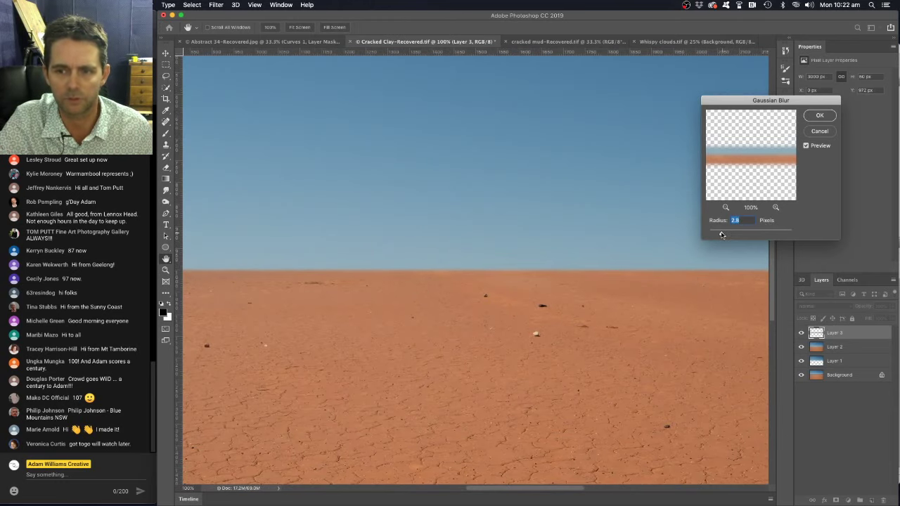
left_click_drag(721, 235, 719, 235)
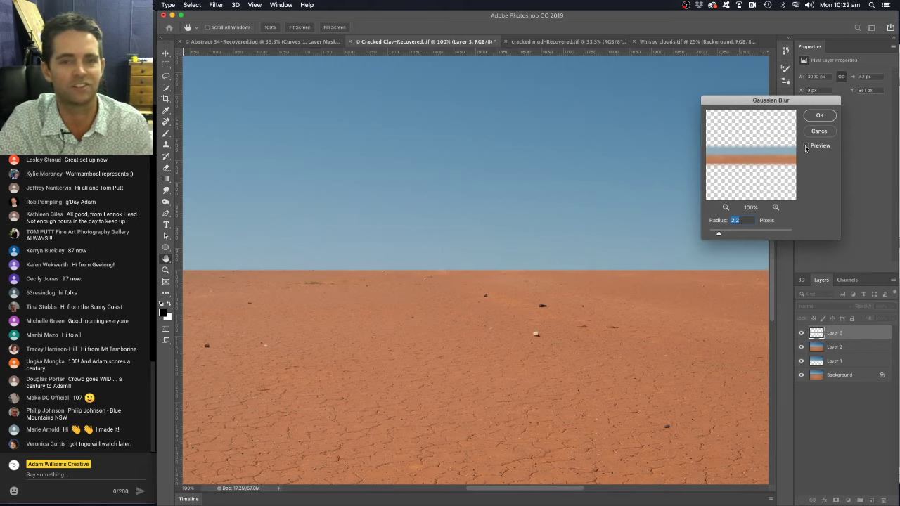
left_click(807, 146)
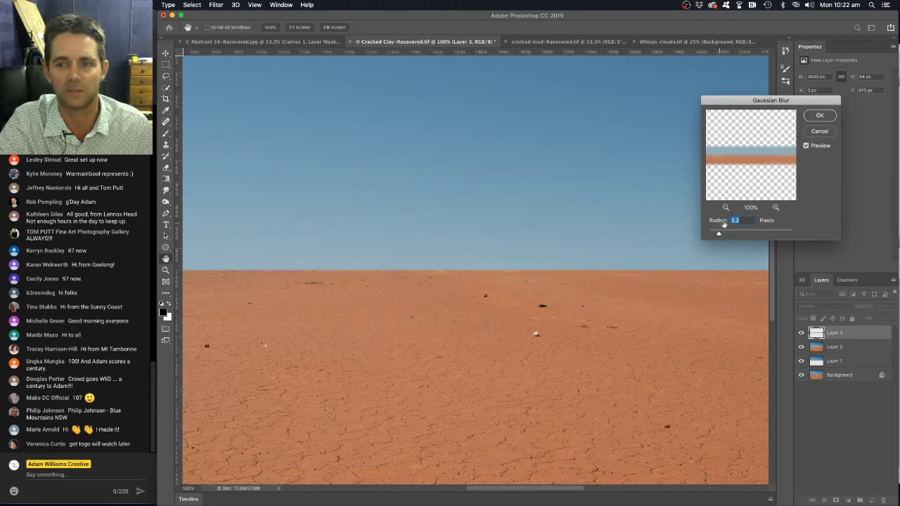
left_click_drag(720, 235, 716, 235)
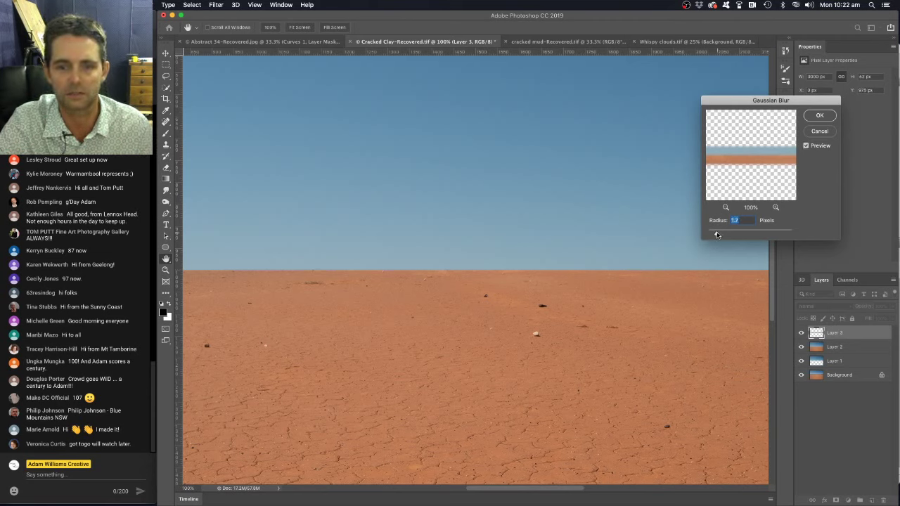
left_click(818, 118)
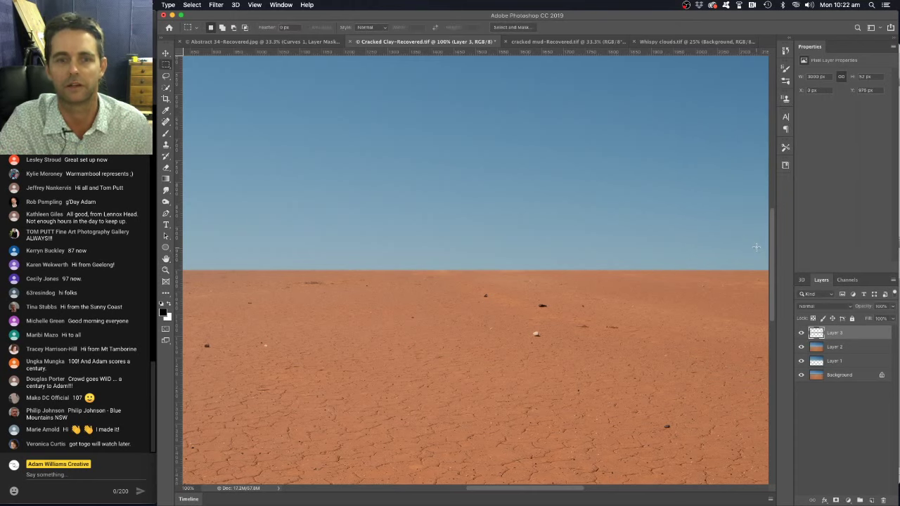
key("super+minus")
key("super+minus")
key("super+minus")
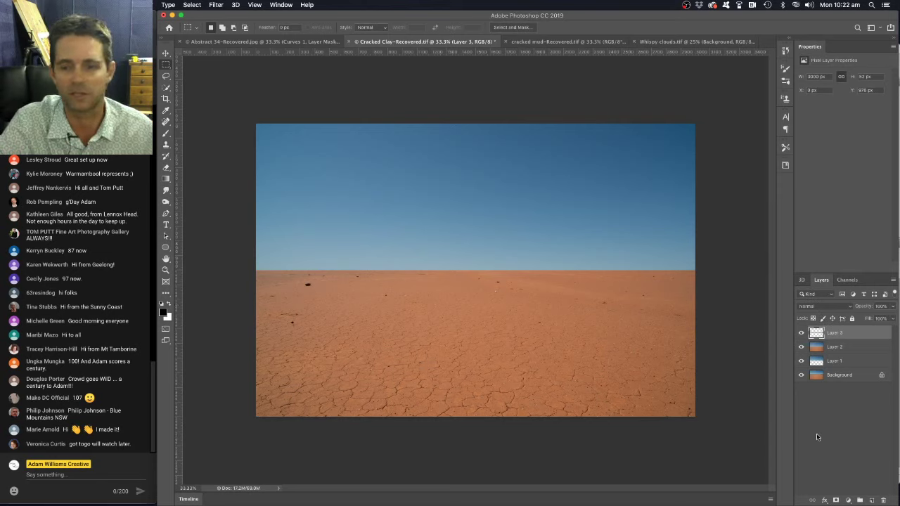
Step: Add an empty Layer 4 and select the Spot Healing Brush
left_click(872, 500)
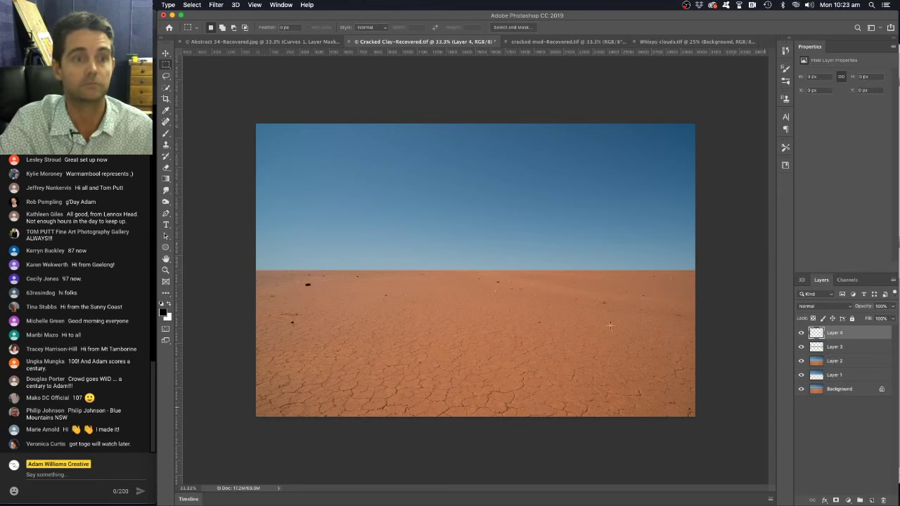
left_click(167, 123)
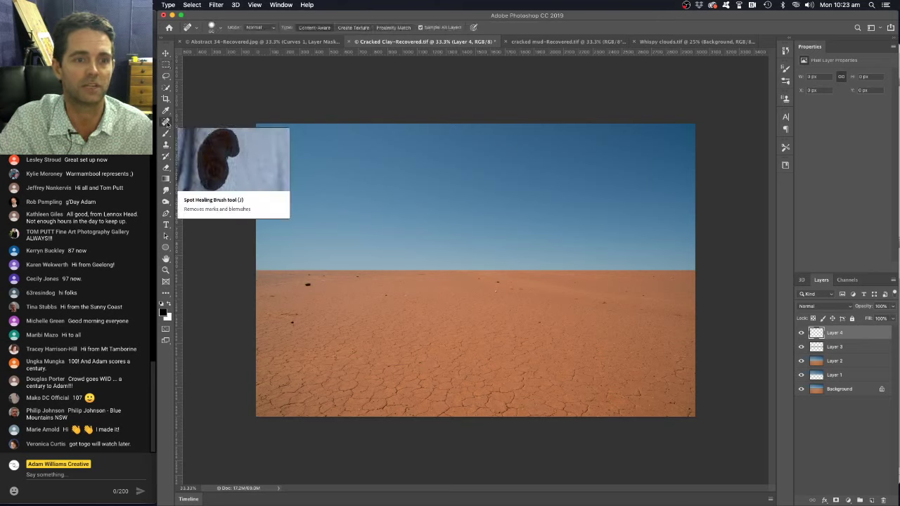
right_click(167, 123)
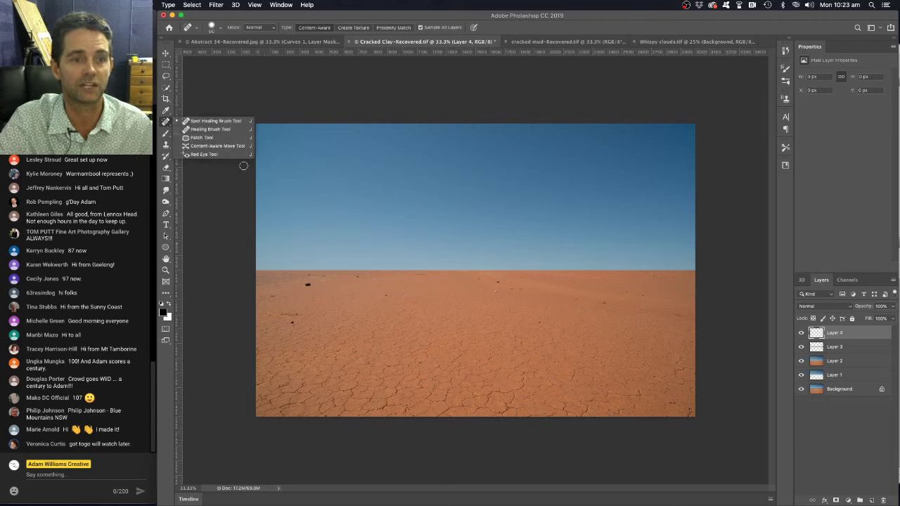
left_click(216, 122)
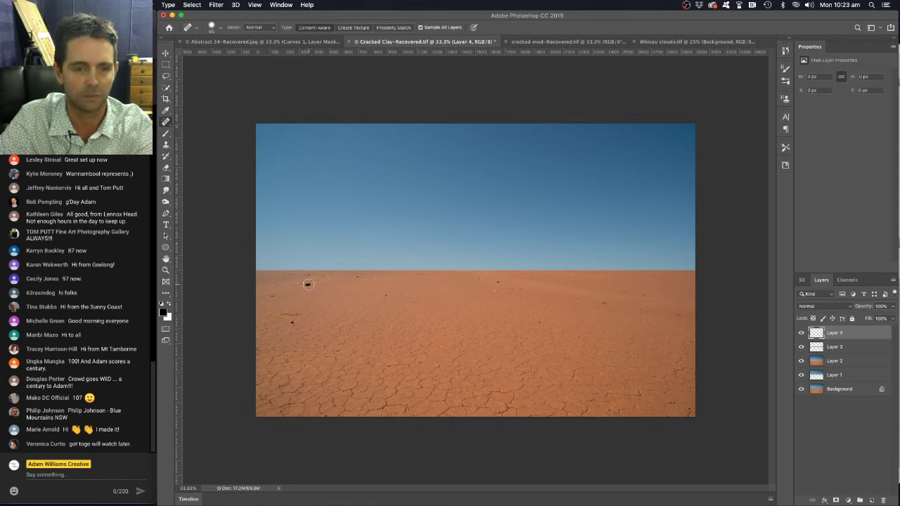
Step: Heal seven dark stones and spots scattered across the desert ground
left_click(308, 284)
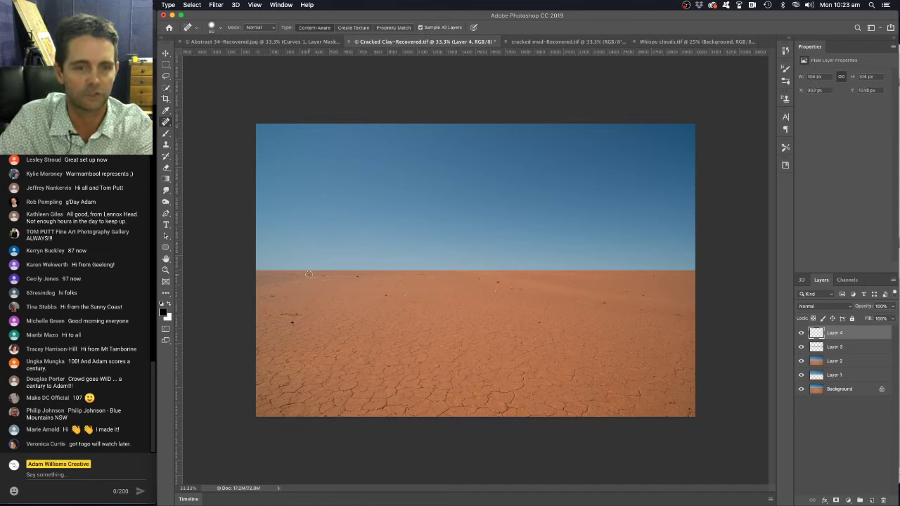
left_click_drag(327, 277, 324, 276)
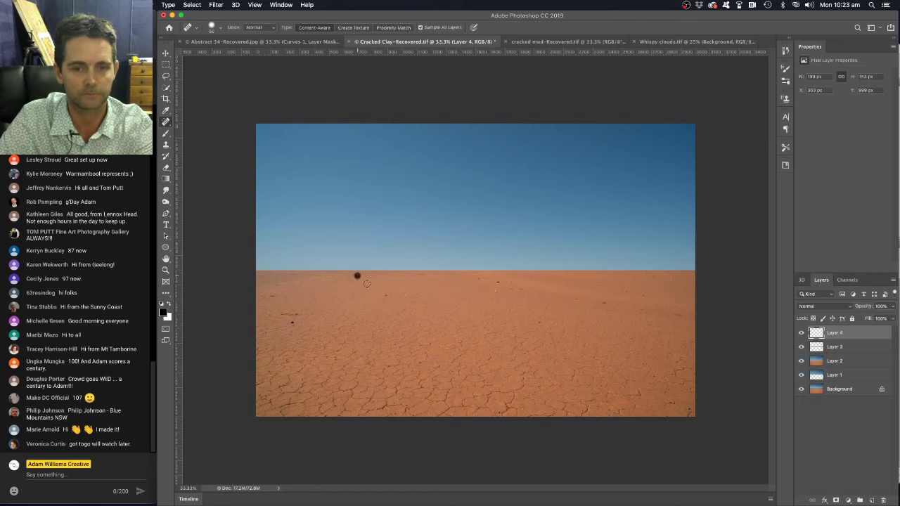
left_click(386, 296)
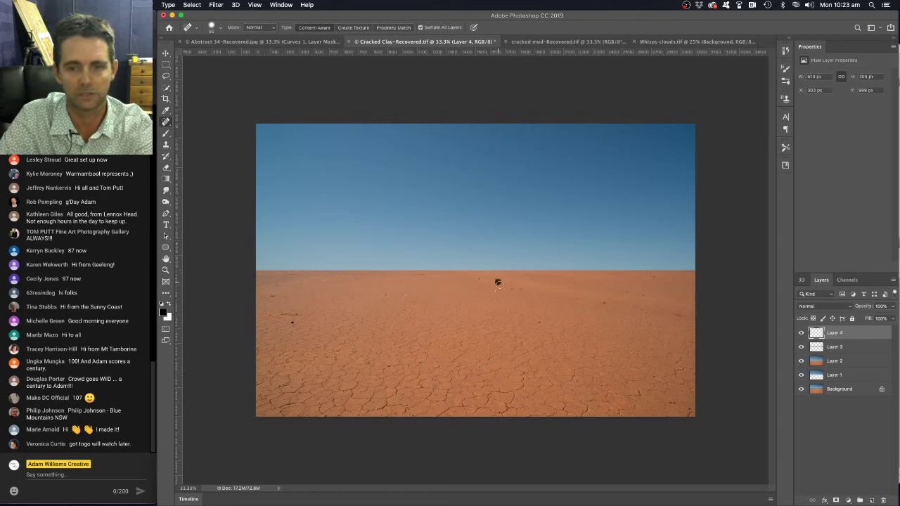
left_click(498, 282)
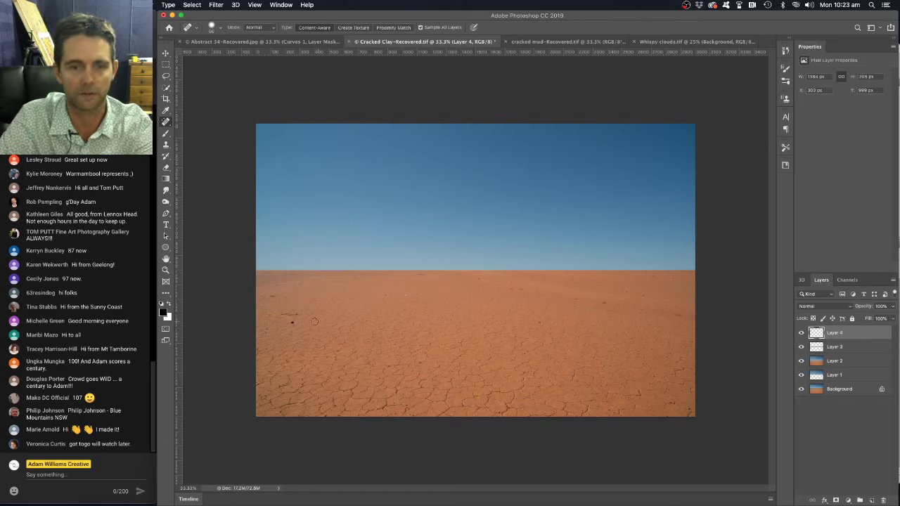
left_click(293, 323)
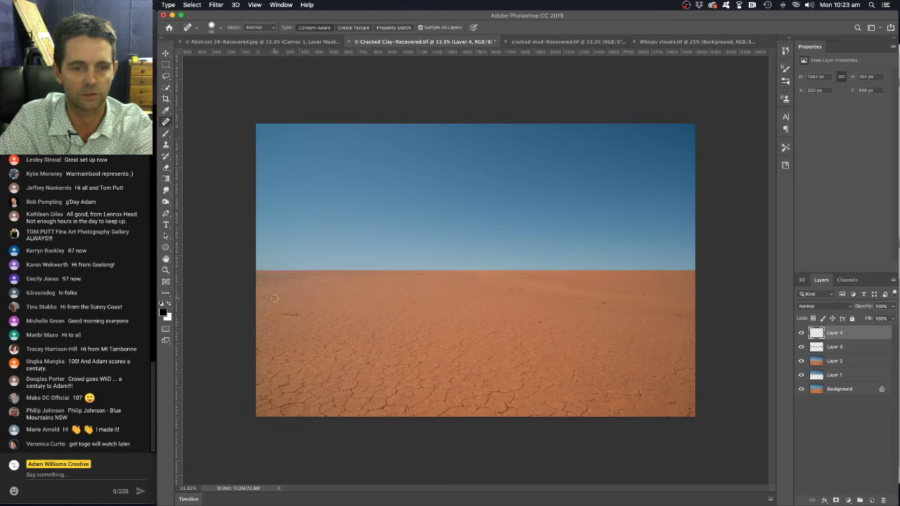
left_click(539, 323)
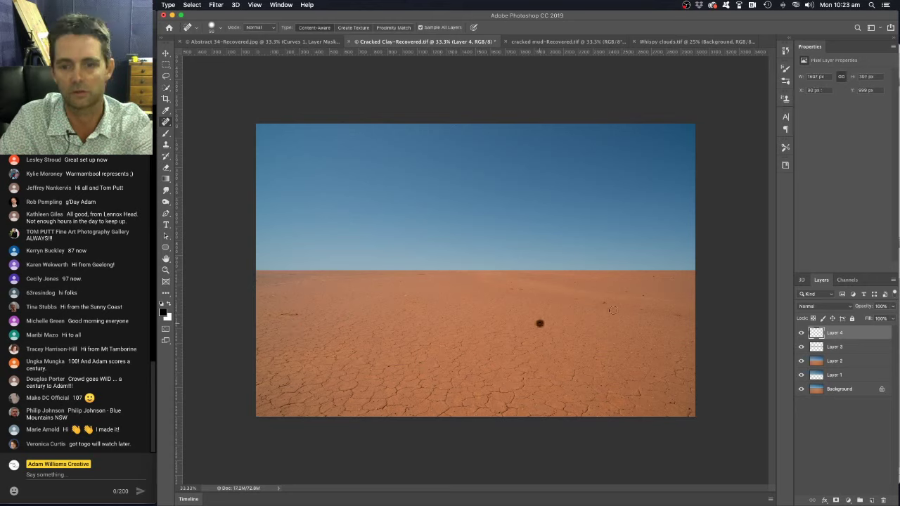
left_click(689, 410)
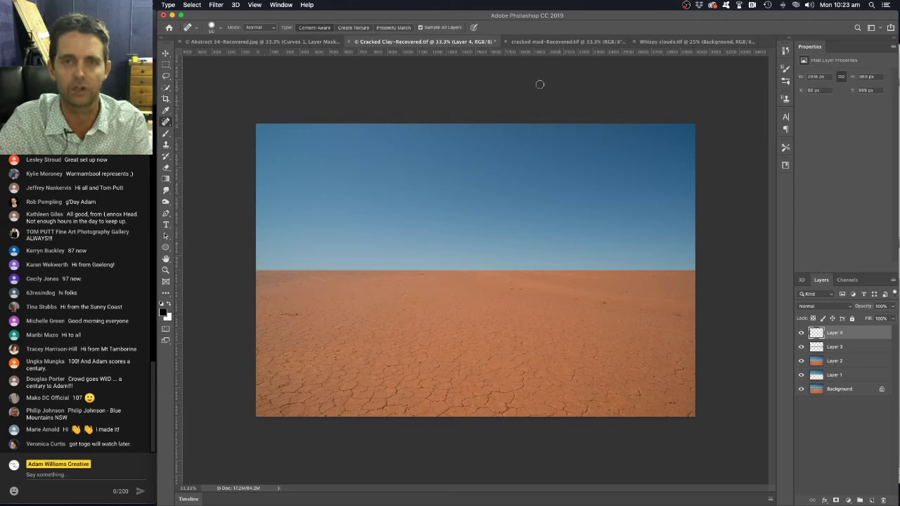
Step: Copy the cloud sphere from Whispy clouds and paste it into Cracked Clay as Layer 5
left_click(667, 42)
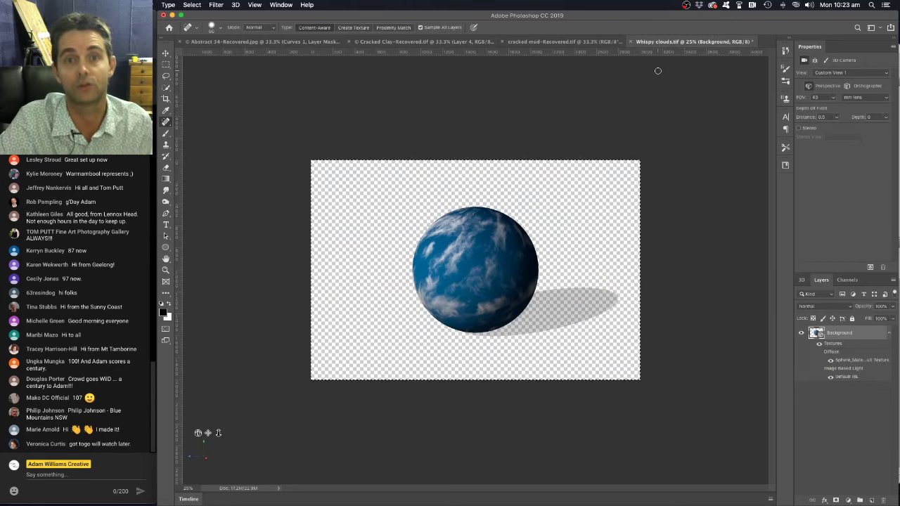
left_click(455, 43)
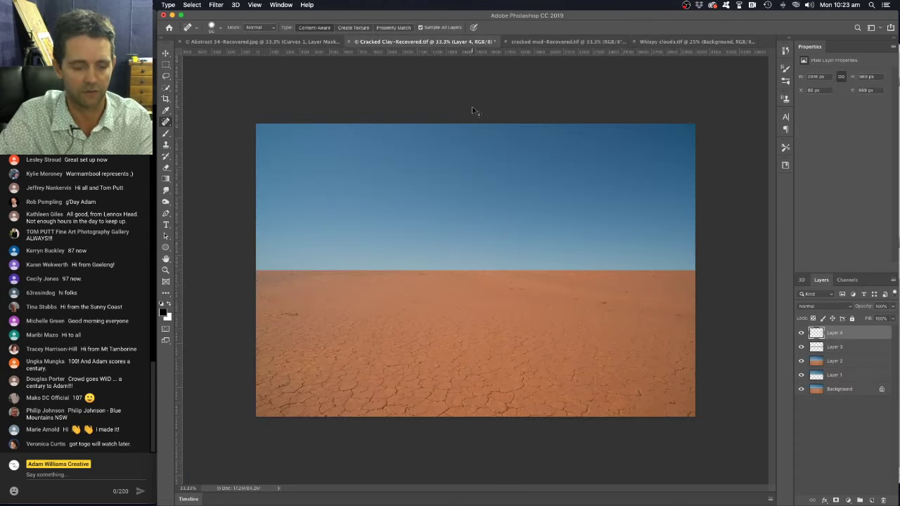
key("super+v")
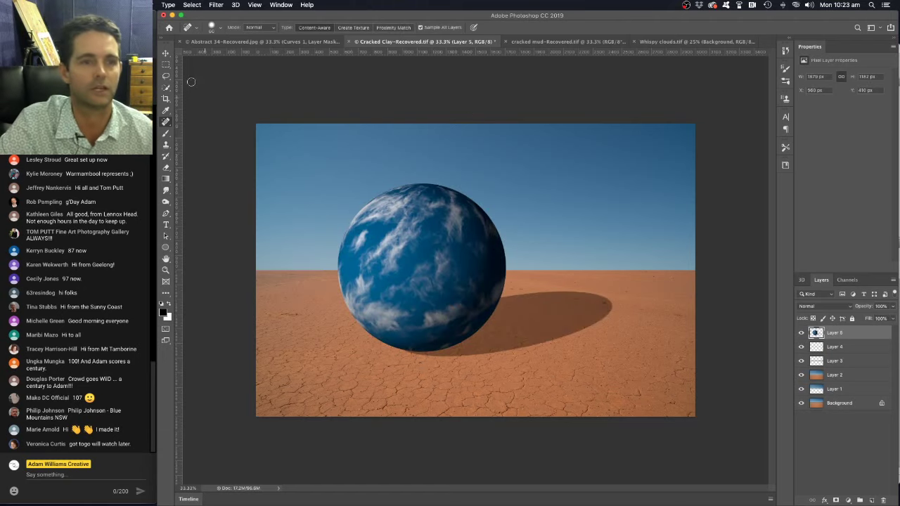
left_click(167, 55)
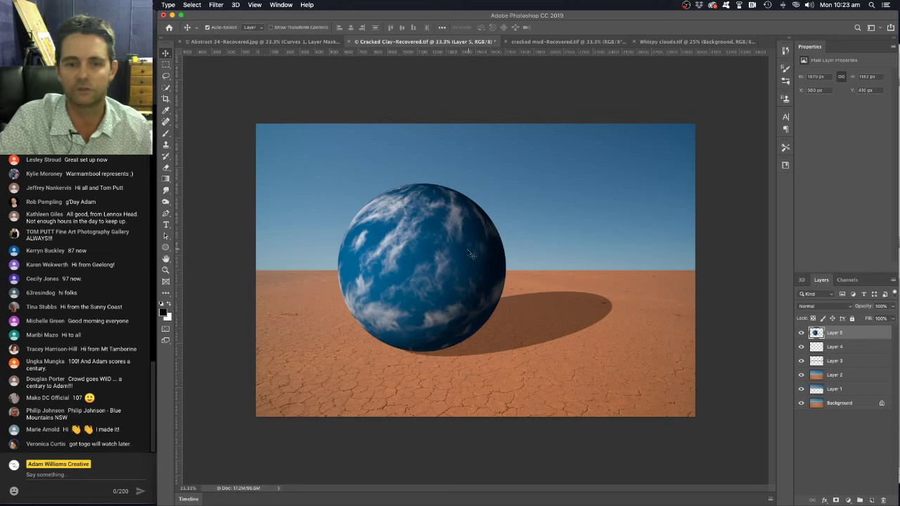
Step: Enlarge the sphere and its shadow with Free Transform and place it just right of centre
left_click_drag(461, 255, 521, 257)
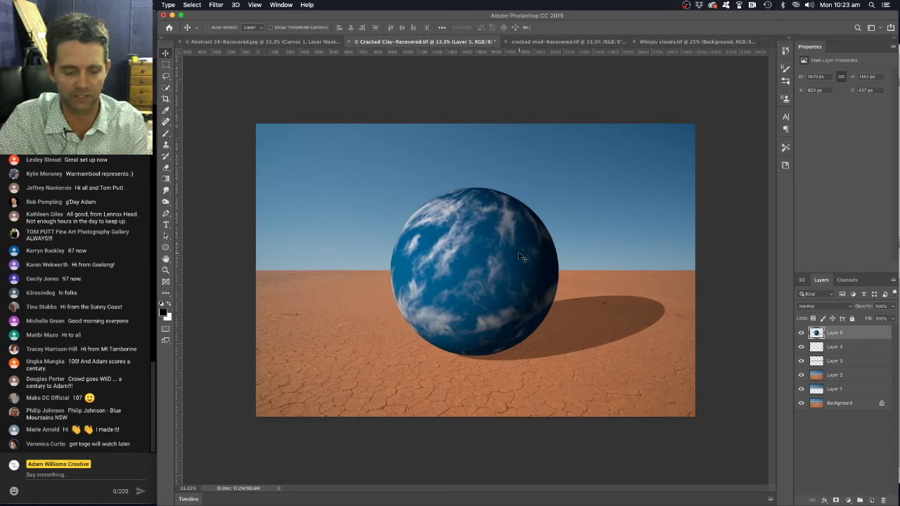
key("super+t")
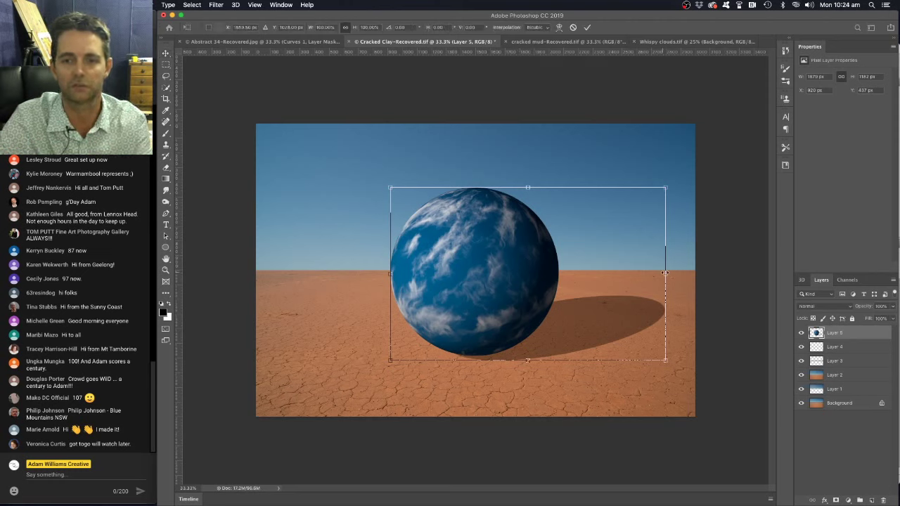
left_click_drag(666, 273, 723, 261)
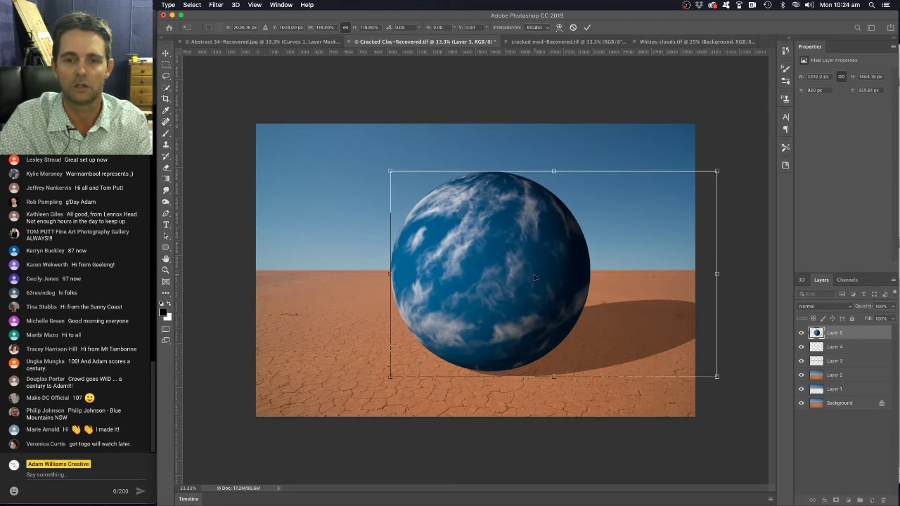
left_click_drag(541, 278, 522, 263)
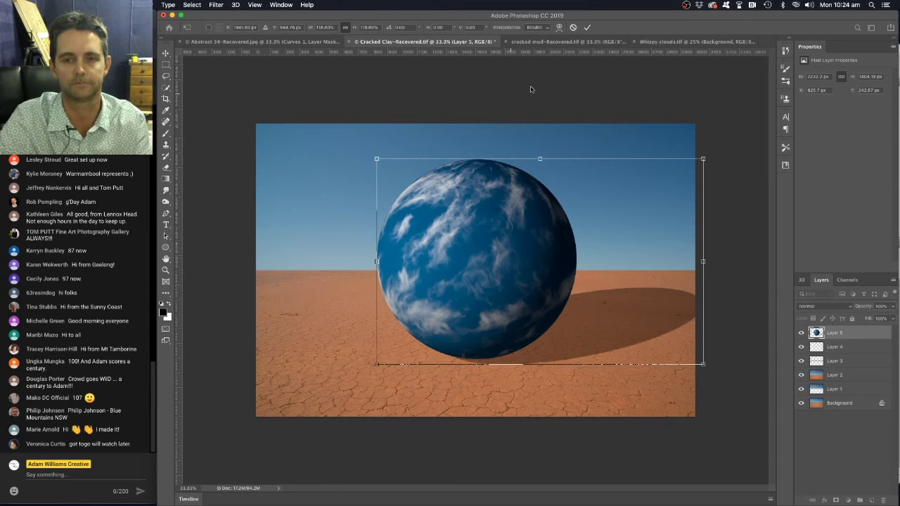
left_click(588, 28)
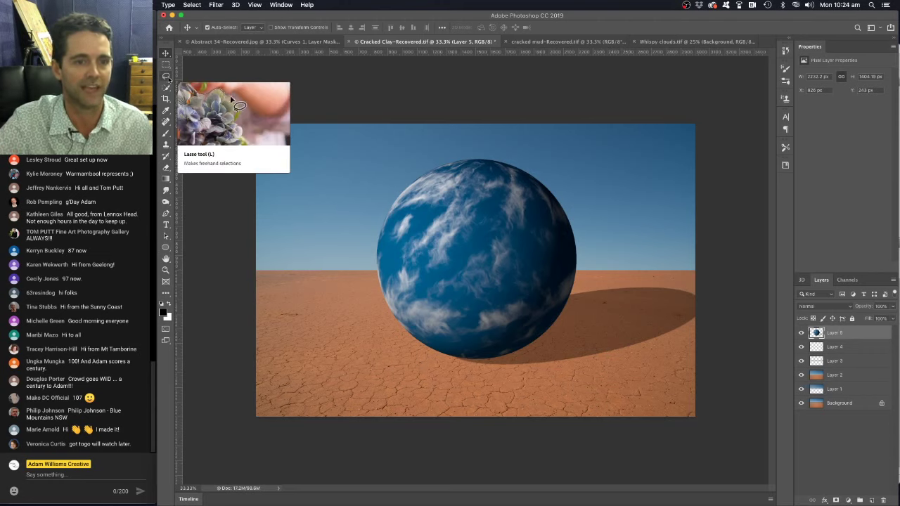
Step: Draw a freehand Lasso loop around the sphere's shadow on the ground
left_click(166, 76)
left_click(168, 78)
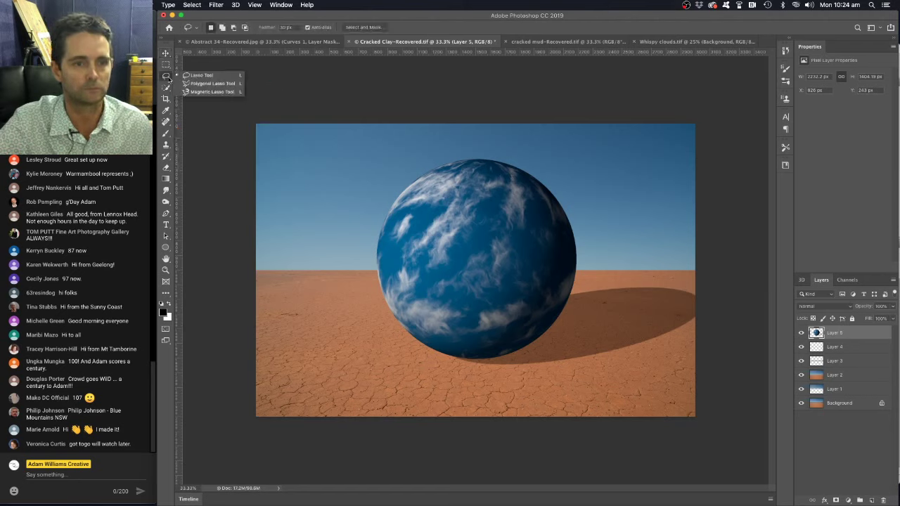
left_click(204, 76)
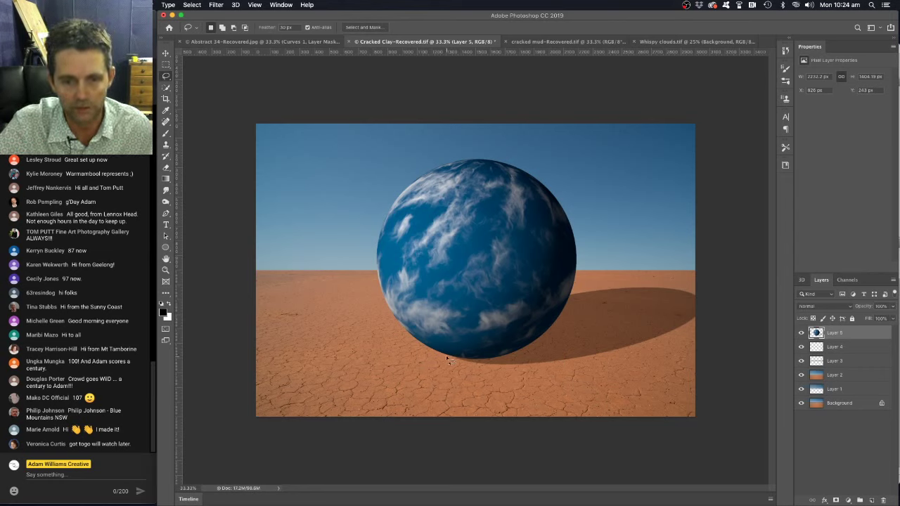
mouse_move(446, 355)
left_mouse_down()
mouse_move(464, 370)
mouse_move(585, 378)
mouse_move(665, 359)
mouse_move(713, 312)
mouse_move(711, 296)
mouse_move(685, 285)
mouse_move(598, 285)
mouse_move(570, 297)
mouse_move(662, 299)
mouse_move(682, 318)
mouse_move(565, 353)
mouse_move(450, 360)
left_mouse_up()
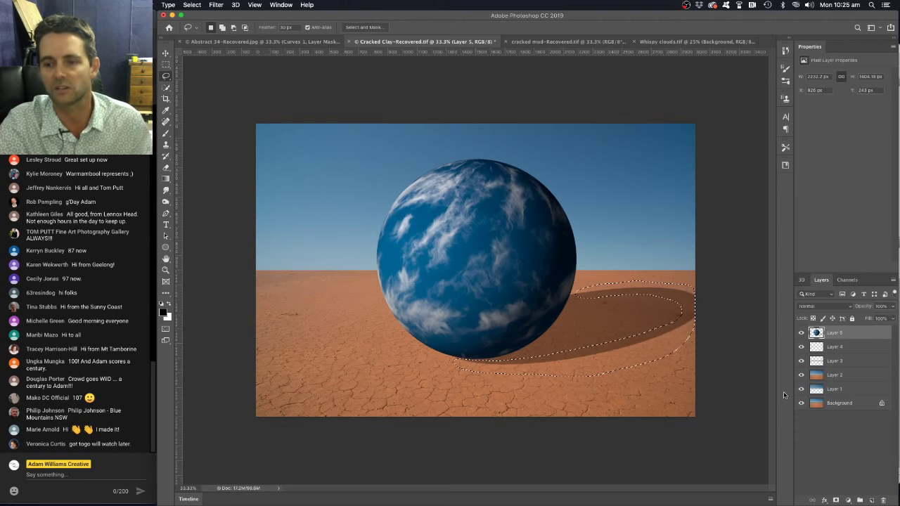
Step: Soften the selected shadow with a Gaussian Blur of about 45.8 px
left_click(216, 5)
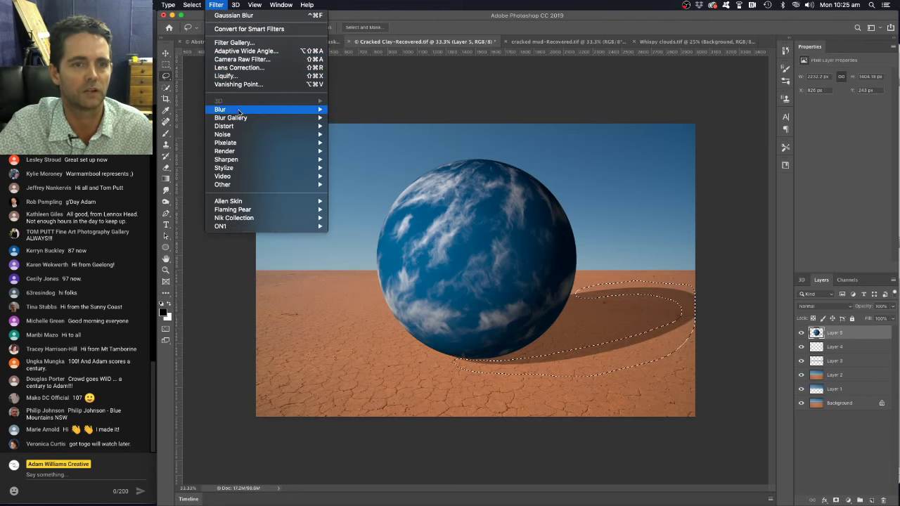
mouse_move(239, 110)
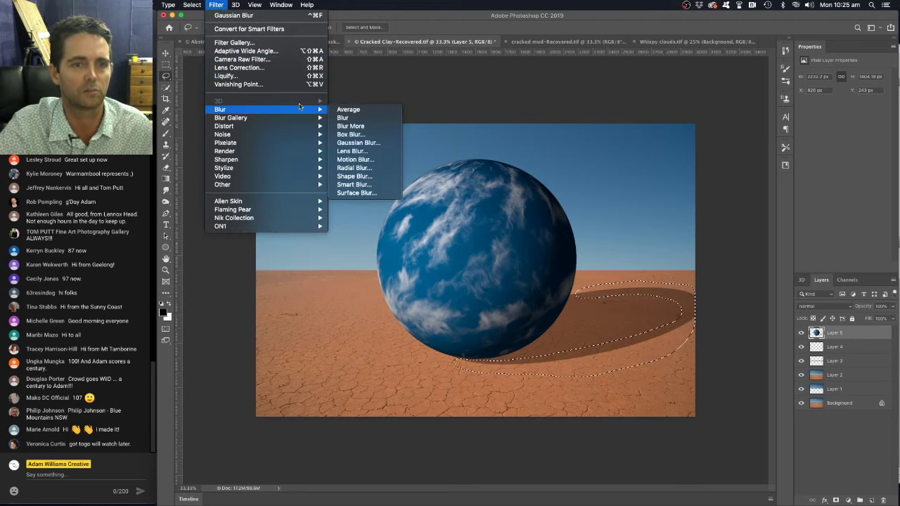
left_click(361, 142)
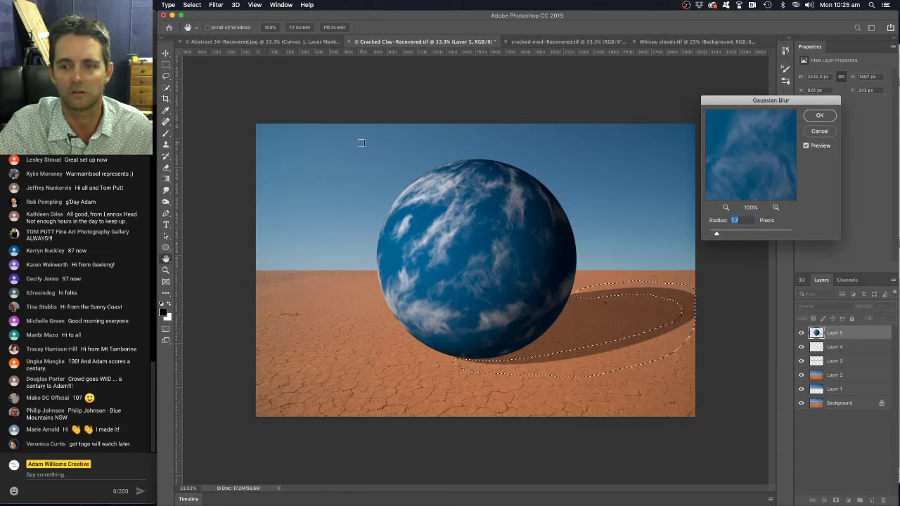
left_click_drag(733, 234, 747, 234)
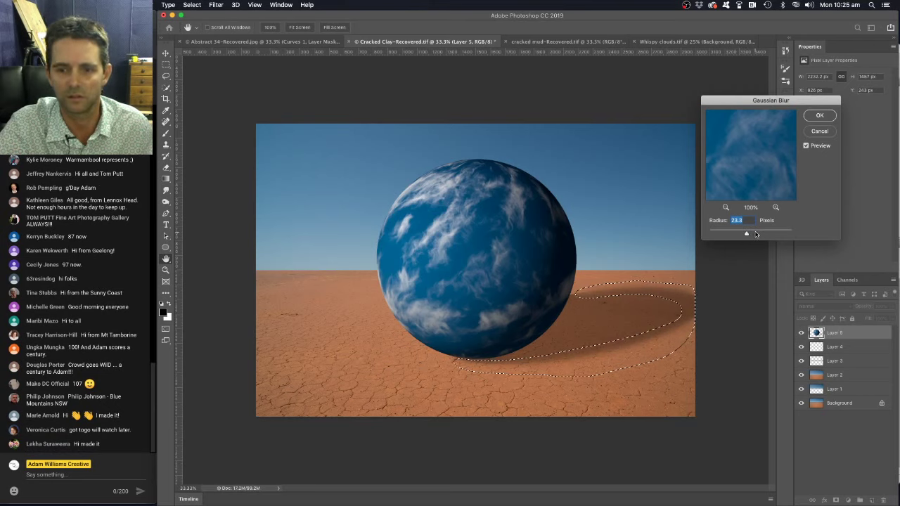
left_click_drag(756, 234, 752, 235)
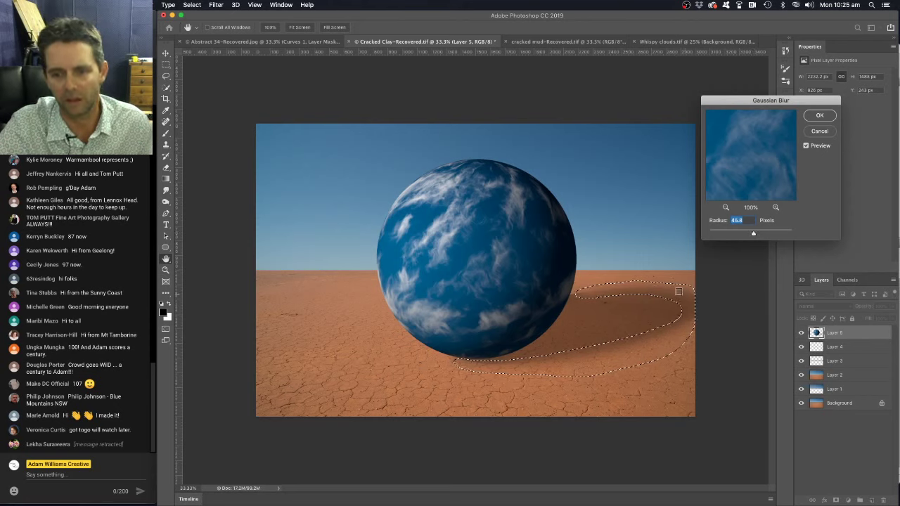
left_click(820, 119)
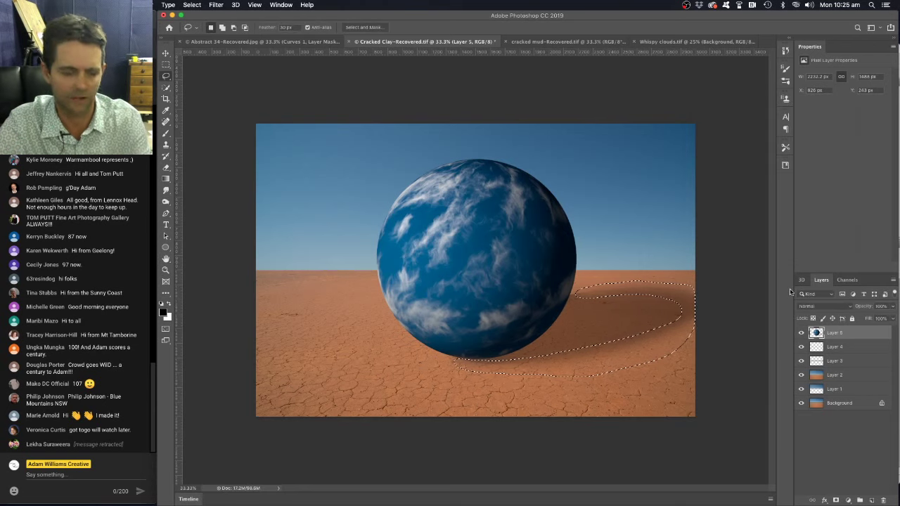
Step: Deselect the shadow and add a layer mask to Layer 5
key("super+d")
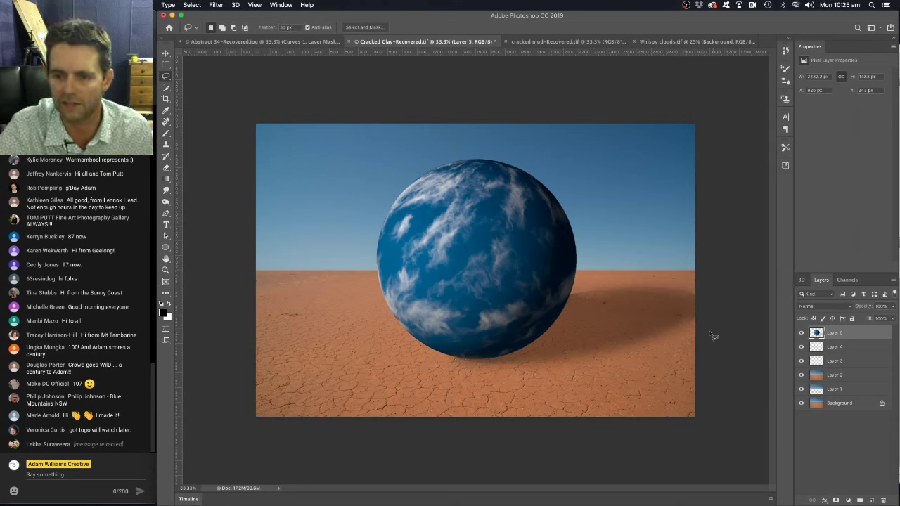
left_click(837, 500)
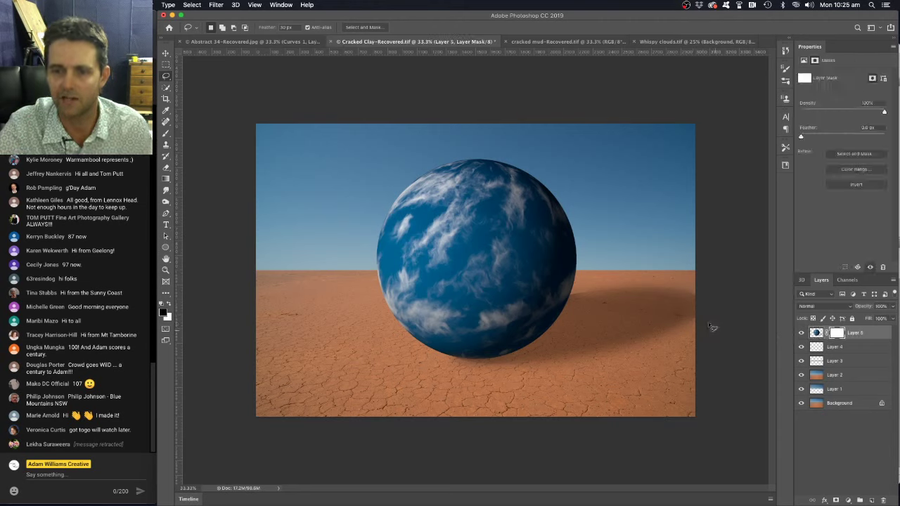
key("b")
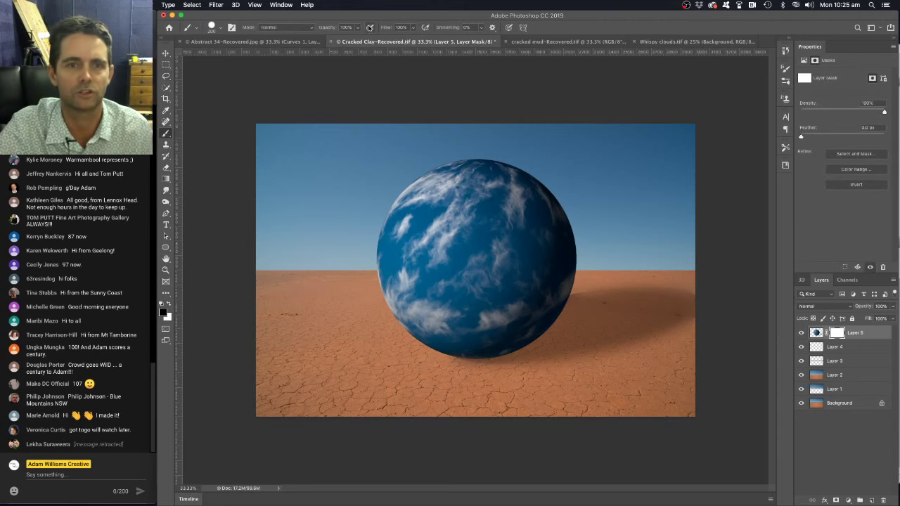
Step: Set the brush to about 31% opacity and 51% flow
left_click(357, 30)
left_click(336, 39)
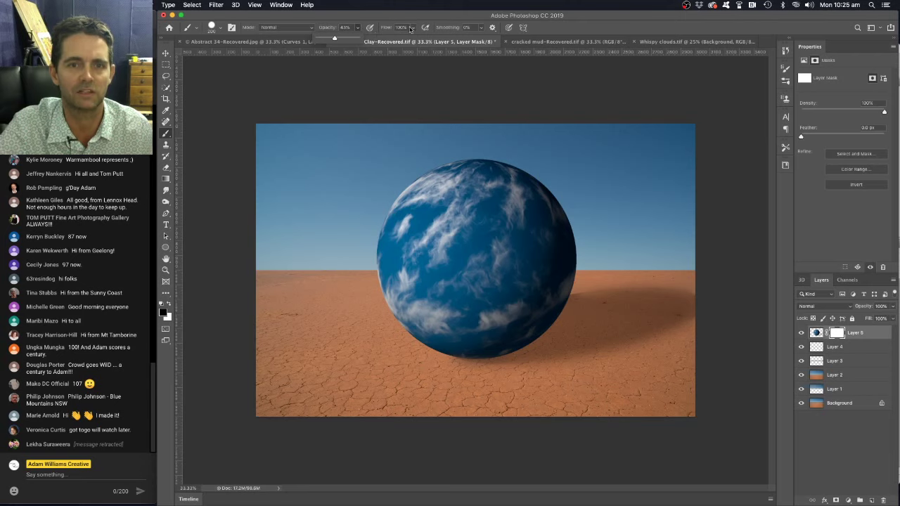
left_click(412, 28)
left_click_drag(413, 38, 353, 40)
left_click(358, 27)
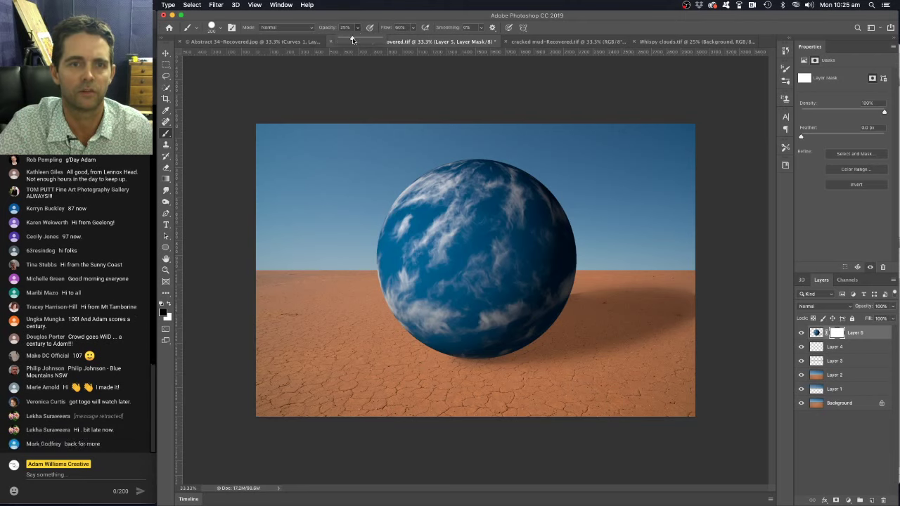
left_click(412, 28)
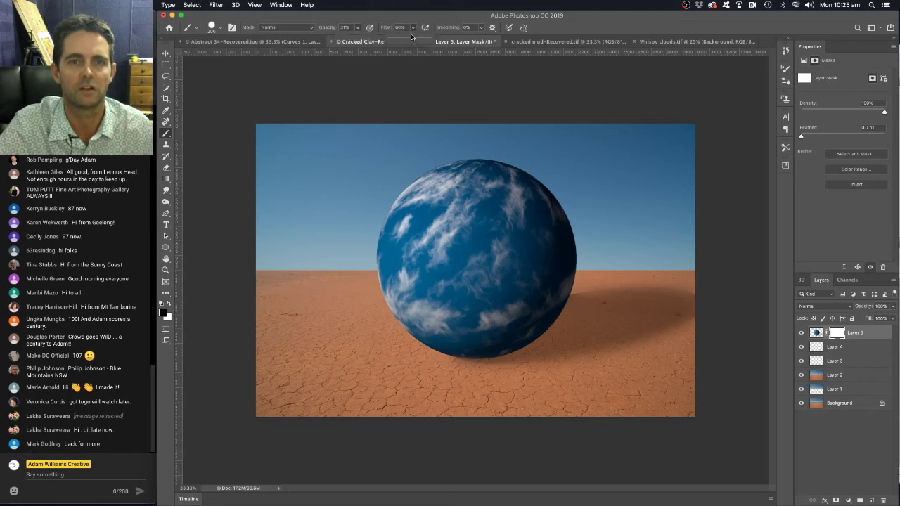
left_click(411, 39)
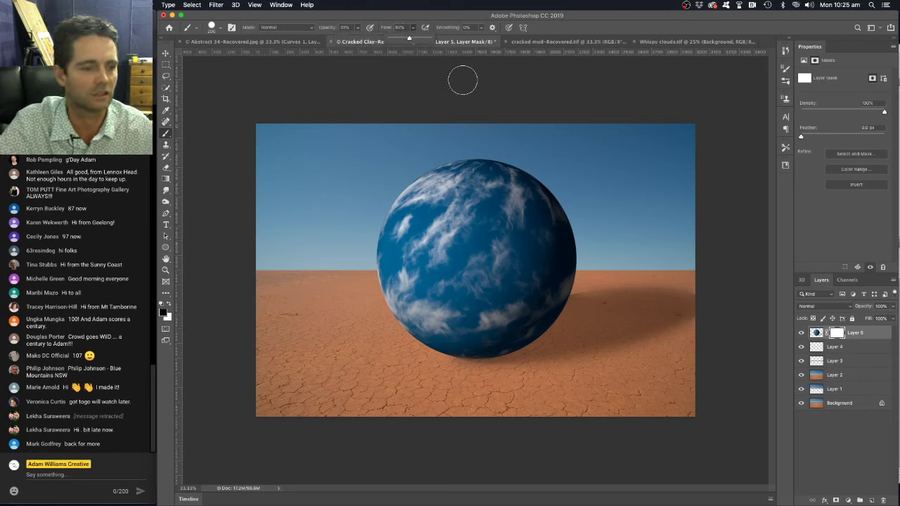
left_click(673, 289)
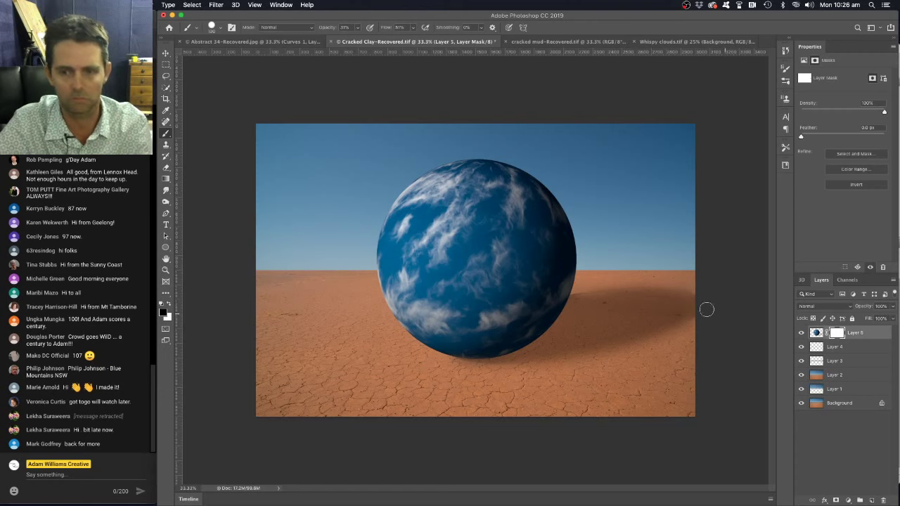
Step: Size the brush to 125, make white the foreground colour, and open the adjustment layer list
right_click(606, 276)
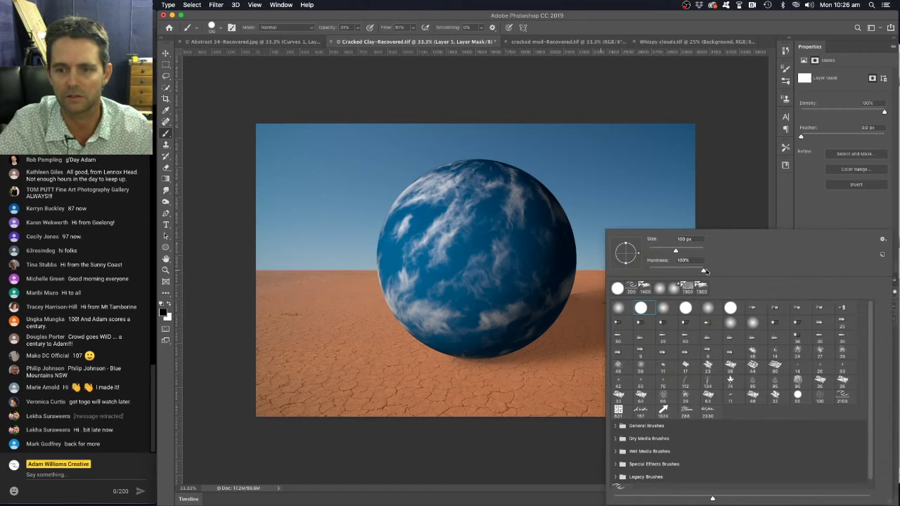
left_click(493, 25)
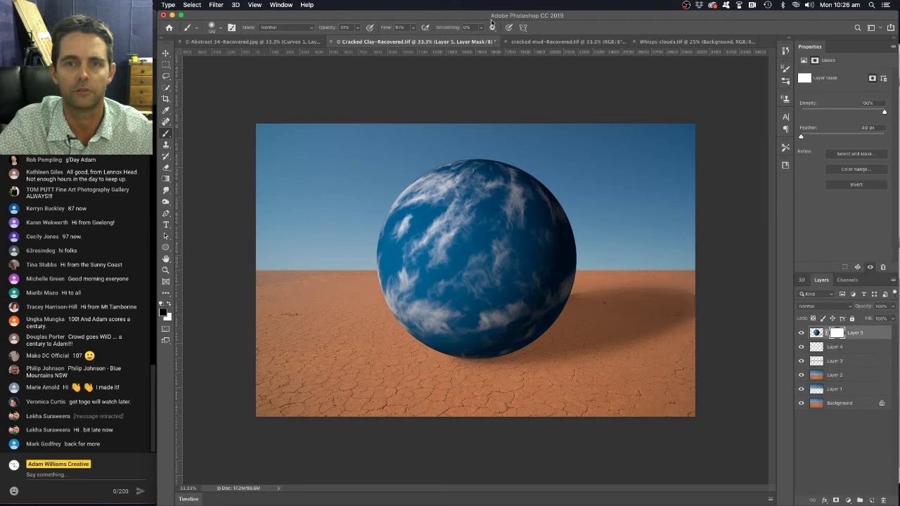
key("bracketright")
key("bracketright")
key("bracketright")
key("bracketright")
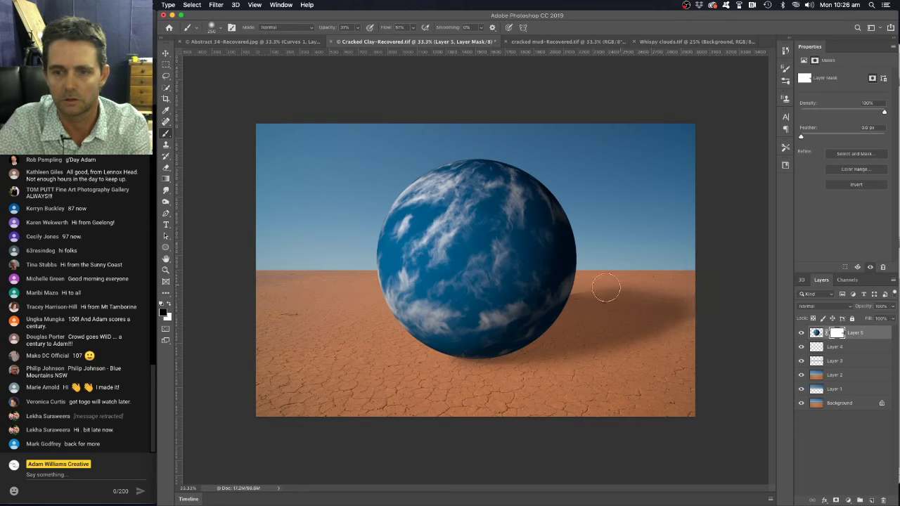
key("bracketleft")
key("bracketleft")
key("bracketleft")
key("bracketleft")
key("bracketleft")
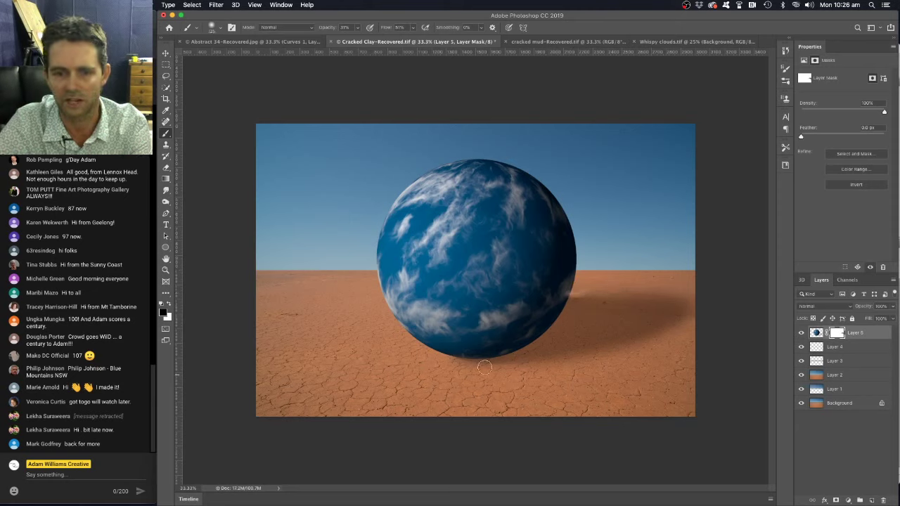
key("bracketright")
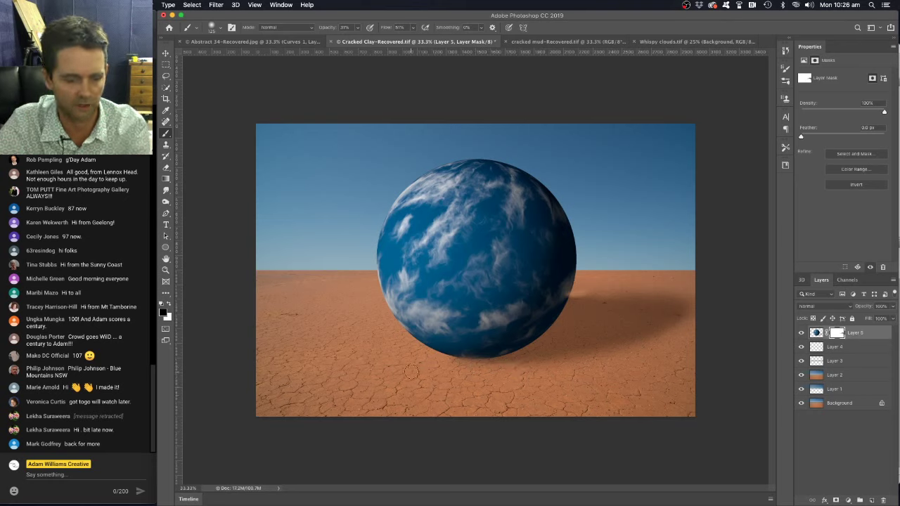
key("x")
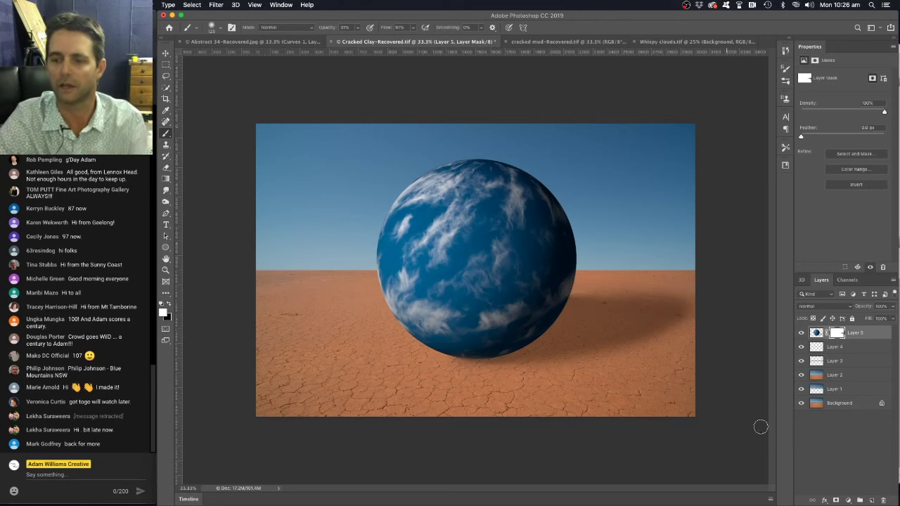
left_click(849, 501)
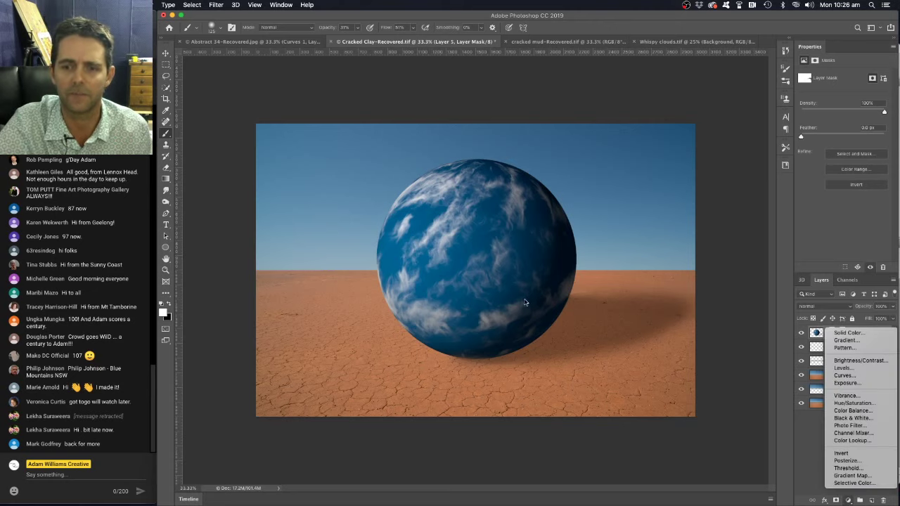
Step: Add a Curves layer with its top-right point lowered to about 172 output
left_click(878, 378)
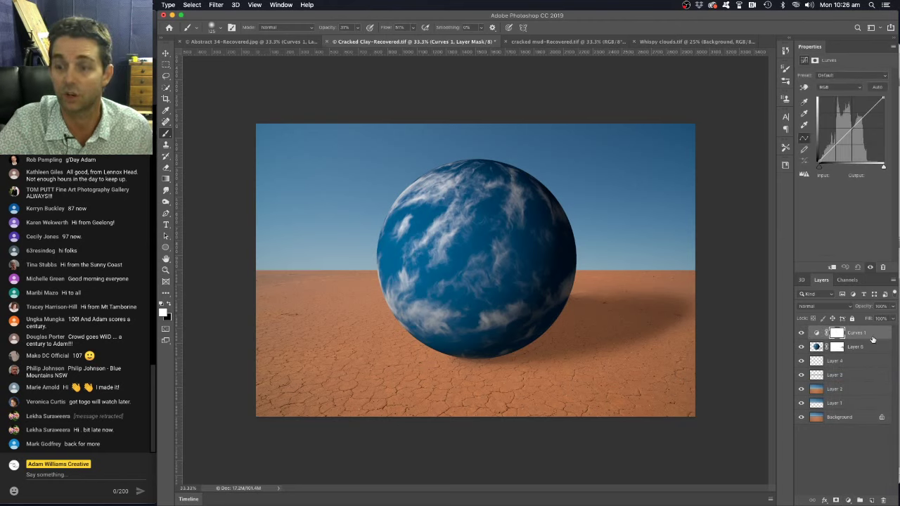
left_click_drag(883, 98, 885, 139)
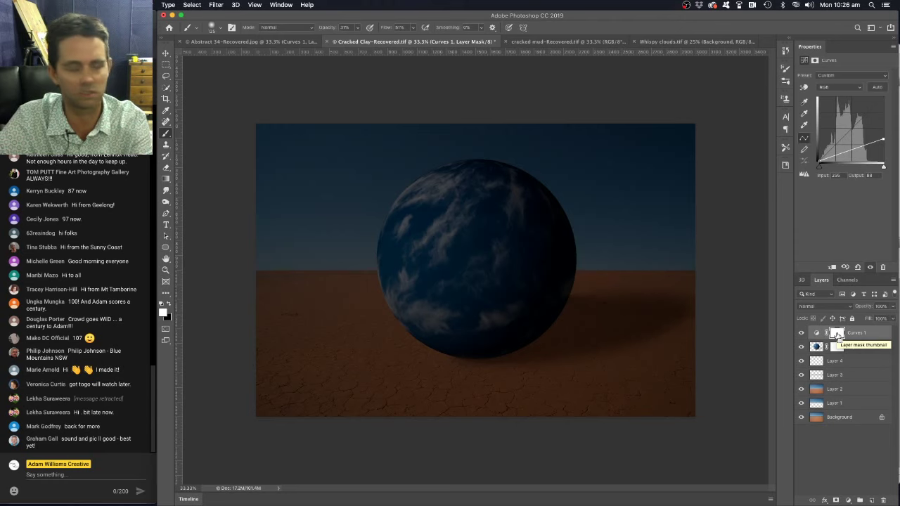
Step: Invert the Curves mask and paint the darkening back onto the shadow right of the sphere
key("super+i")
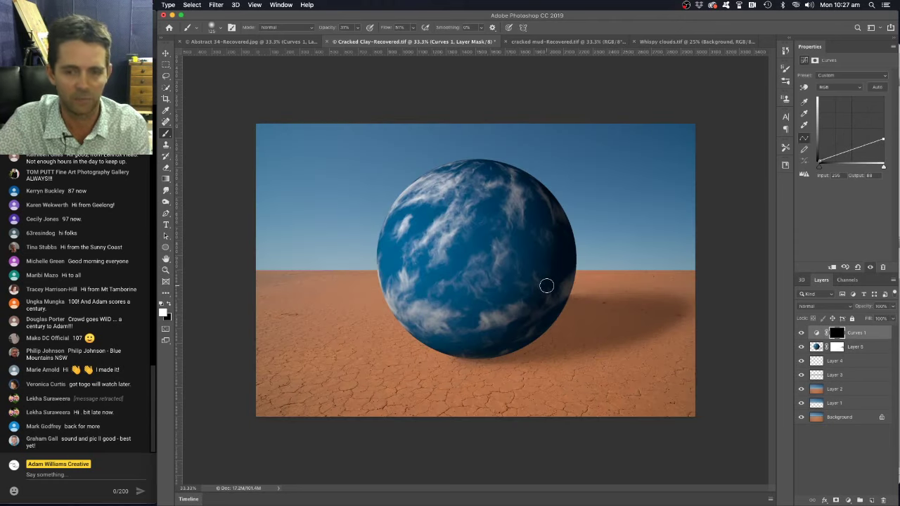
key("bracketright")
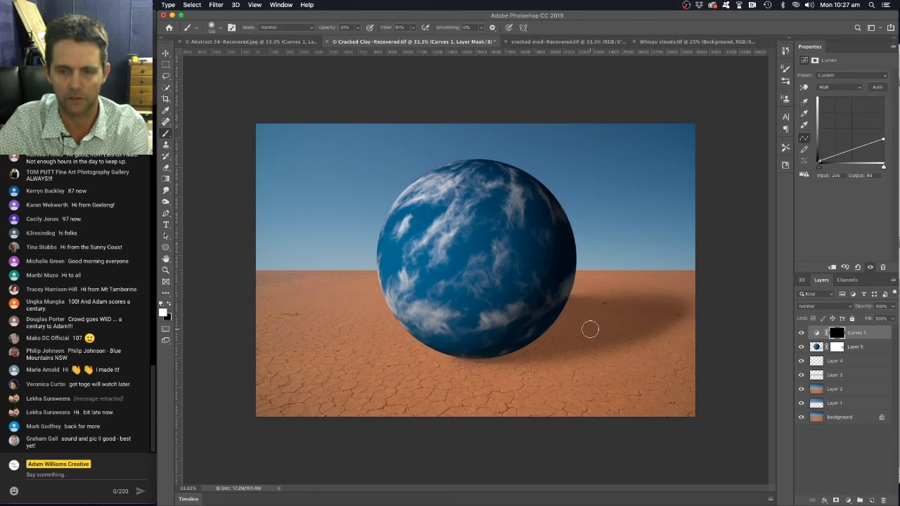
key("bracketright")
key("bracketright")
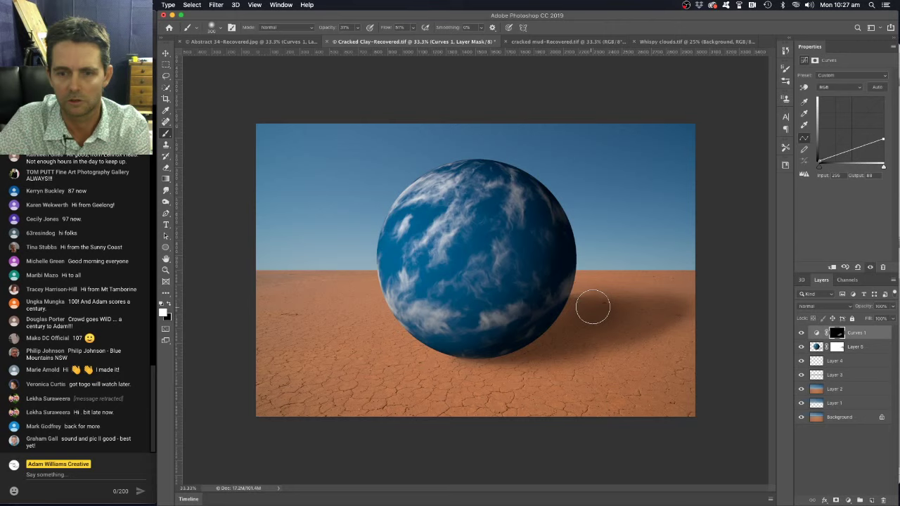
mouse_move(593, 308)
left_mouse_down()
mouse_move(642, 322)
mouse_move(588, 329)
mouse_move(676, 309)
mouse_move(620, 302)
mouse_move(561, 317)
mouse_move(648, 292)
mouse_move(656, 302)
mouse_move(572, 314)
mouse_move(663, 296)
mouse_move(678, 313)
mouse_move(589, 337)
left_mouse_up()
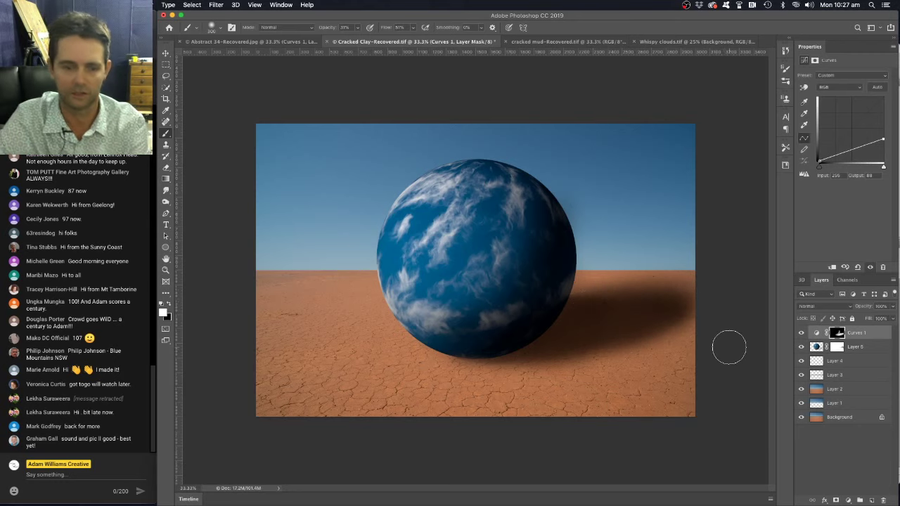
Step: Switch the painting colour to black and lower the brush opacity to 18%
key("x")
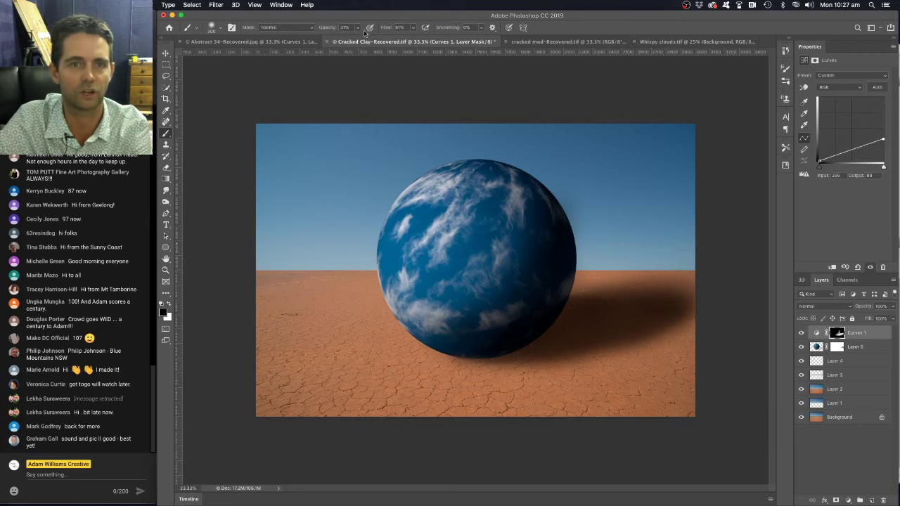
left_click(357, 27)
left_click_drag(354, 38, 349, 39)
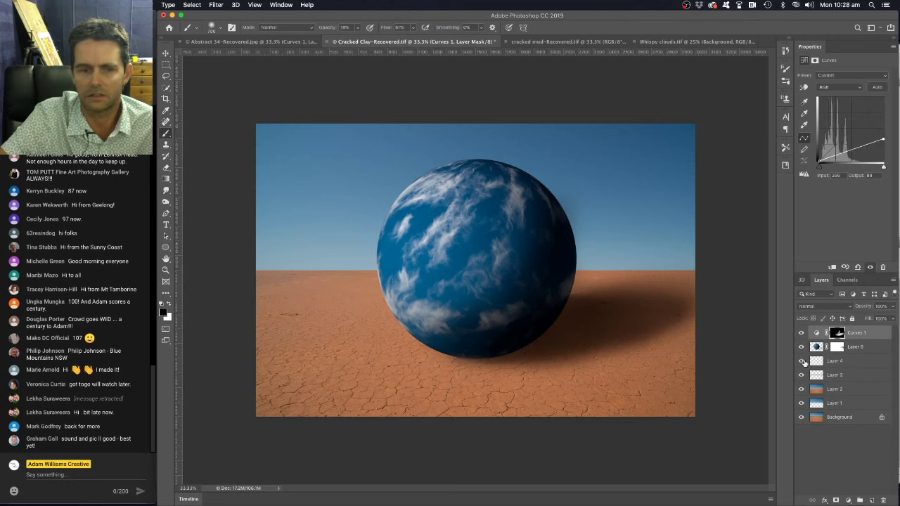
Step: Hide the sphere and Curves 1 layers, unlock Background, and group Layer 4 through Layer 0 as Group 1
left_click(860, 361)
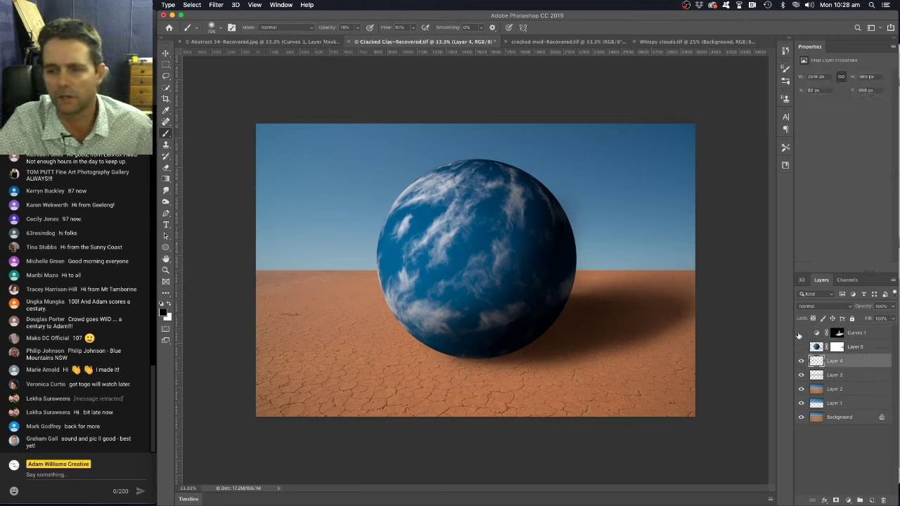
left_click_drag(801, 333, 802, 347)
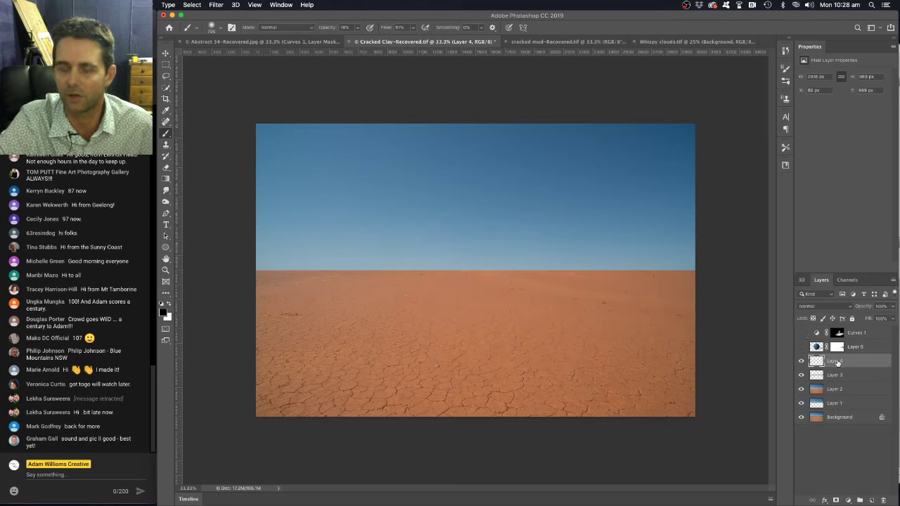
left_click(882, 420)
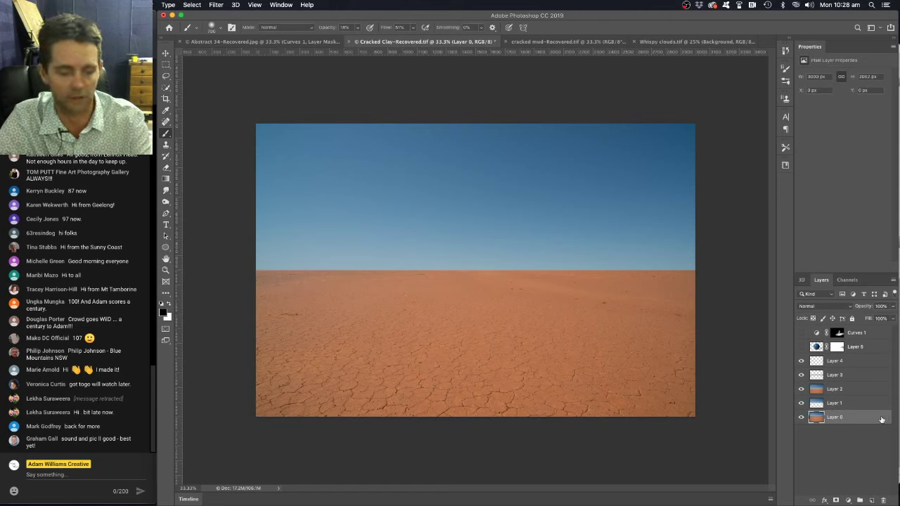
left_click(853, 361, "shift")
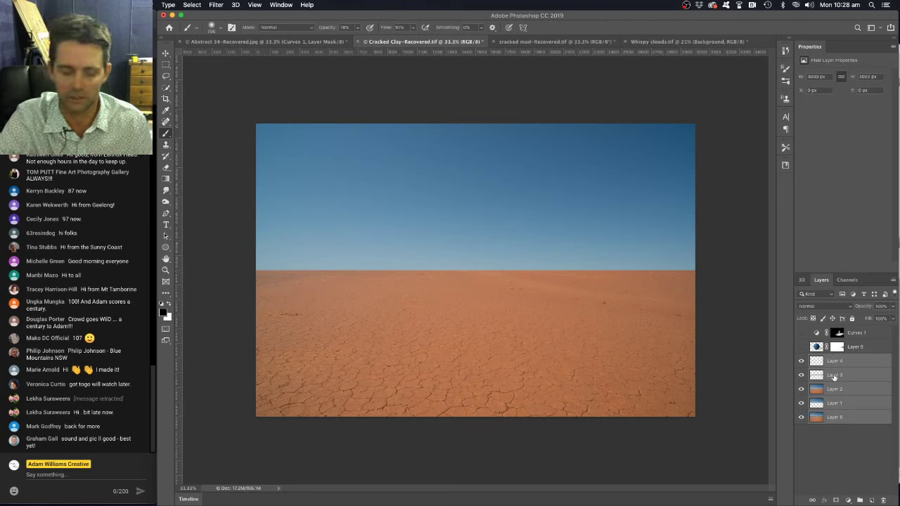
key("super+g")
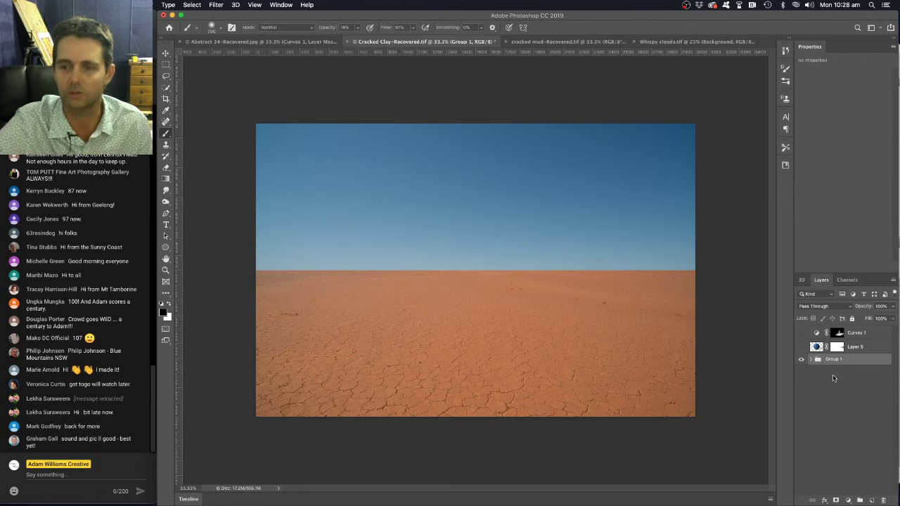
Step: Rename Group 1 to 'Background'
double_click(834, 361)
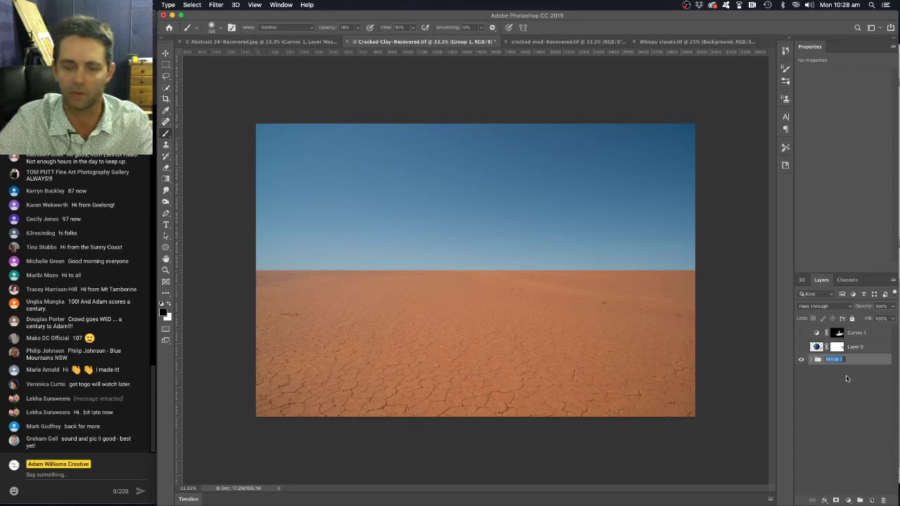
type("Bl")
type("ckgr")
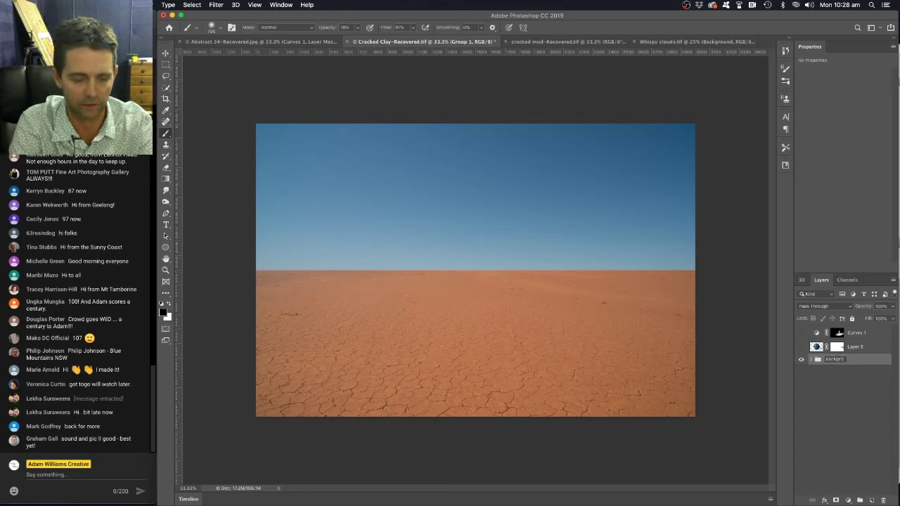
type("ound")
key("Return")
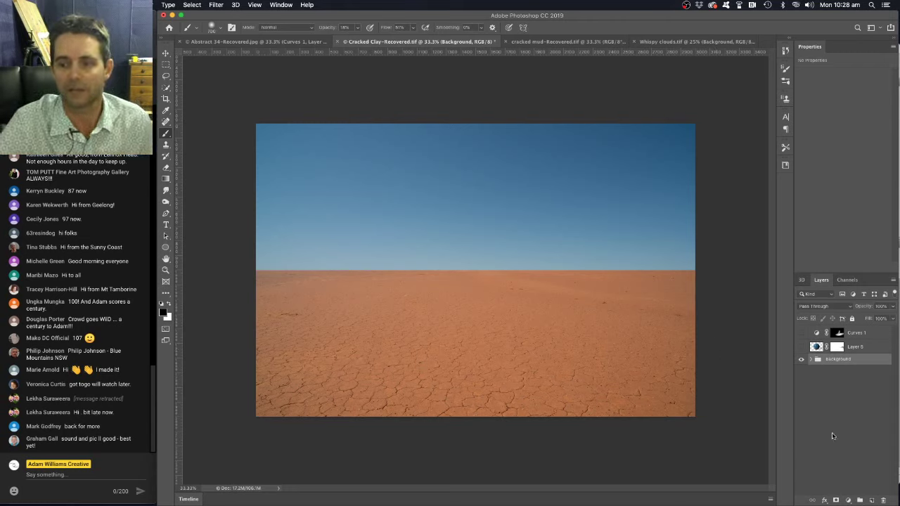
Step: Add a brown Solid Color fill layer over the desert
left_click(848, 500)
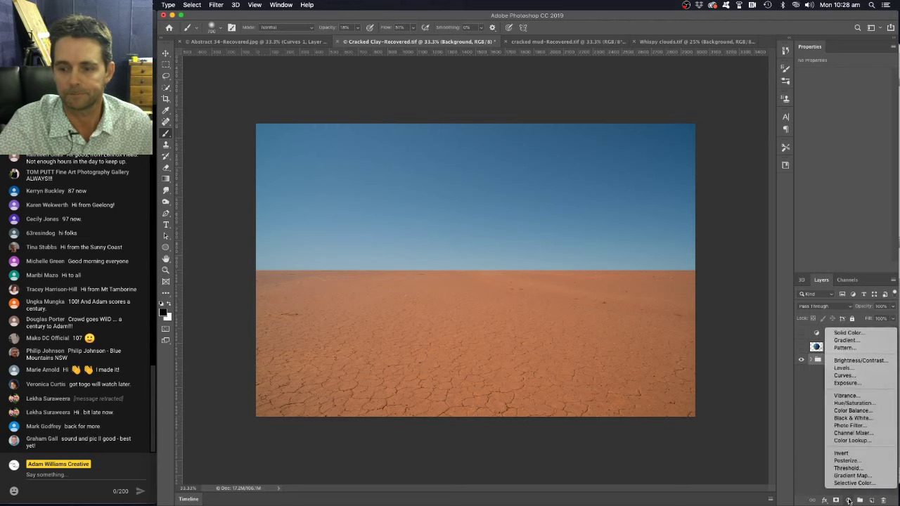
left_click(849, 334)
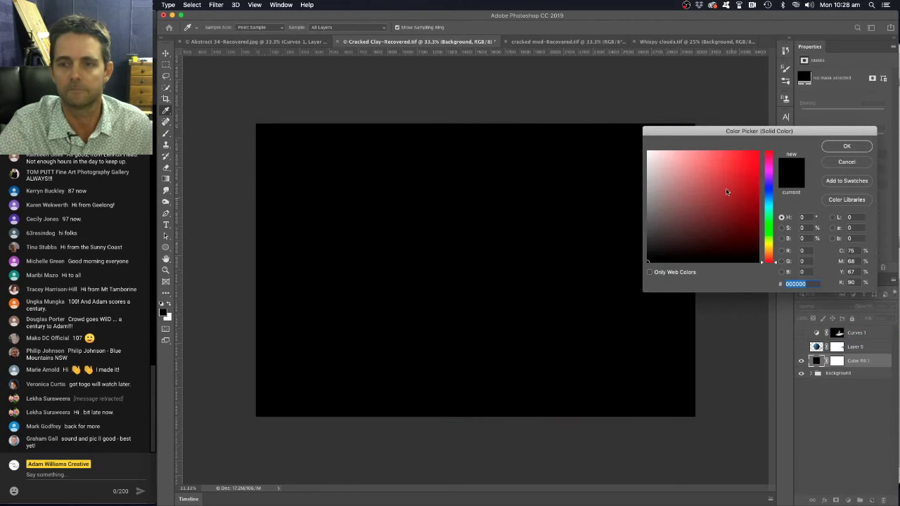
left_click(770, 254)
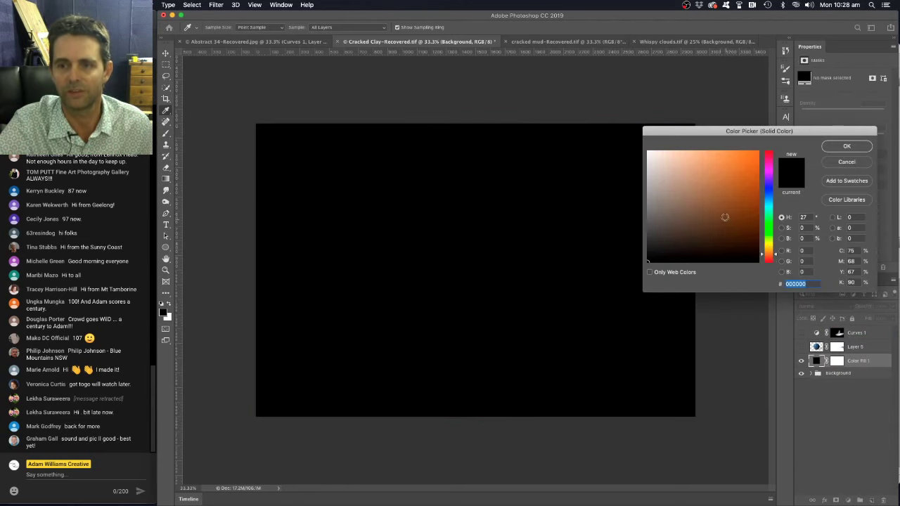
left_click_drag(725, 215, 713, 207)
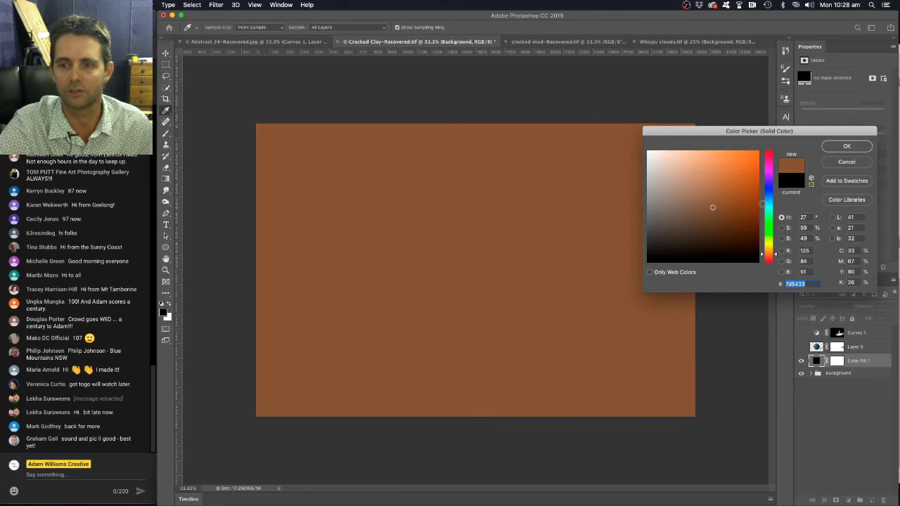
left_click(845, 147)
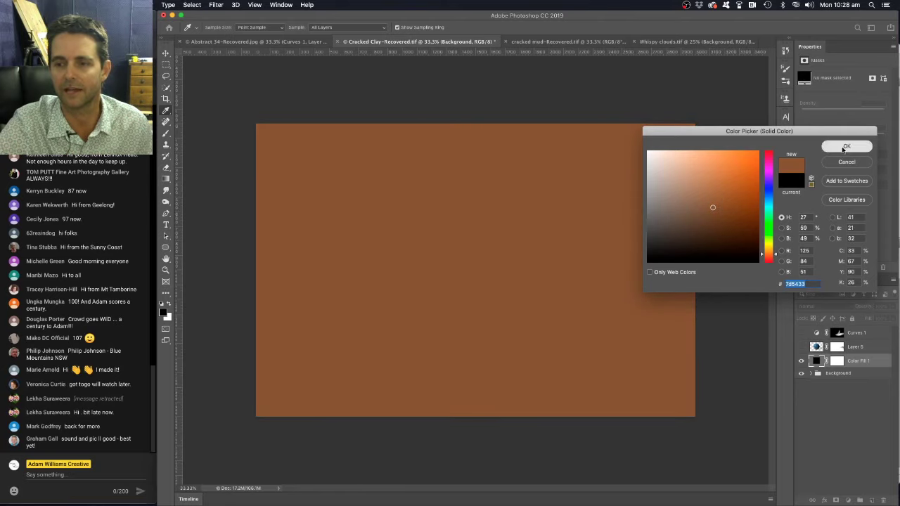
Step: Set the fill layer to Color Dodge and show Layer 5 and Curves 1 again
left_click(830, 306)
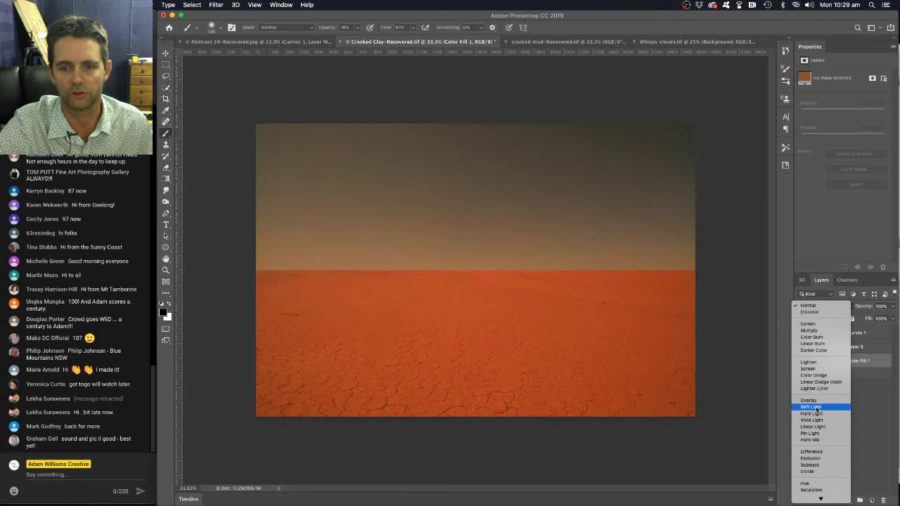
left_click(814, 376)
left_click(801, 347)
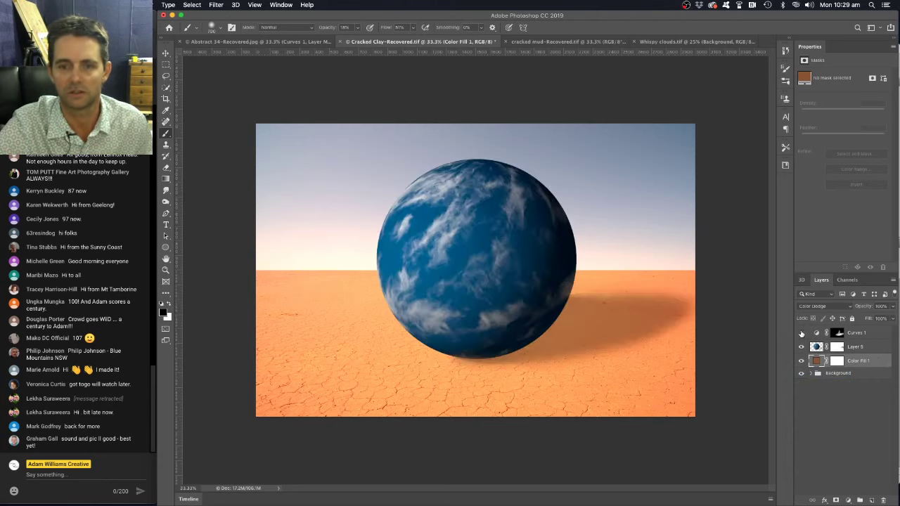
left_click(802, 334)
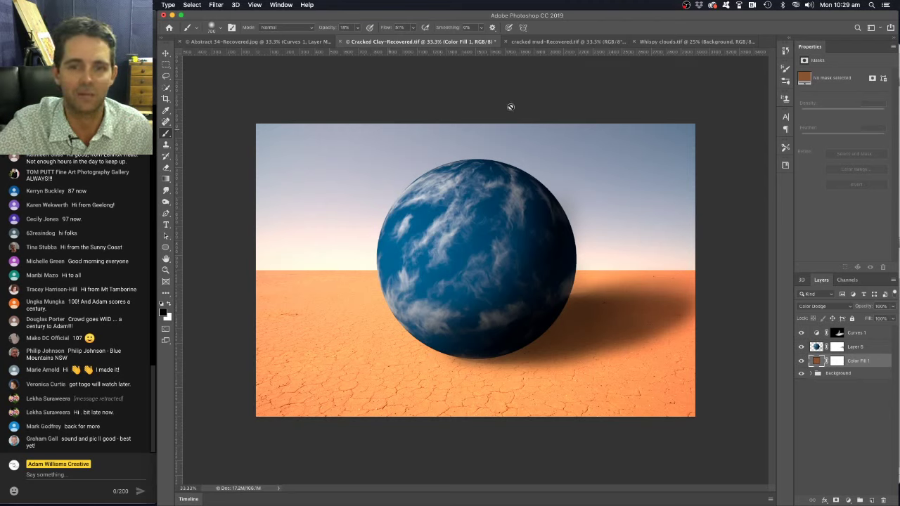
Step: Add Curves 2 with its top point pulled down to darken, then invert its mask to black
left_click(850, 501)
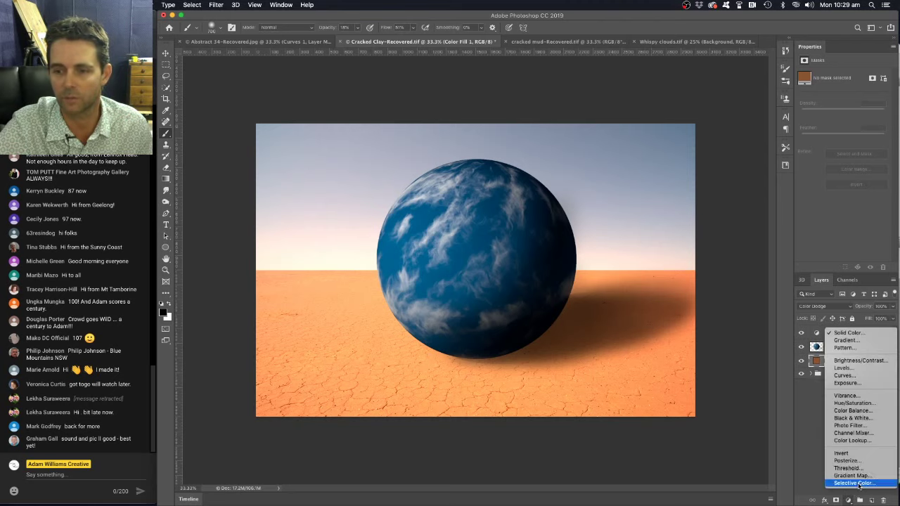
left_click(869, 380)
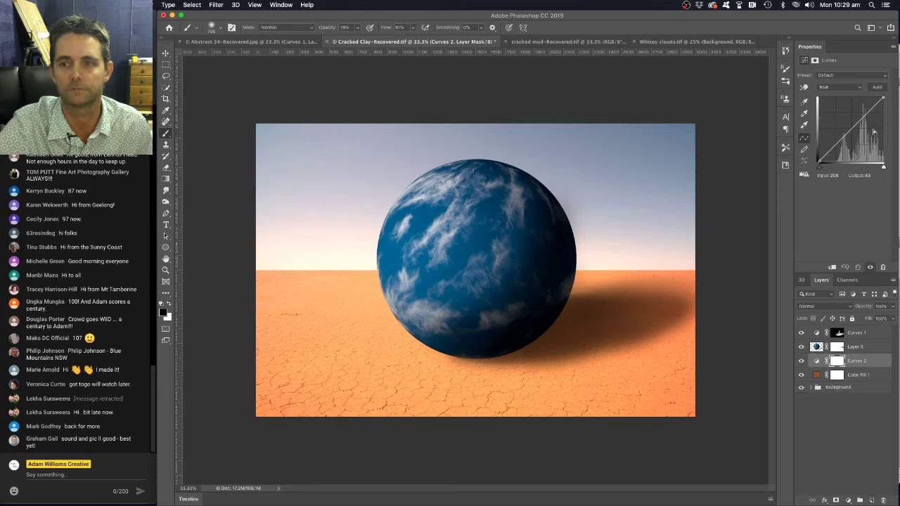
left_click_drag(883, 97, 884, 136)
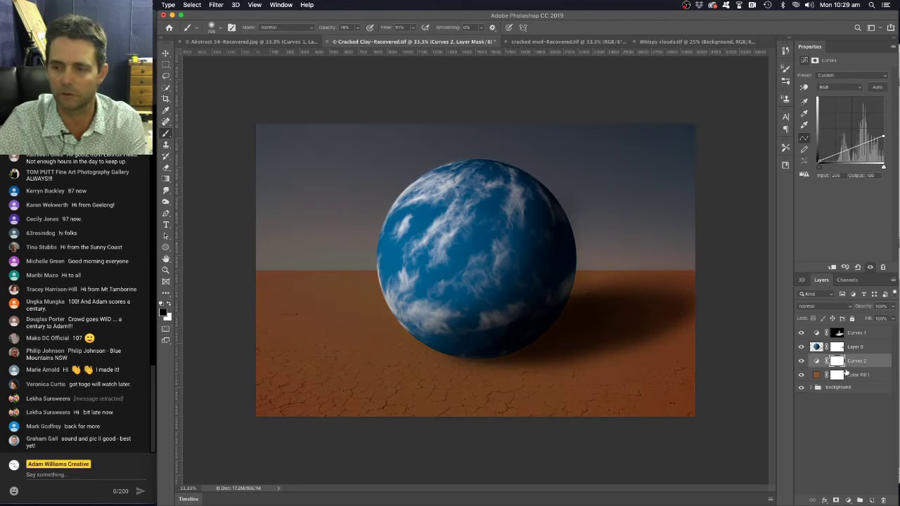
key("super+i")
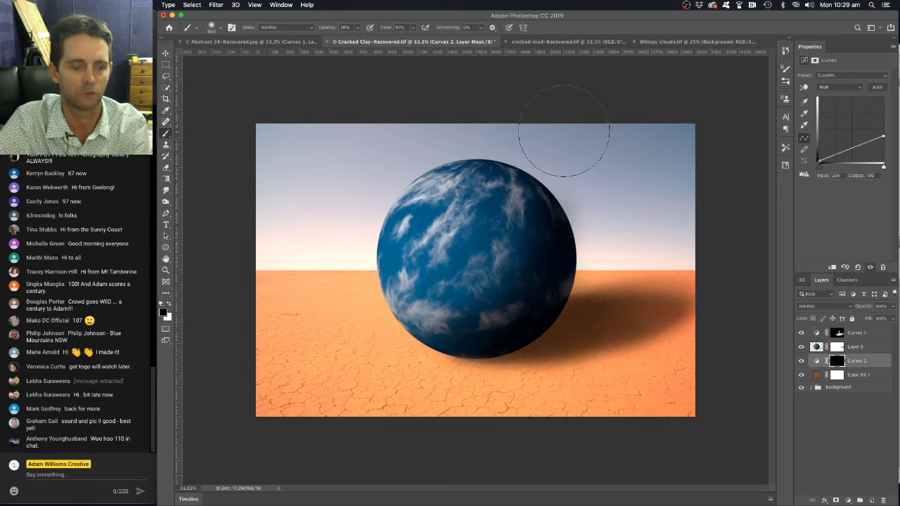
Step: Brush white on the Curves 2 mask along the upper sky and bottom desert edges
key("x")
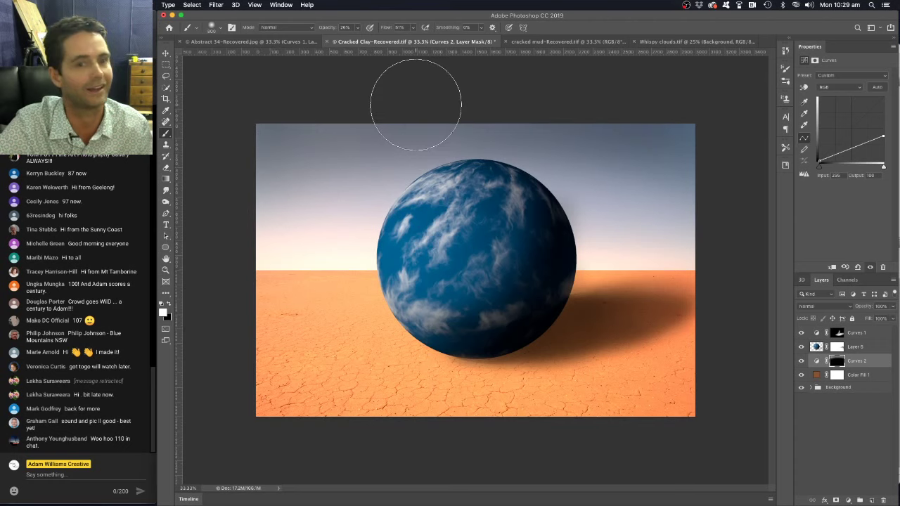
mouse_move(260, 195)
left_mouse_down()
mouse_move(309, 123)
mouse_move(520, 105)
mouse_move(625, 114)
mouse_move(692, 151)
mouse_move(722, 251)
left_mouse_up()
mouse_move(689, 352)
left_mouse_down()
mouse_move(639, 412)
mouse_move(394, 404)
mouse_move(261, 322)
mouse_move(341, 326)
mouse_move(382, 372)
mouse_move(415, 367)
mouse_move(255, 313)
mouse_move(288, 305)
mouse_move(298, 321)
mouse_move(428, 386)
mouse_move(729, 385)
mouse_move(568, 428)
mouse_move(211, 361)
mouse_move(260, 372)
mouse_move(309, 321)
mouse_move(382, 358)
mouse_move(605, 391)
mouse_move(600, 403)
mouse_move(365, 404)
mouse_move(239, 422)
left_mouse_up()
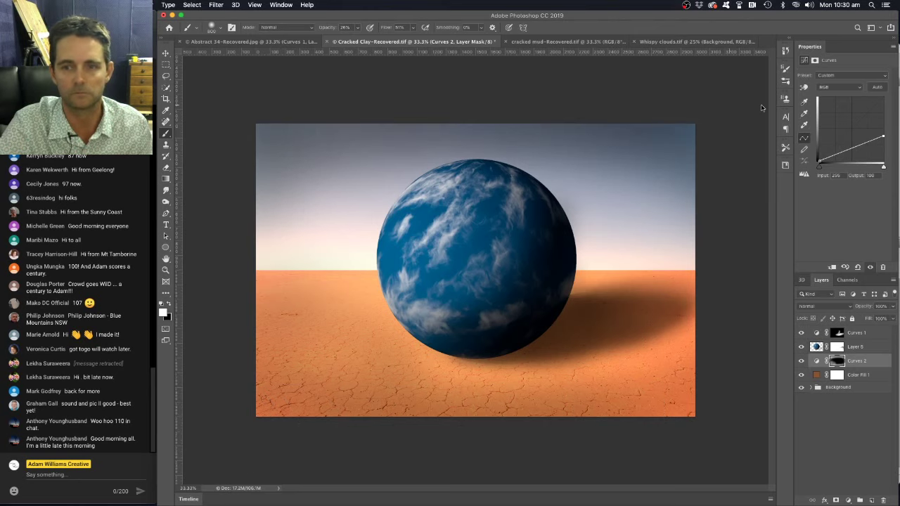
mouse_move(338, 179)
left_mouse_down()
mouse_move(518, 140)
mouse_move(719, 201)
left_mouse_up()
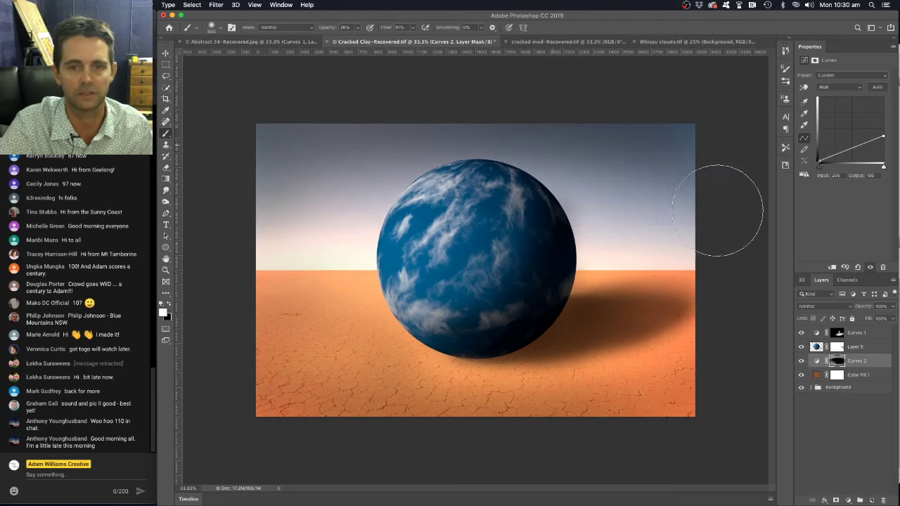
left_click_drag(613, 161, 733, 225)
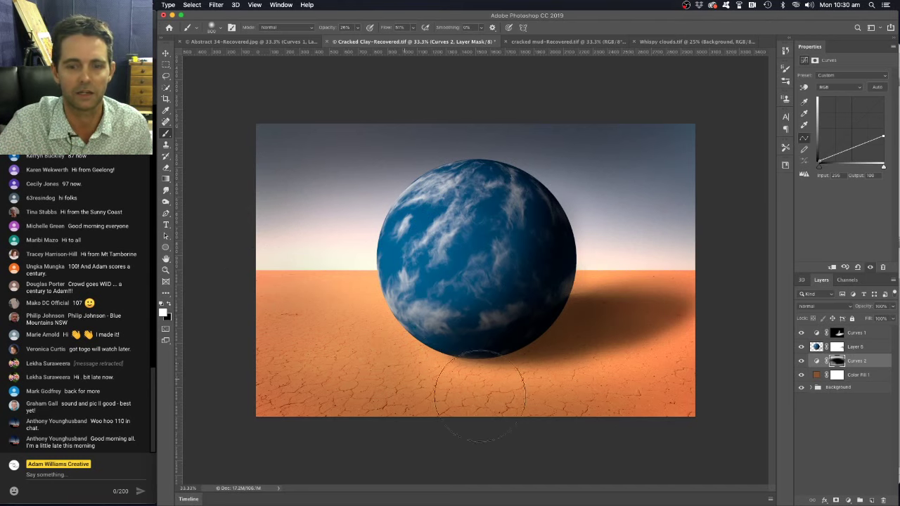
Step: Compare Curves 2 on and off, then brush more darkening onto the desert floor under the sphere
left_click(801, 361)
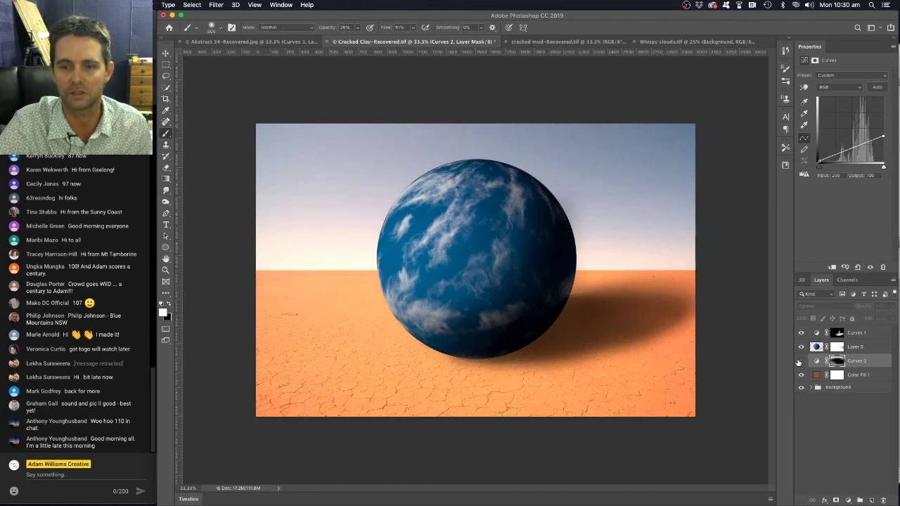
left_click(802, 361)
mouse_move(266, 316)
left_mouse_down()
mouse_move(445, 366)
mouse_move(625, 370)
mouse_move(600, 387)
mouse_move(663, 369)
mouse_move(691, 343)
mouse_move(468, 379)
mouse_move(346, 428)
left_mouse_up()
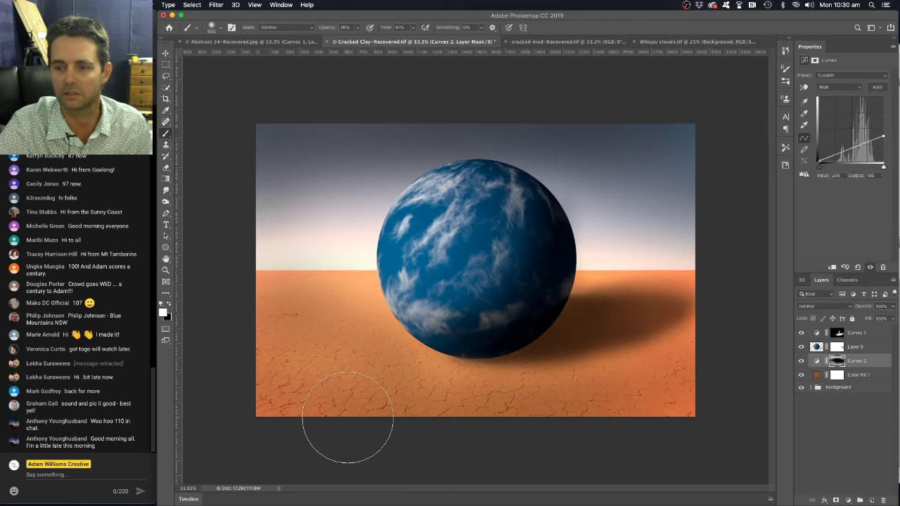
Step: Hide the sphere, shadow and curves layers, then stamp the visible desert into new Layer 6
left_click(810, 387)
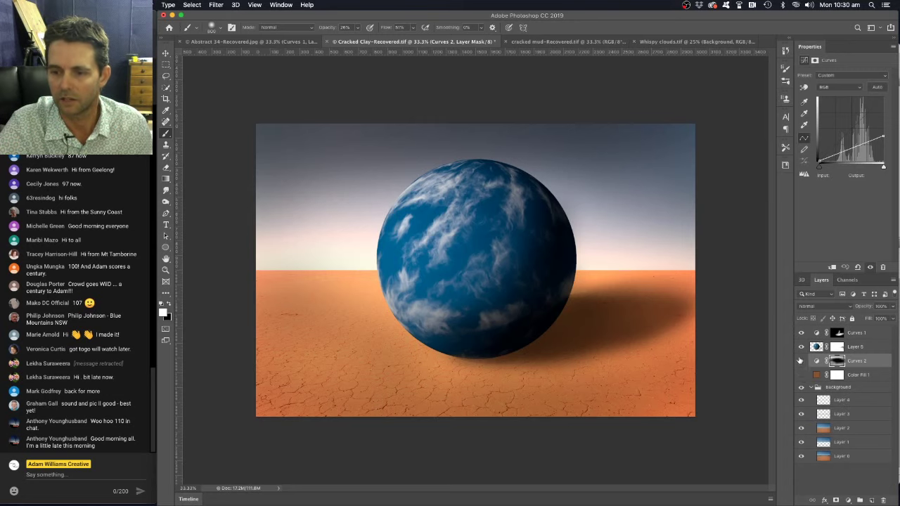
left_click_drag(800, 361, 801, 333)
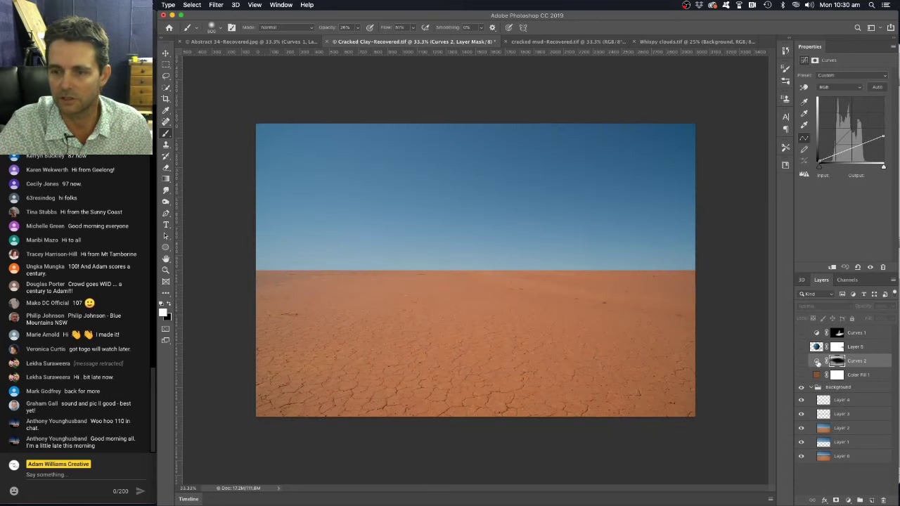
left_click(862, 400)
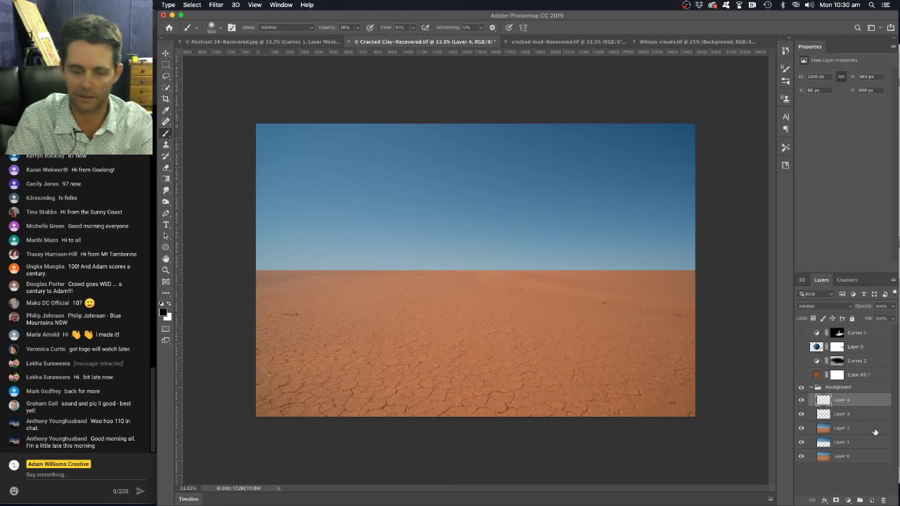
left_click(812, 387)
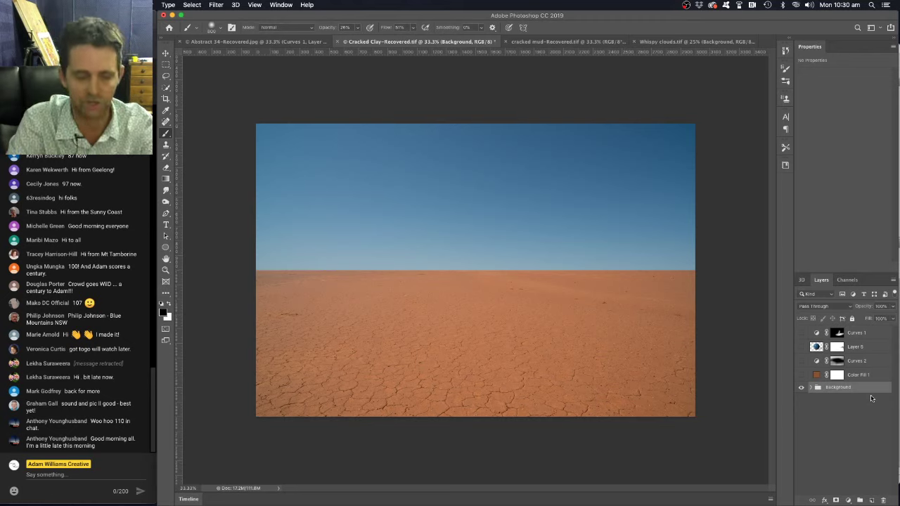
key("alt+shift+super+e")
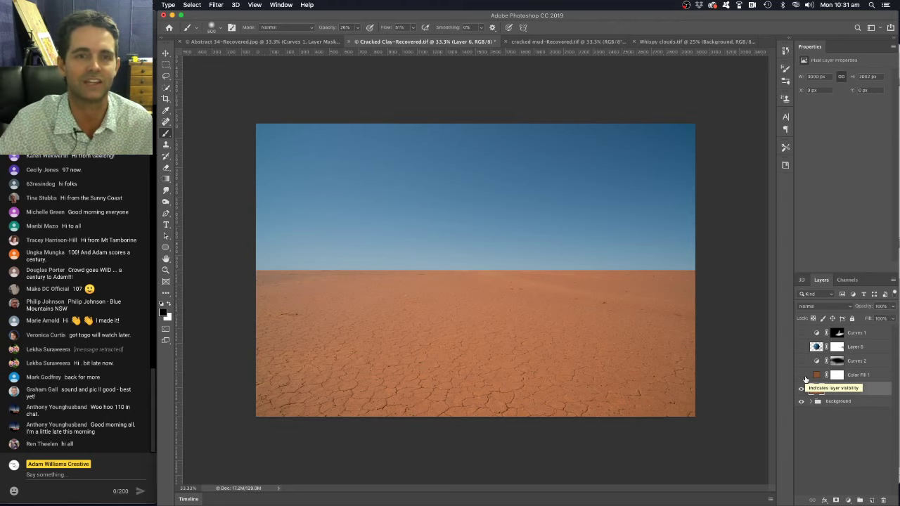
Step: Open Camera Raw on Layer 6 and set Clarity to +100 and Dehaze to +23
left_click(217, 5)
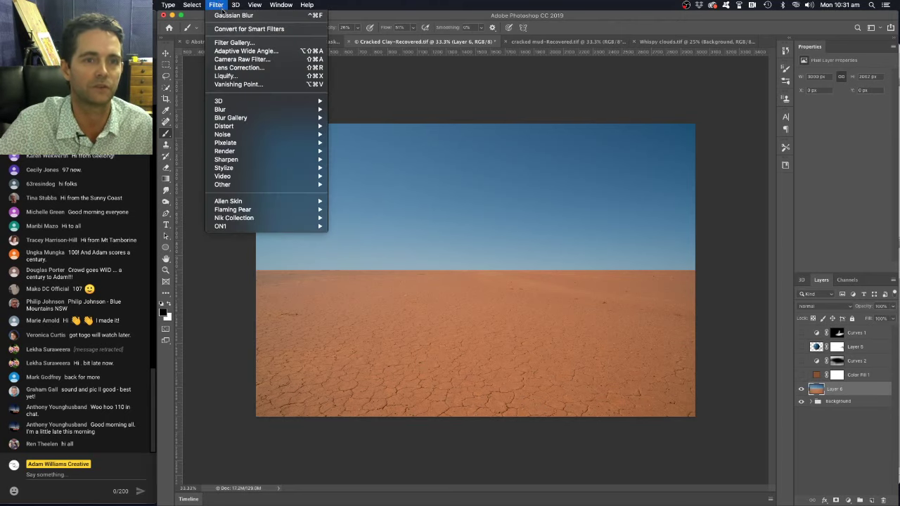
left_click(240, 60)
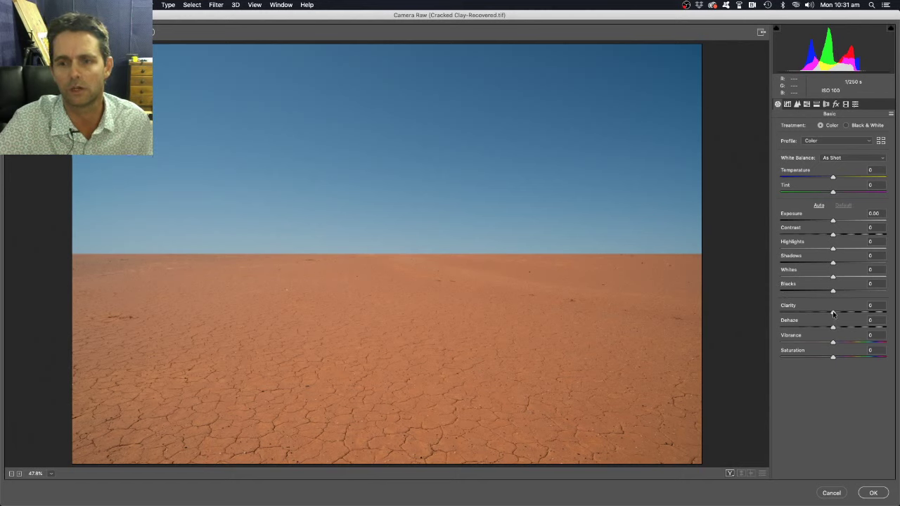
left_click_drag(833, 314, 898, 312)
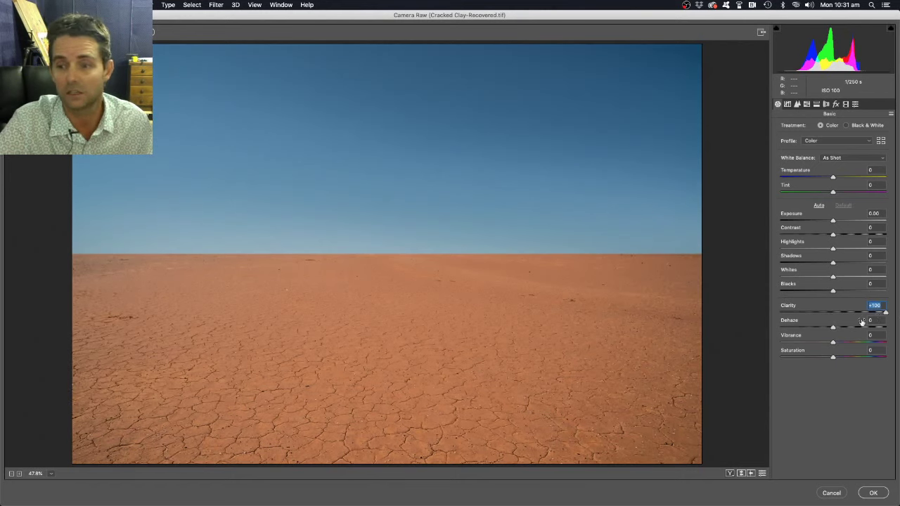
mouse_move(834, 328)
left_mouse_down()
mouse_move(868, 329)
mouse_move(837, 327)
mouse_move(846, 327)
left_mouse_up()
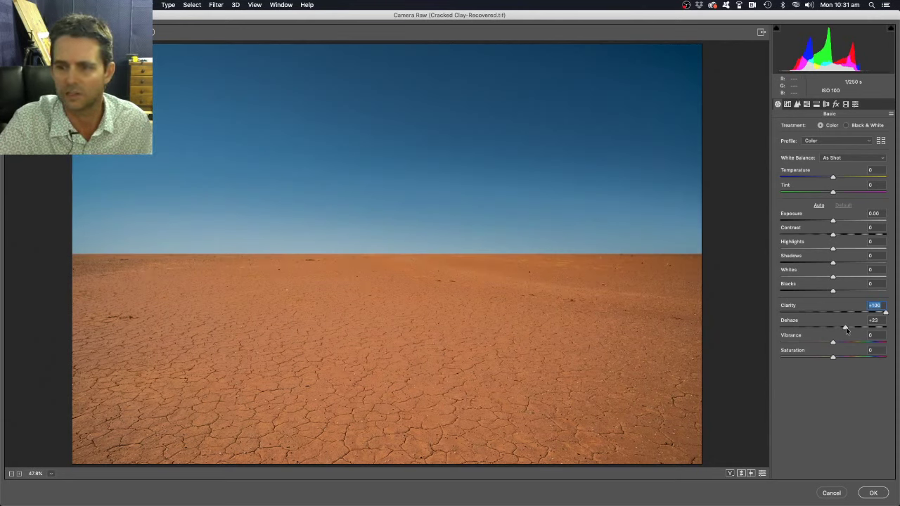
left_click(847, 327)
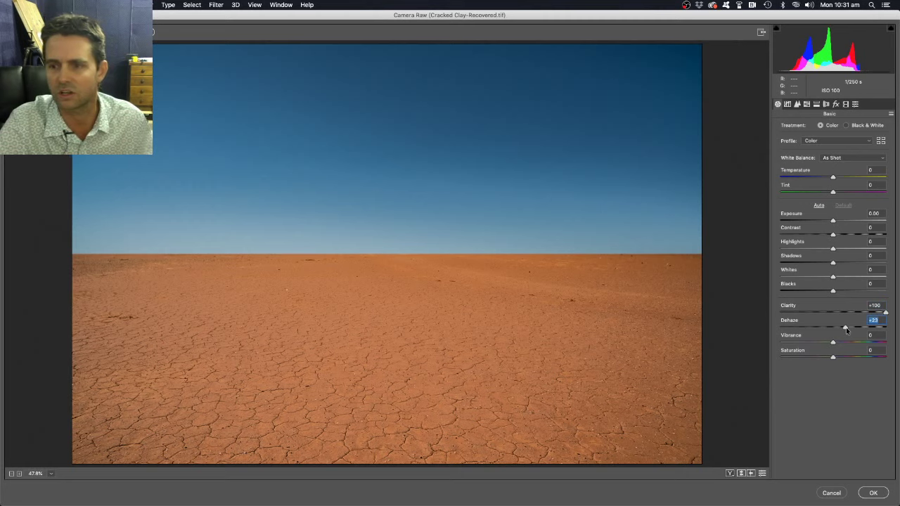
Step: Set Detail sharpening Amount to 0 and apply the Camera Raw settings
left_click(836, 104)
left_click(827, 104)
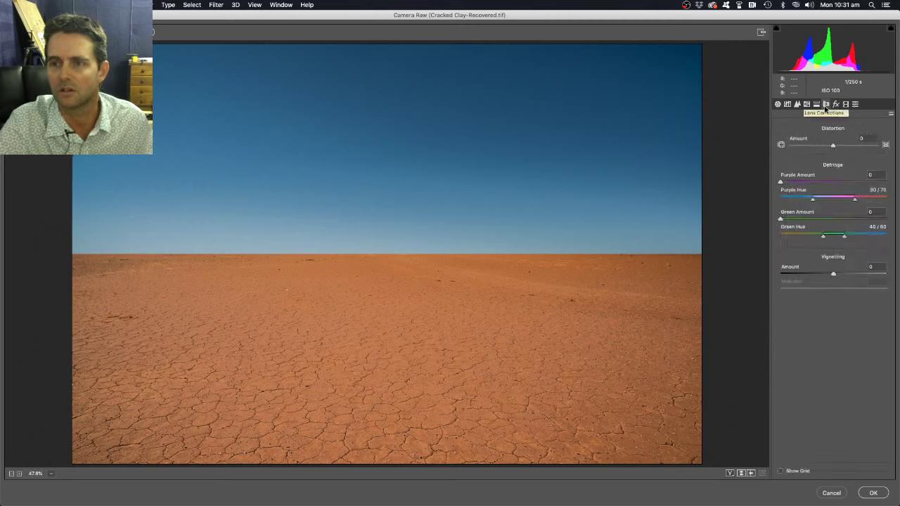
left_click(816, 105)
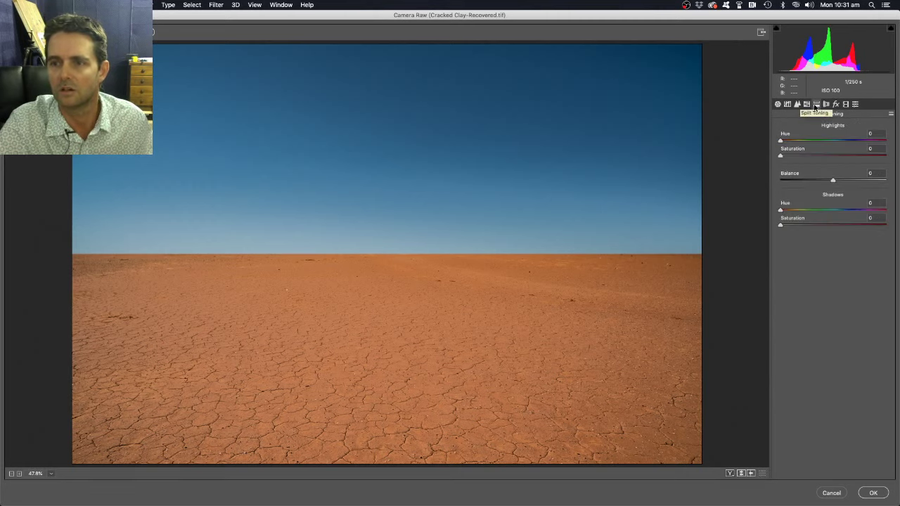
left_click(806, 104)
left_click(798, 106)
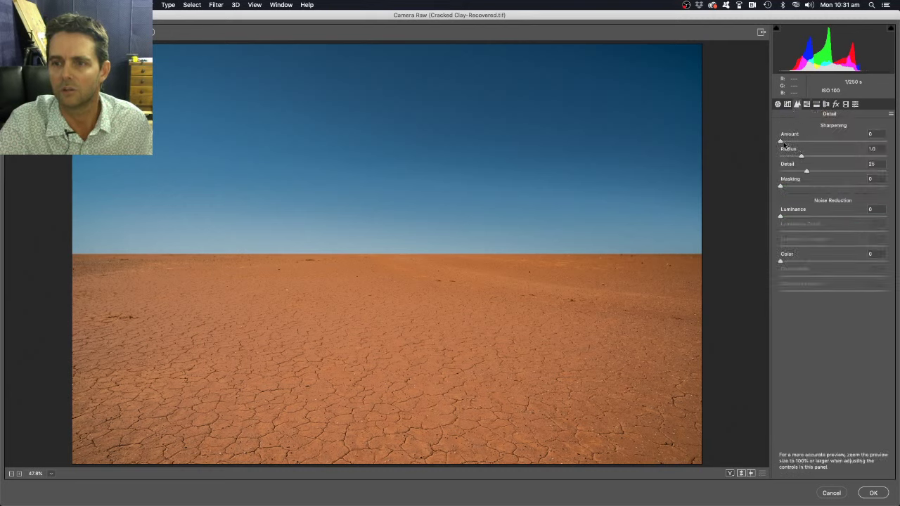
left_click_drag(829, 142, 781, 143)
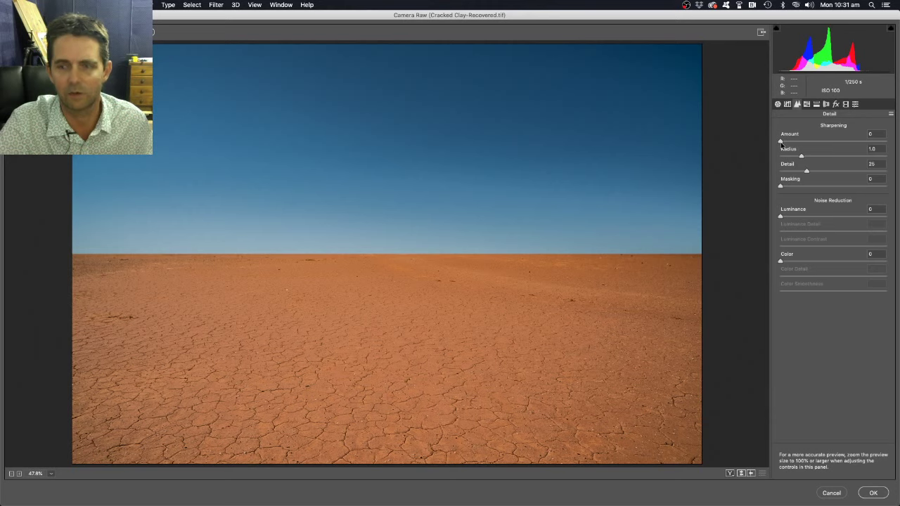
left_click(787, 105)
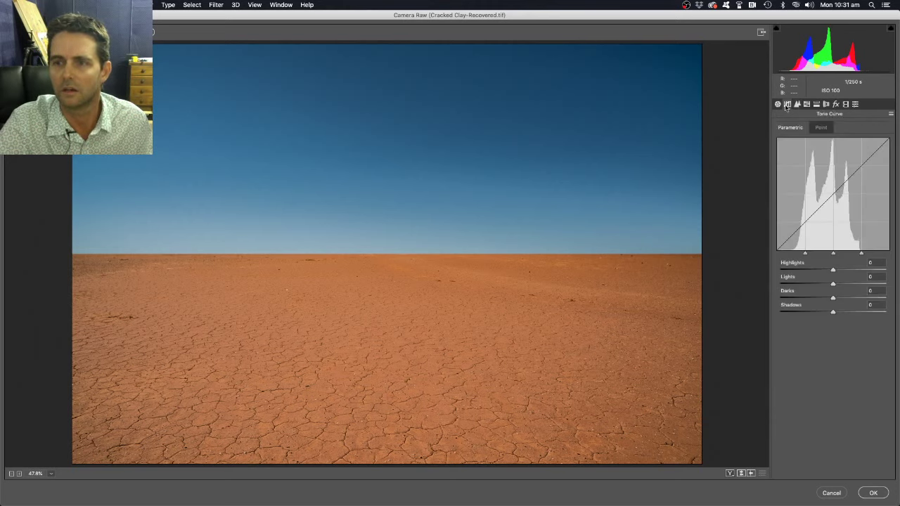
left_click(778, 105)
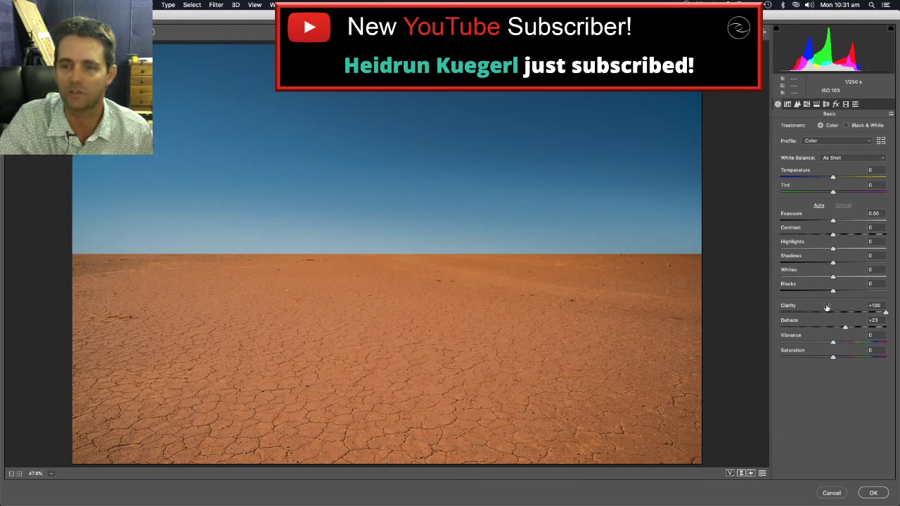
left_click(874, 494)
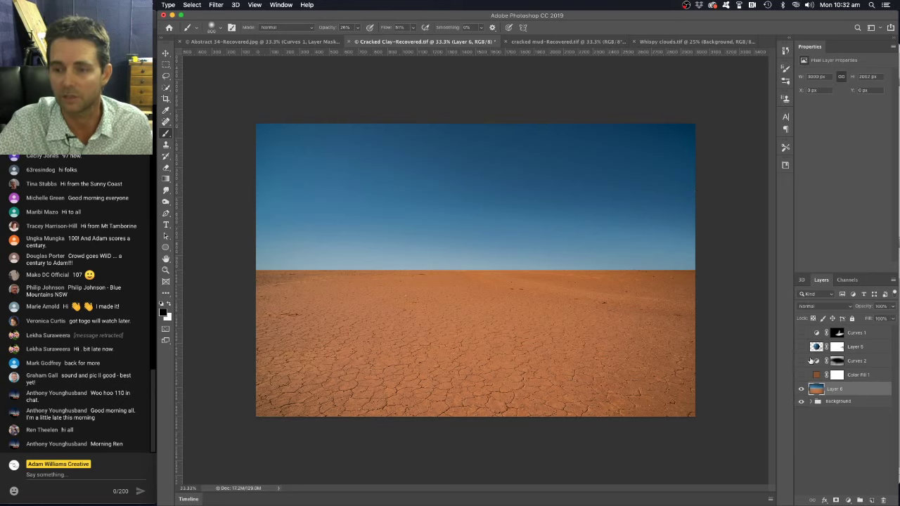
Step: Toggle Layer 6 on and off to compare the enhanced desert, leaving it visible
left_click(802, 389)
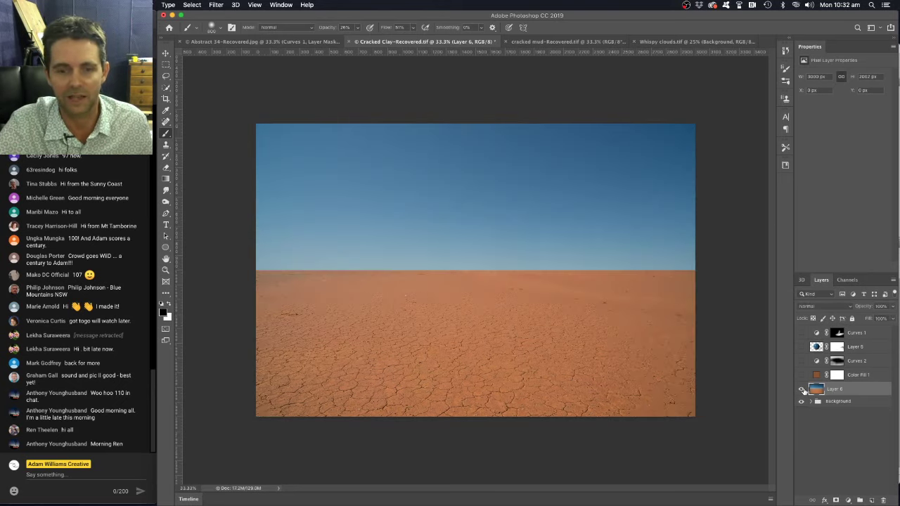
left_click(802, 390)
left_click(802, 389)
left_click(802, 389)
left_click(802, 390)
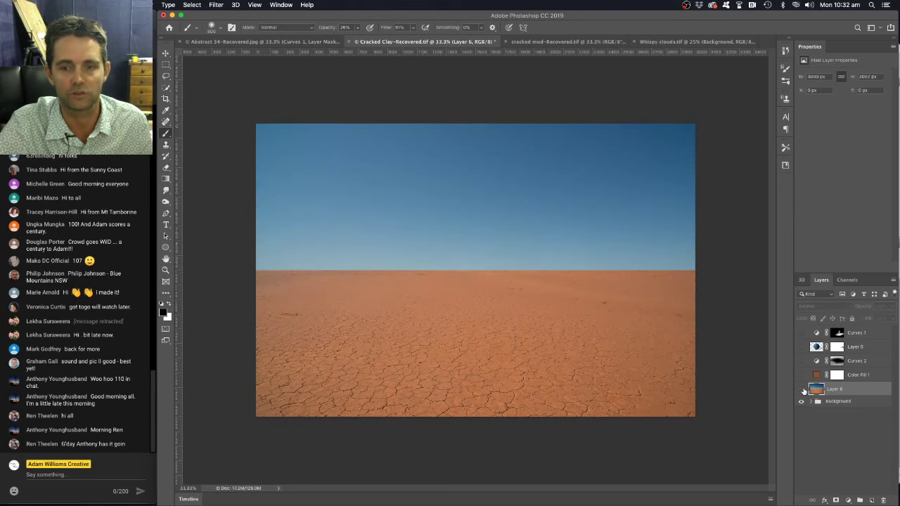
left_click(802, 389)
Step: Show Color Fill 1, Curves 2 and the sphere layer again
left_click(801, 375)
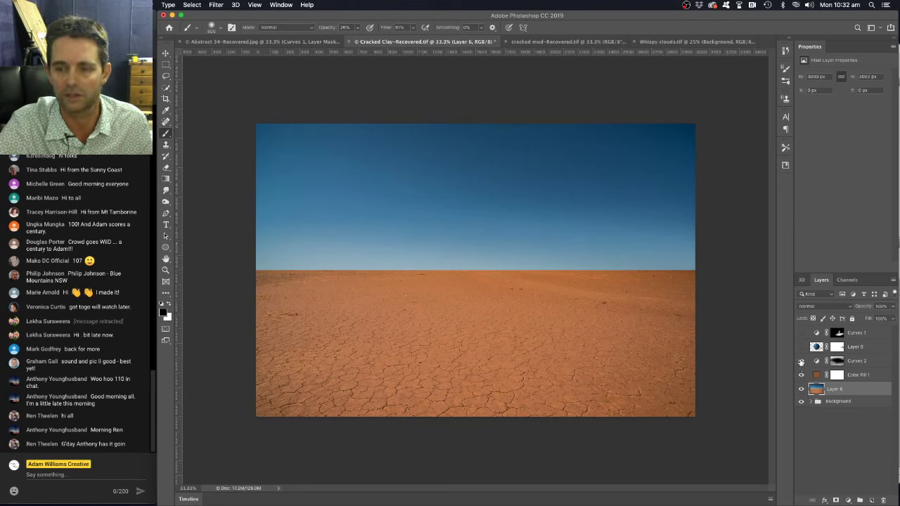
left_click(801, 360)
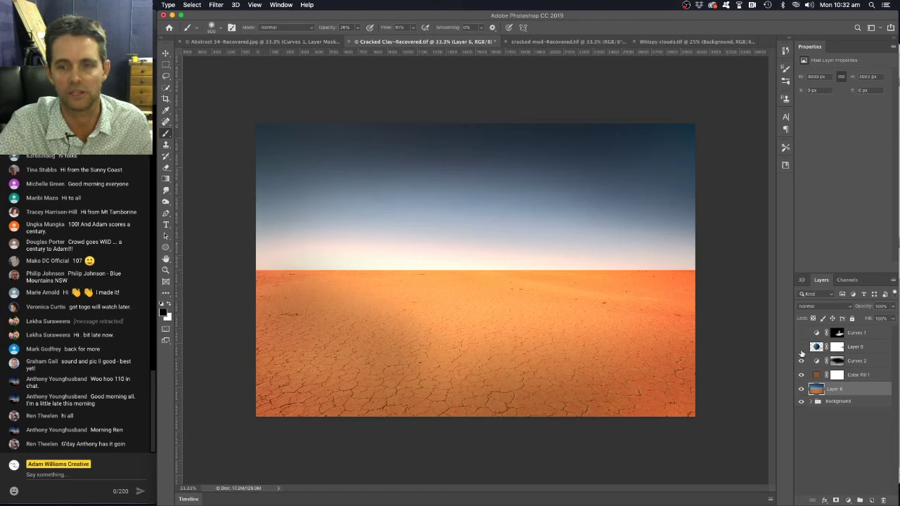
left_click(802, 347)
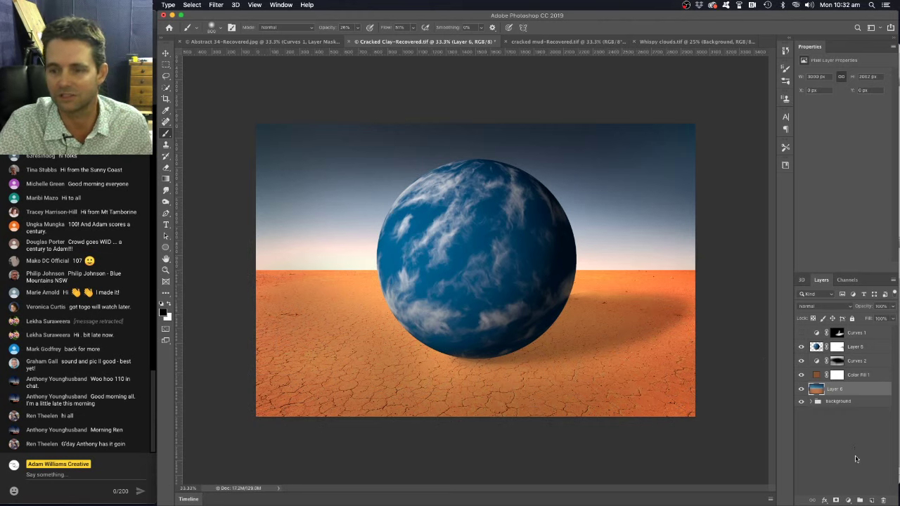
Step: Add a darkening Curves 3 above Curves 2 and invert its mask to hide the effect
left_click(864, 352)
left_click(838, 361)
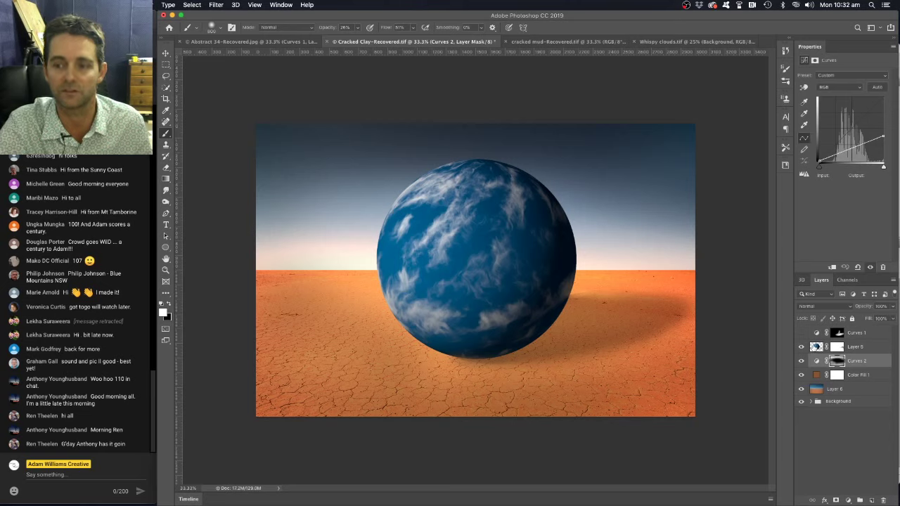
left_click(848, 501)
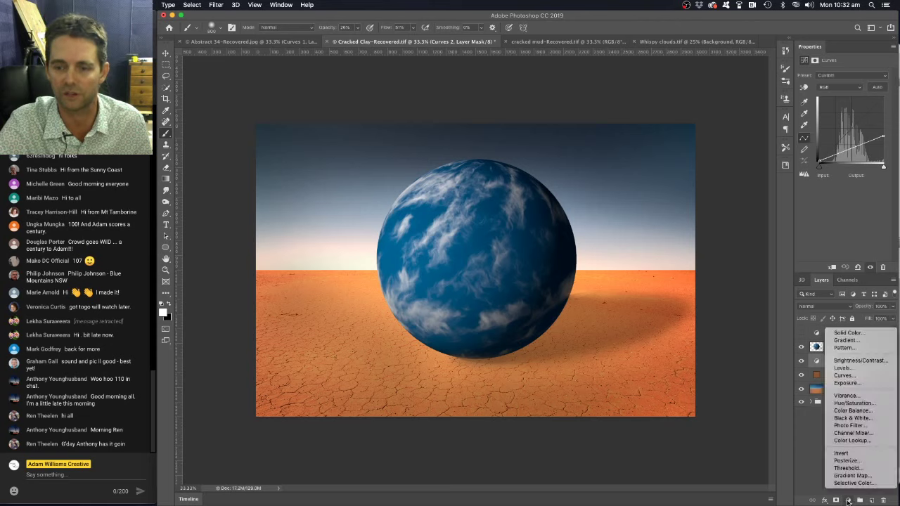
left_click(855, 377)
left_click_drag(883, 100, 861, 142)
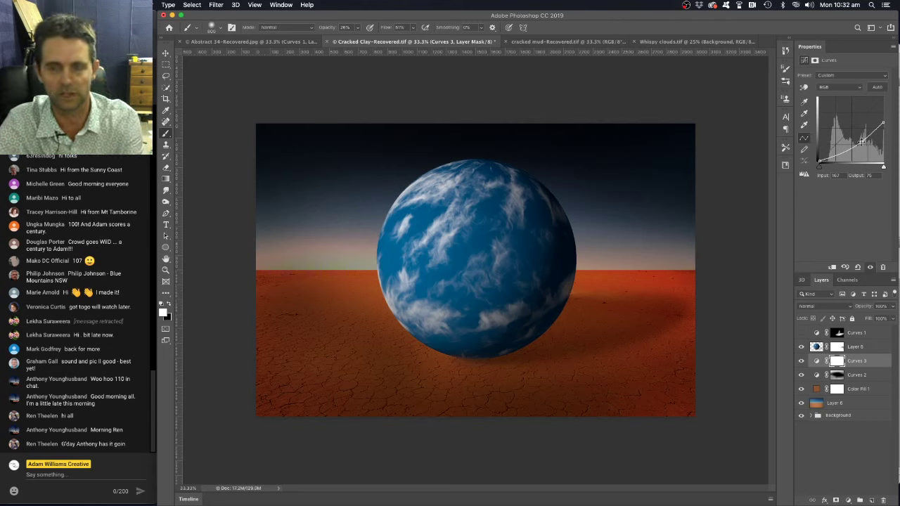
key("super+i")
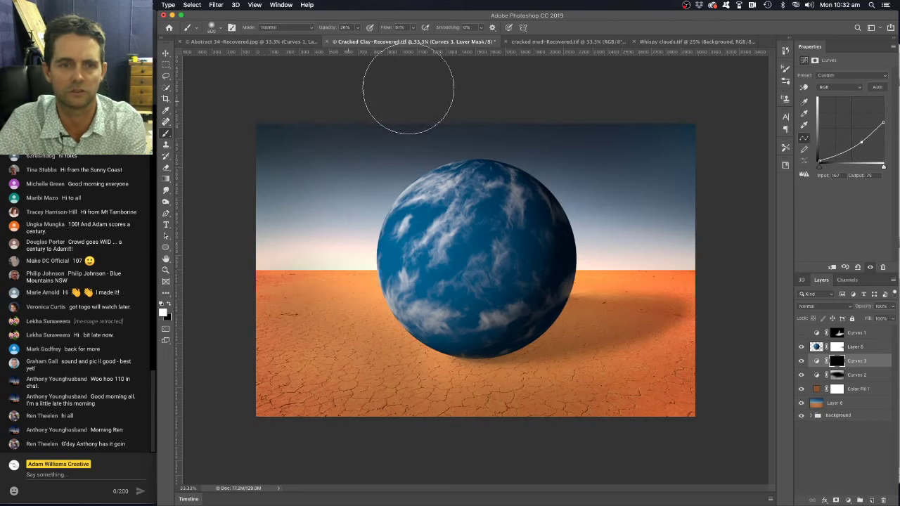
Step: Paint the darkening onto the lower ground in white, undo the last stroke, and switch to black
key("x")
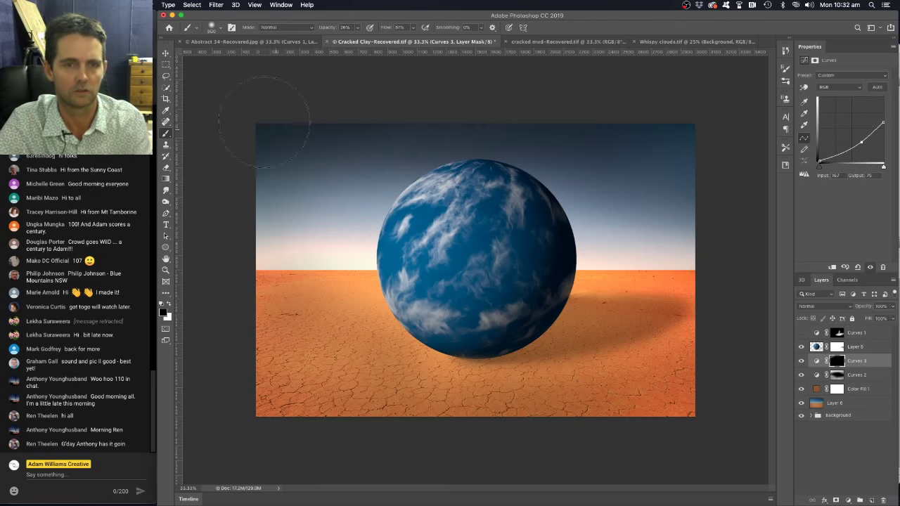
key("x")
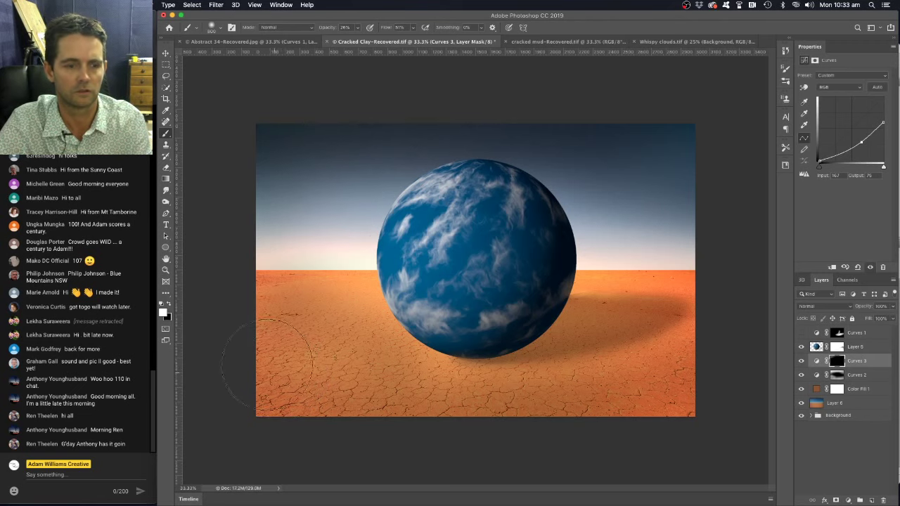
mouse_move(268, 362)
left_mouse_down()
mouse_move(330, 422)
mouse_move(281, 292)
mouse_move(467, 422)
mouse_move(707, 368)
left_mouse_up()
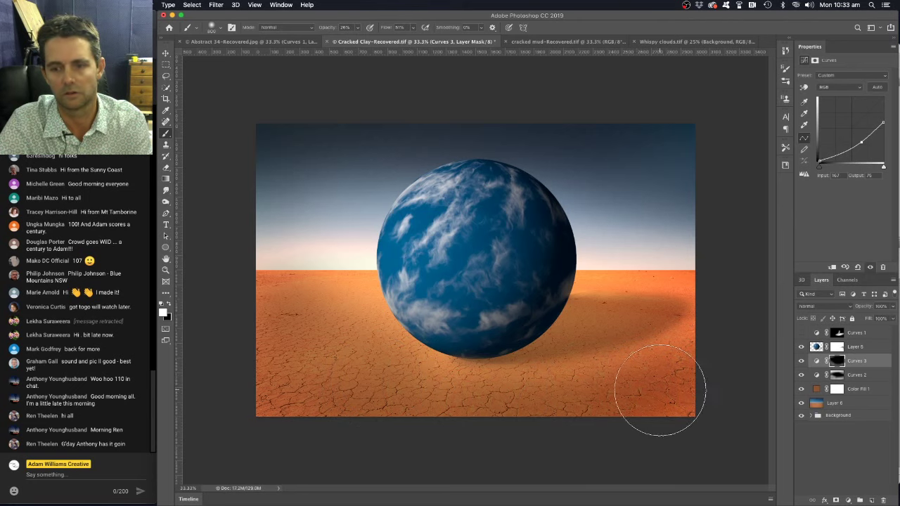
left_click_drag(693, 394, 457, 412)
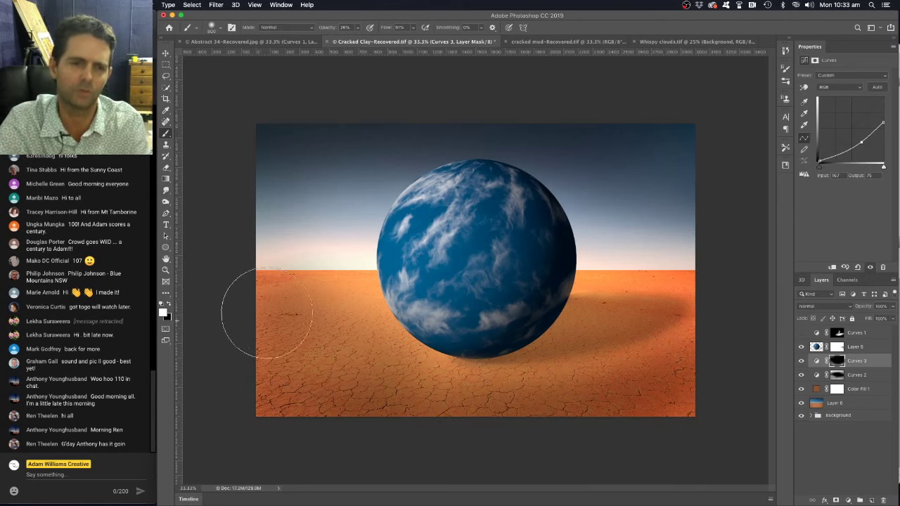
left_click_drag(261, 311, 477, 365)
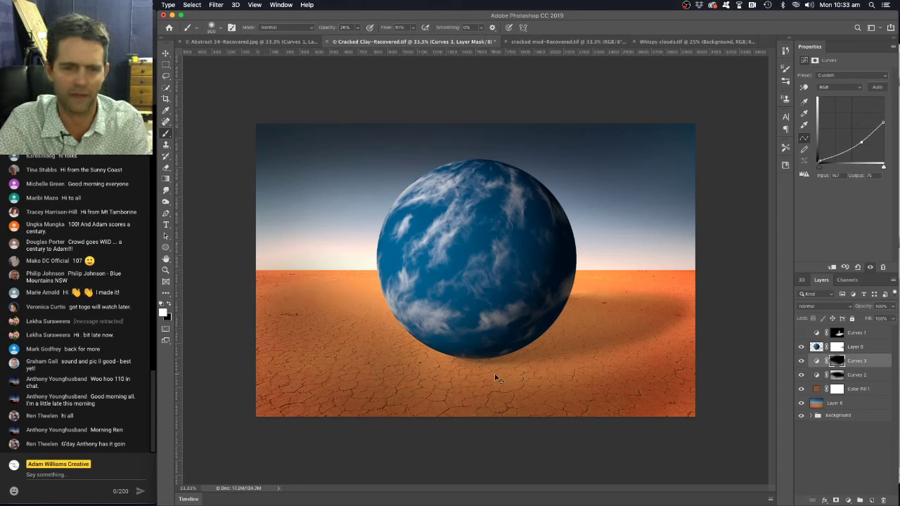
key("super+z")
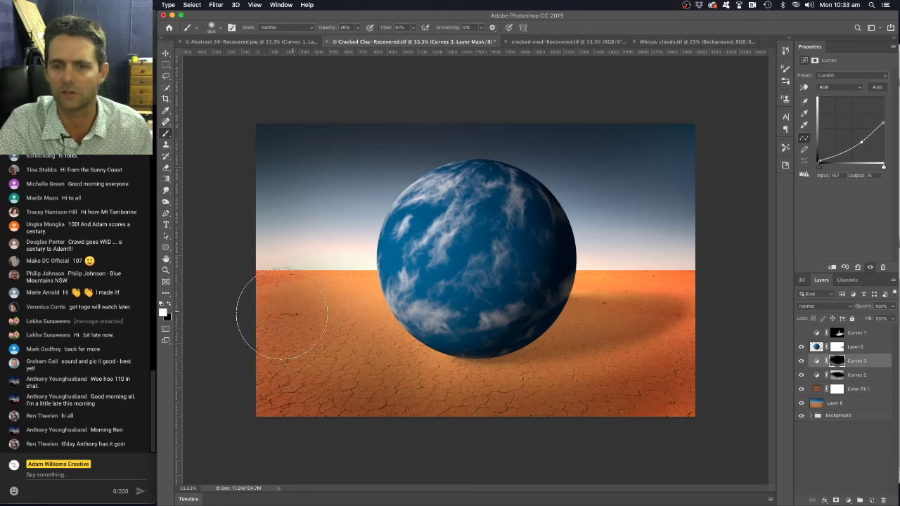
key("x")
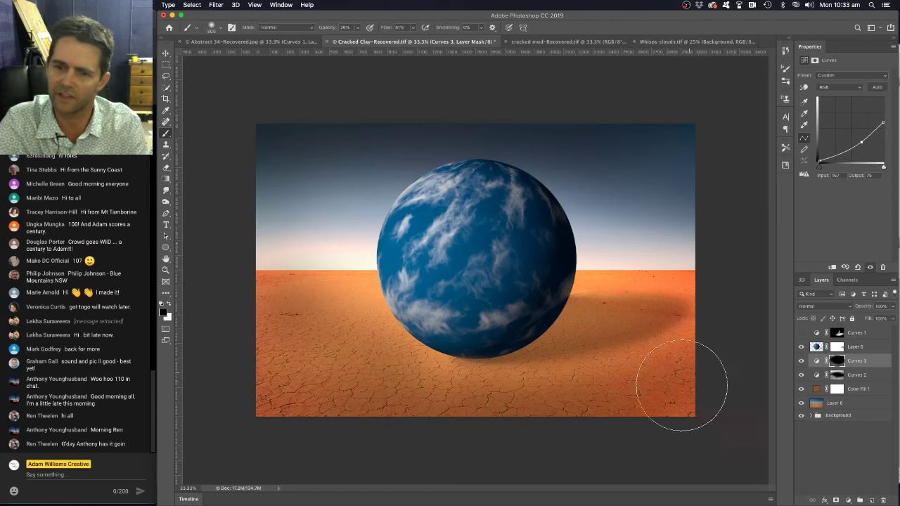
Step: Add Curves 4 with a midpoint lifted, invert its mask, and shrink the brush to 300 px
left_click(848, 501)
left_click(854, 379)
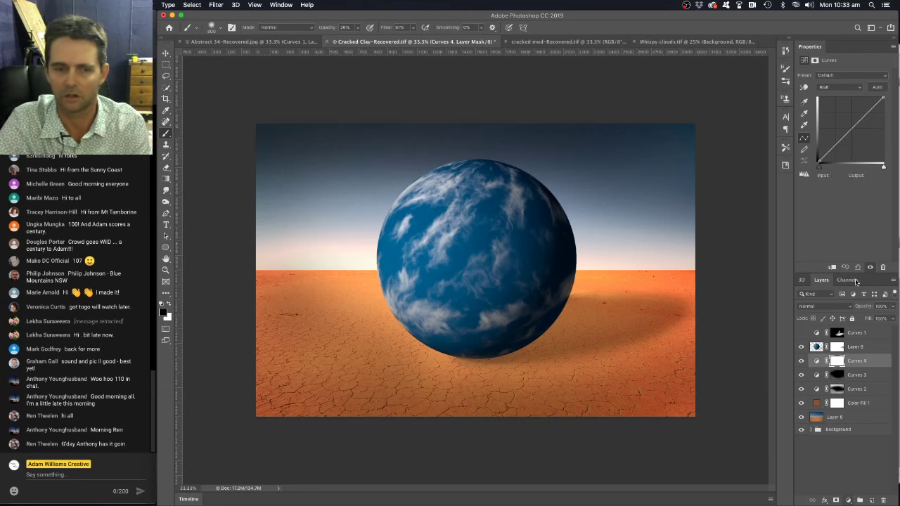
left_click_drag(848, 135, 843, 123)
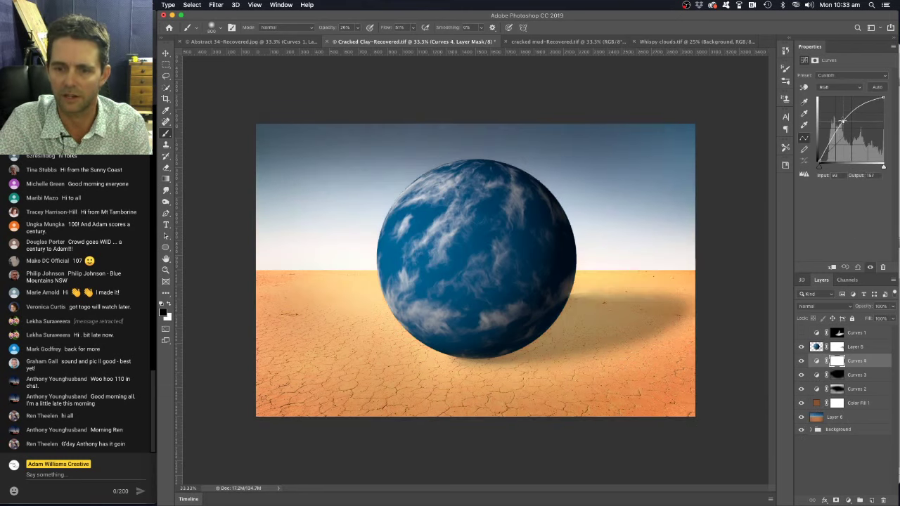
key("super+i")
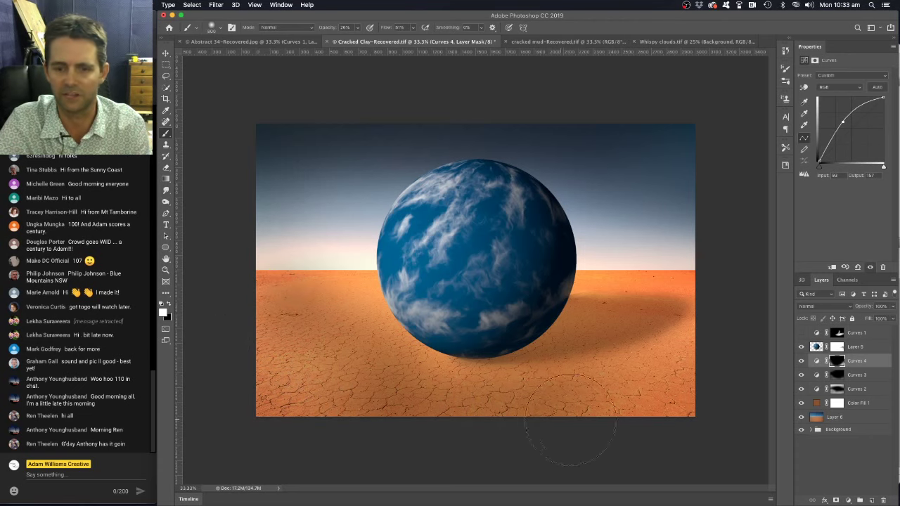
key("bracketleft")
key("bracketleft")
key("bracketleft")
key("bracketleft")
key("bracketleft")
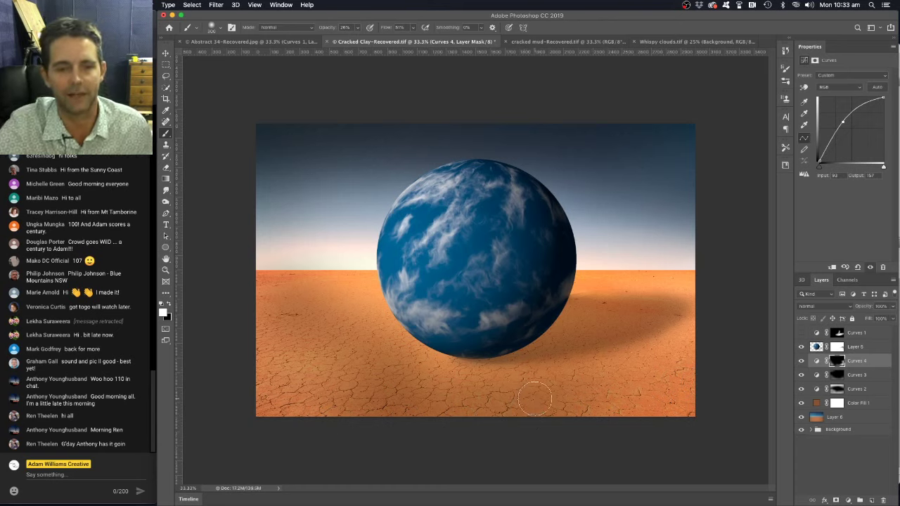
Step: Add a dark brown (#6b452d) Color Fill 2 layer and preview blend modes for it
left_click(849, 501)
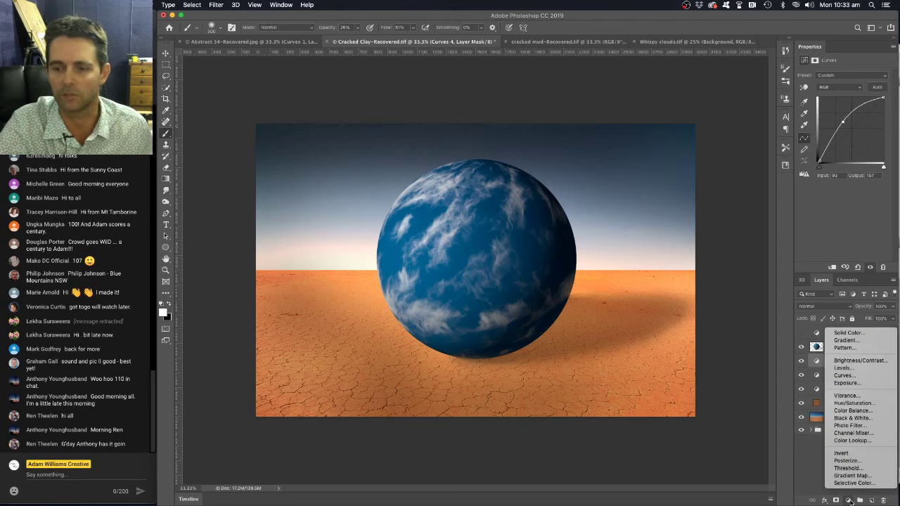
left_click(850, 335)
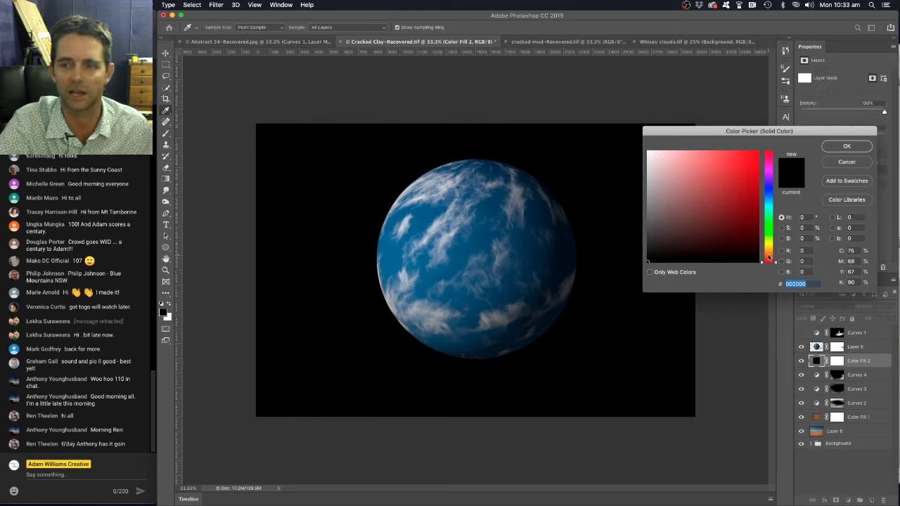
left_click(769, 258)
left_click(712, 216)
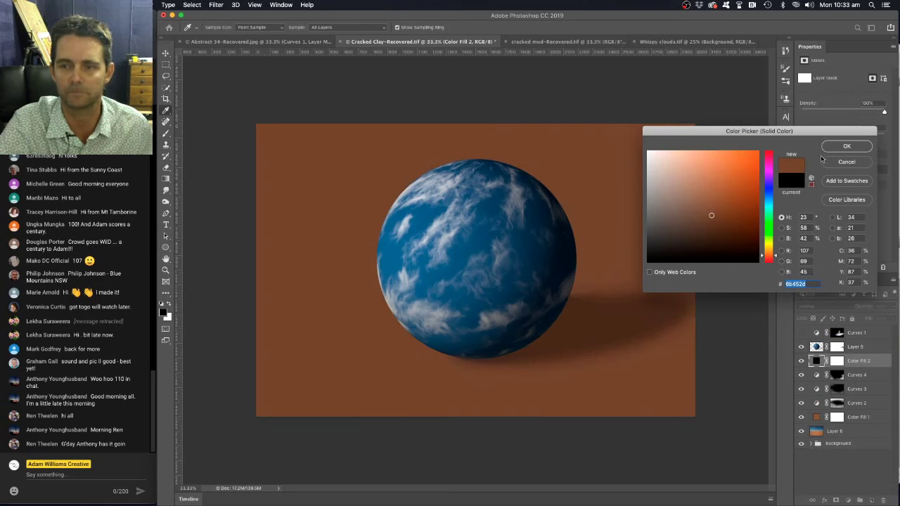
left_click(845, 147)
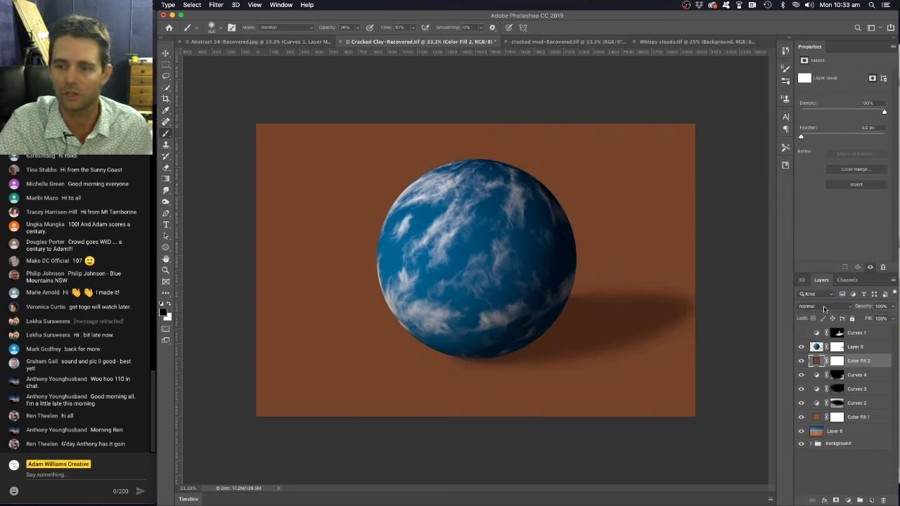
left_click(825, 310)
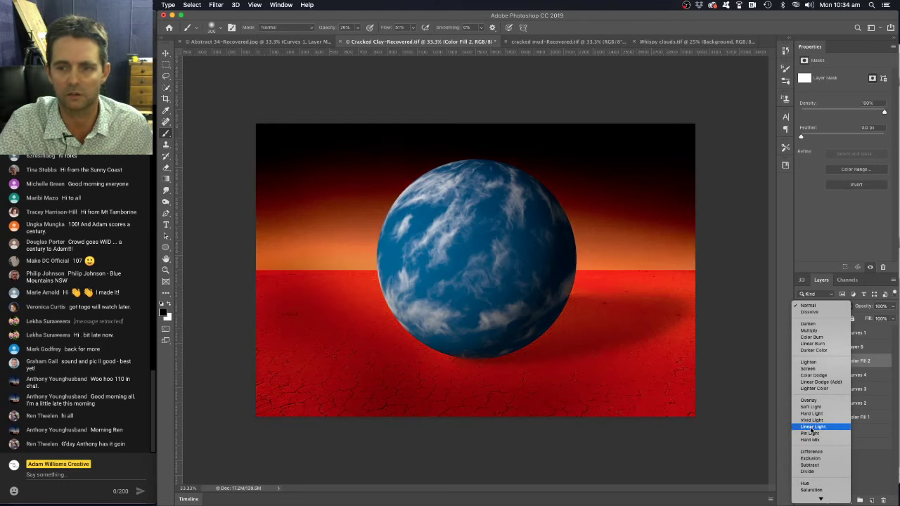
Step: Blend Color Fill 2 as Linear Light and invert its mask to hide the fill
left_click(812, 427)
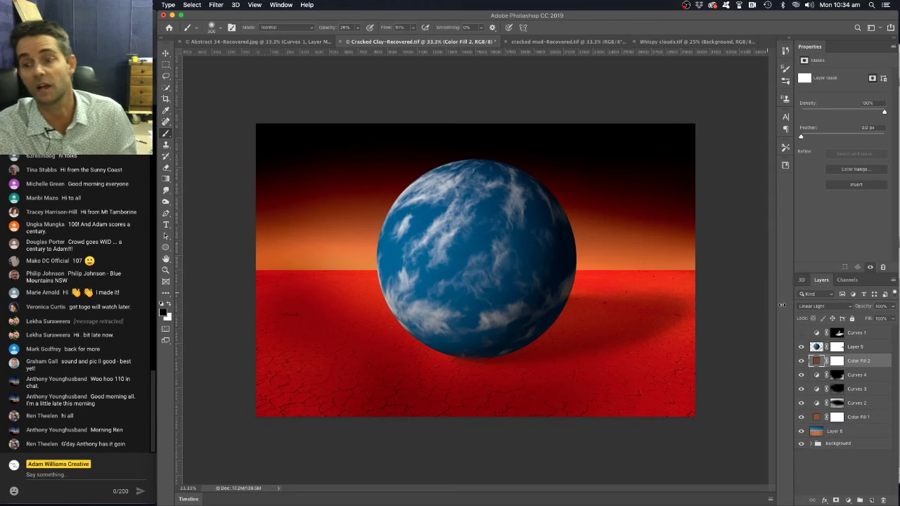
left_click(837, 362)
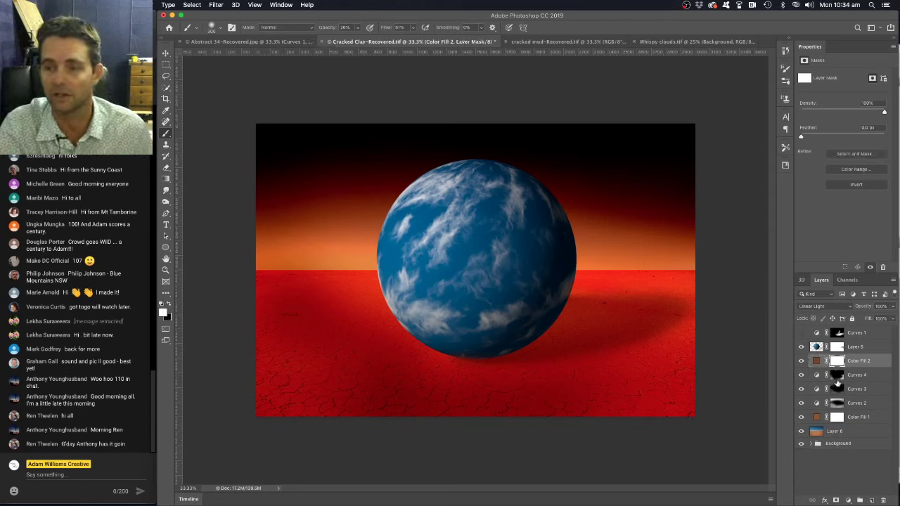
key("super+i")
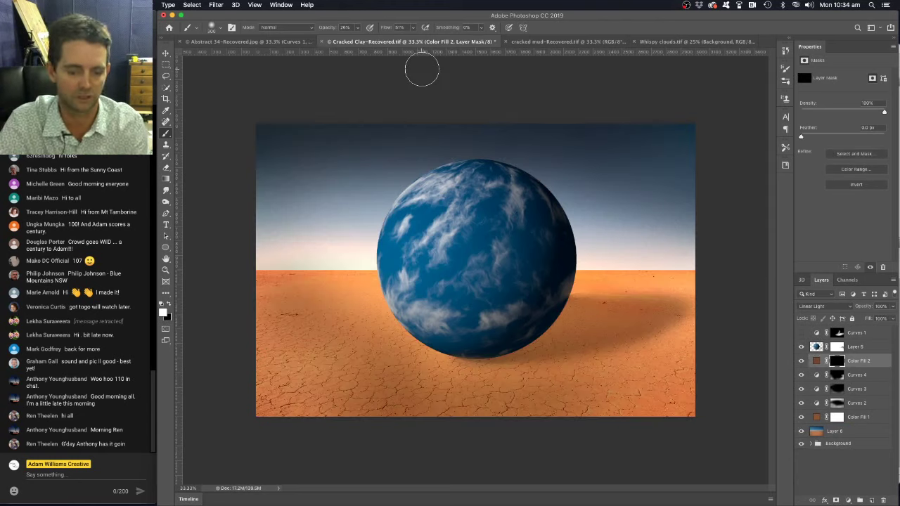
key("bracketright")
key("bracketright")
key("bracketright")
key("bracketright")
key("bracketright")
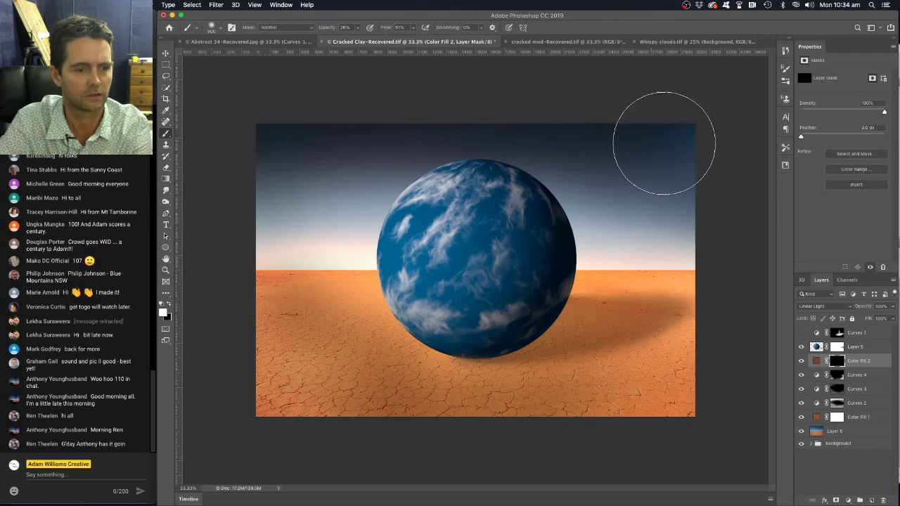
Step: Paint the fill back over the sky and desert, then soften it left of the globe with black
mouse_move(547, 148)
left_mouse_down()
mouse_move(303, 164)
mouse_move(227, 198)
mouse_move(258, 157)
mouse_move(518, 128)
mouse_move(723, 150)
left_mouse_up()
mouse_move(725, 229)
left_mouse_down()
mouse_move(366, 219)
mouse_move(246, 226)
mouse_move(204, 244)
mouse_move(389, 213)
mouse_move(628, 213)
mouse_move(757, 246)
left_mouse_up()
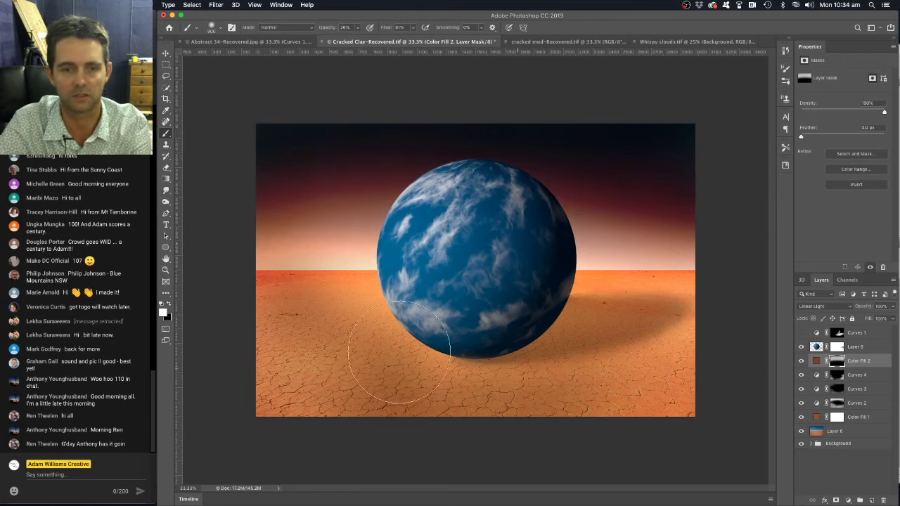
mouse_move(483, 361)
left_mouse_down()
mouse_move(280, 353)
mouse_move(264, 306)
mouse_move(480, 313)
mouse_move(533, 328)
mouse_move(232, 364)
mouse_move(442, 396)
mouse_move(566, 396)
mouse_move(301, 382)
mouse_move(240, 362)
mouse_move(504, 375)
mouse_move(654, 352)
left_mouse_up()
mouse_move(707, 304)
left_mouse_down()
mouse_move(517, 308)
mouse_move(612, 292)
mouse_move(743, 281)
left_mouse_up()
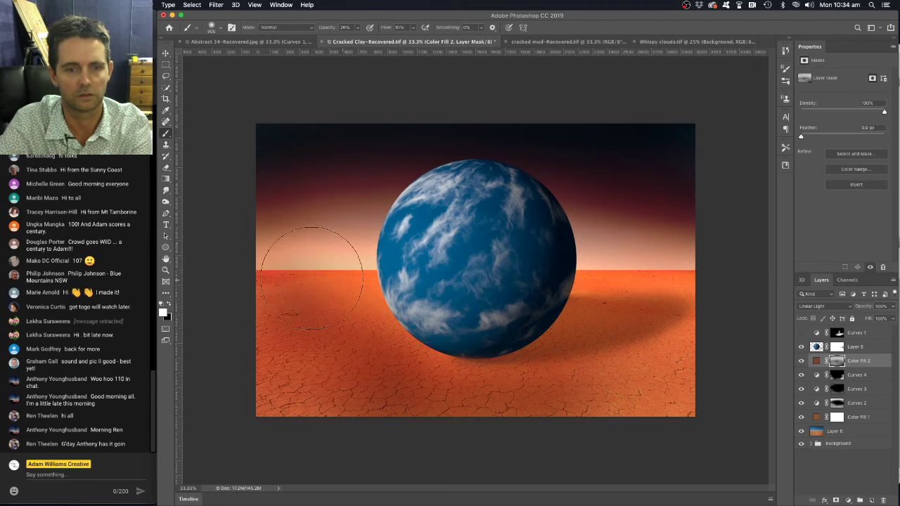
mouse_move(241, 331)
left_mouse_down()
mouse_move(248, 385)
mouse_move(275, 410)
mouse_move(360, 356)
left_mouse_up()
key("x")
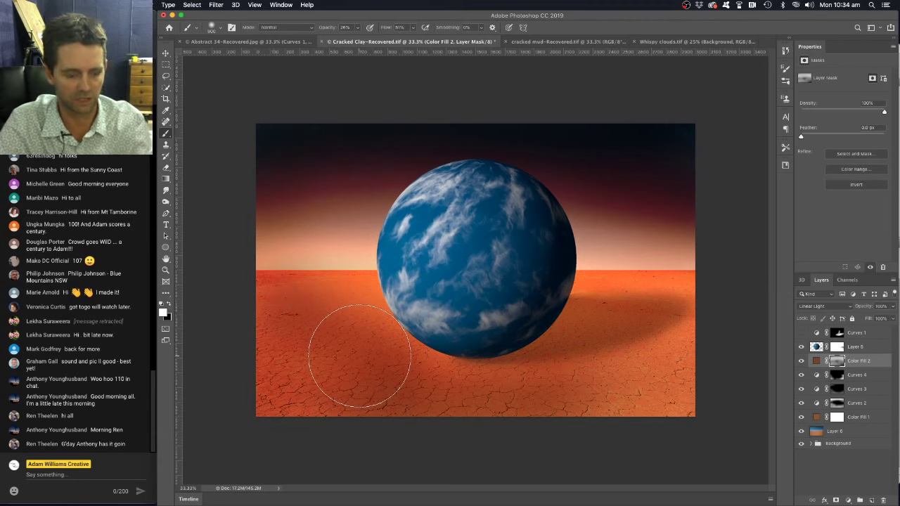
mouse_move(401, 380)
left_mouse_down()
mouse_move(343, 344)
mouse_move(277, 331)
mouse_move(318, 318)
mouse_move(368, 375)
mouse_move(444, 387)
mouse_move(349, 372)
mouse_move(283, 319)
mouse_move(369, 311)
mouse_move(358, 324)
mouse_move(385, 351)
mouse_move(404, 353)
mouse_move(299, 314)
mouse_move(313, 313)
mouse_move(252, 307)
mouse_move(324, 318)
mouse_move(282, 305)
mouse_move(280, 374)
mouse_move(301, 408)
mouse_move(392, 409)
mouse_move(250, 353)
mouse_move(293, 350)
left_mouse_up()
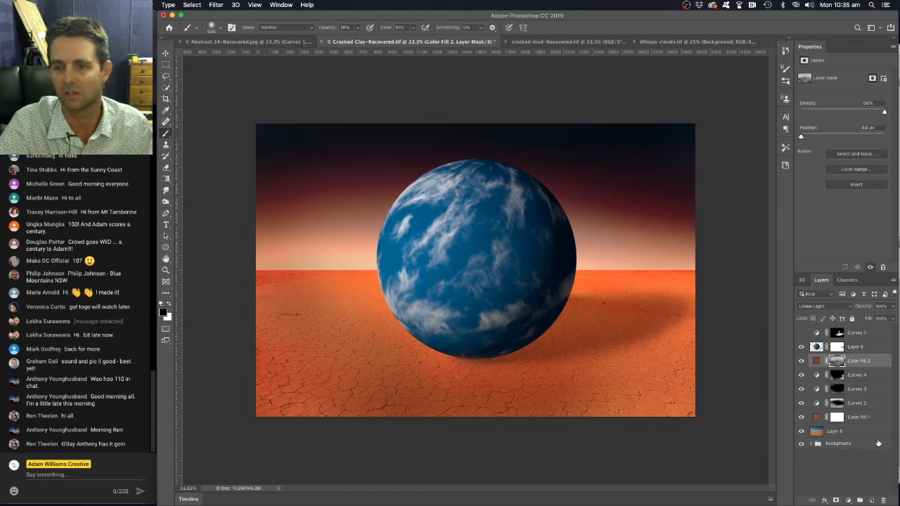
Step: Add a Solid Color fill layer in tan #9c774b
left_click(849, 501)
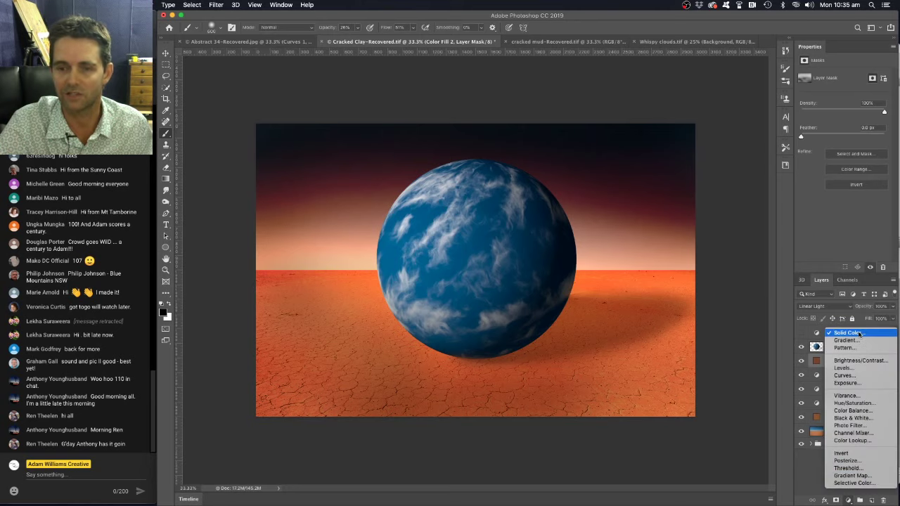
left_click(852, 332)
left_click(769, 254)
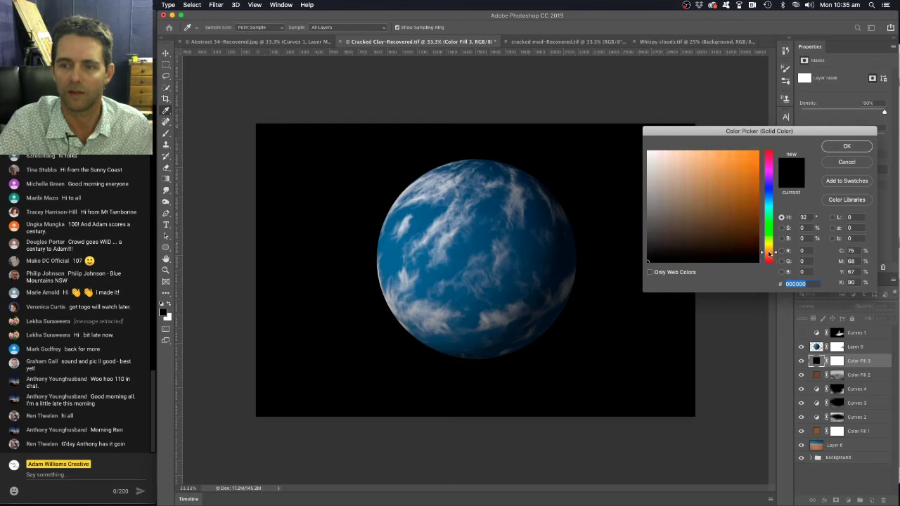
left_click(714, 194)
left_click(715, 190)
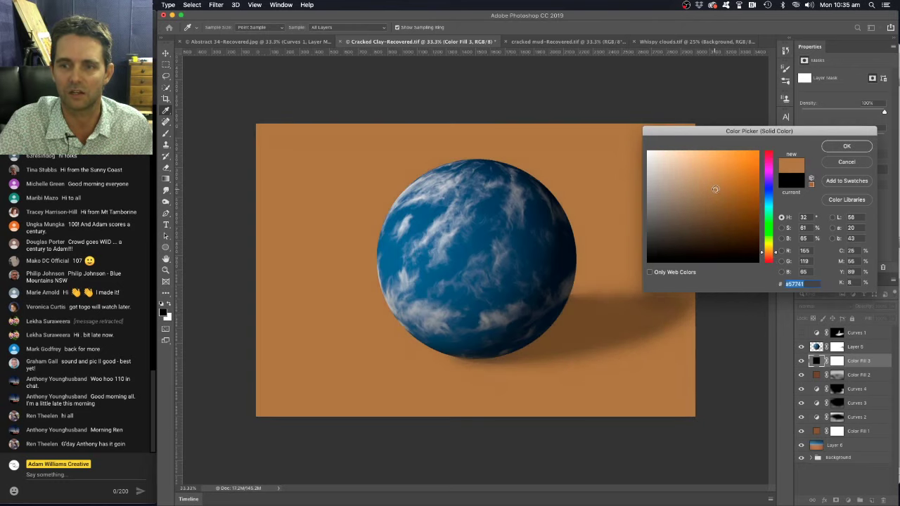
left_click(703, 186)
left_click(704, 194)
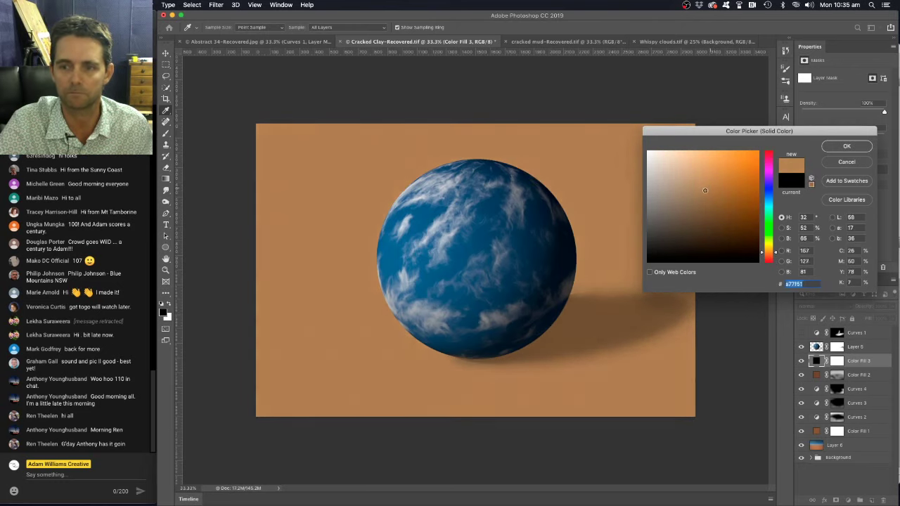
left_click(844, 147)
Step: Set Color Fill 3's blend mode to Color Dodge and target its layer mask
left_click(819, 305)
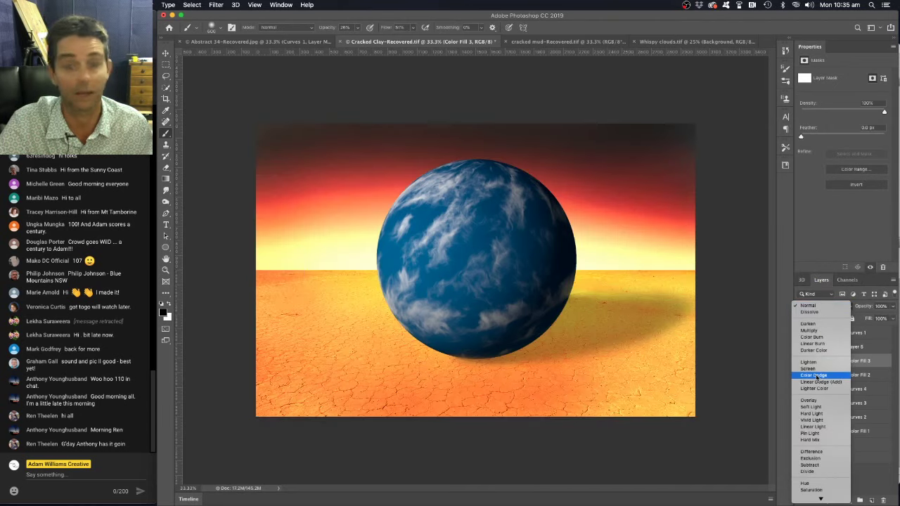
left_click(814, 376)
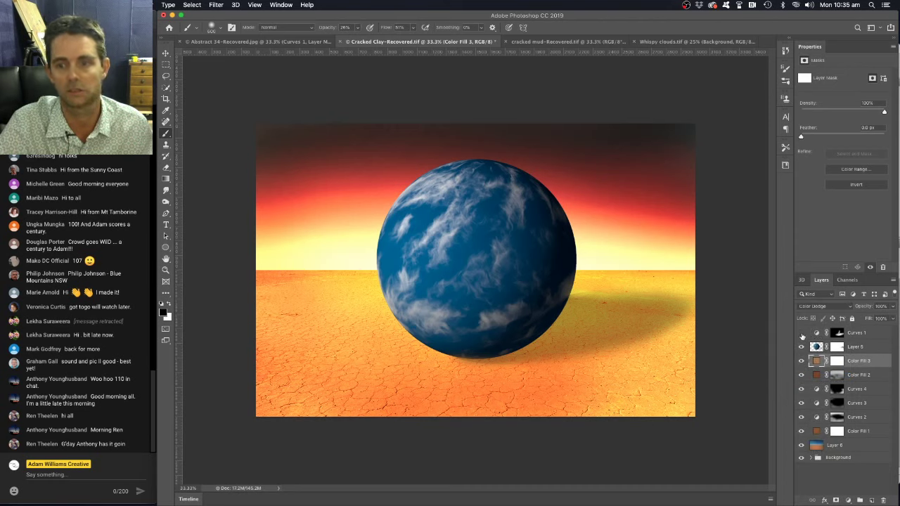
left_click(837, 362)
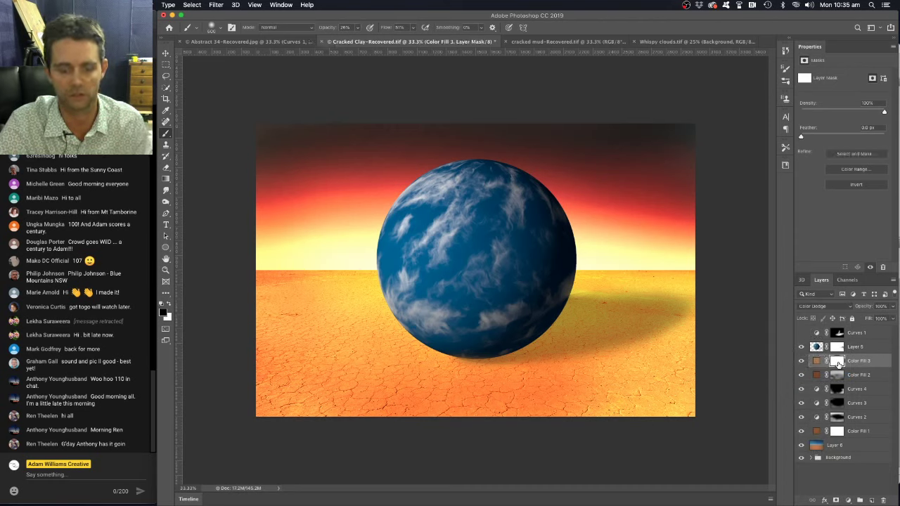
Step: Invert Color Fill 3's mask and brush the glow back along the horizon and ground with a 1300 px brush
key("super+i")
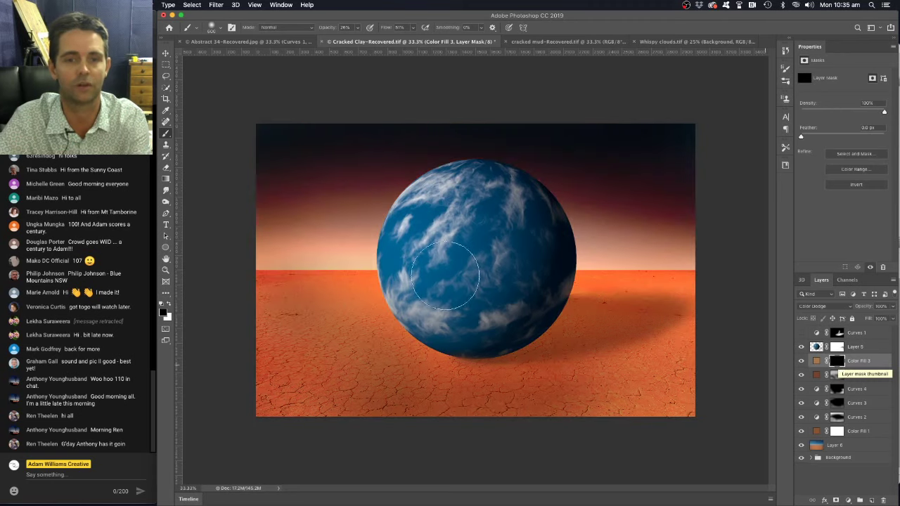
key("bracketright")
key("bracketright")
key("bracketright")
key("bracketright")
key("bracketright")
key("bracketright")
key("bracketright")
key("bracketright")
key("bracketright")
key("bracketright")
key("bracketright")
key("bracketright")
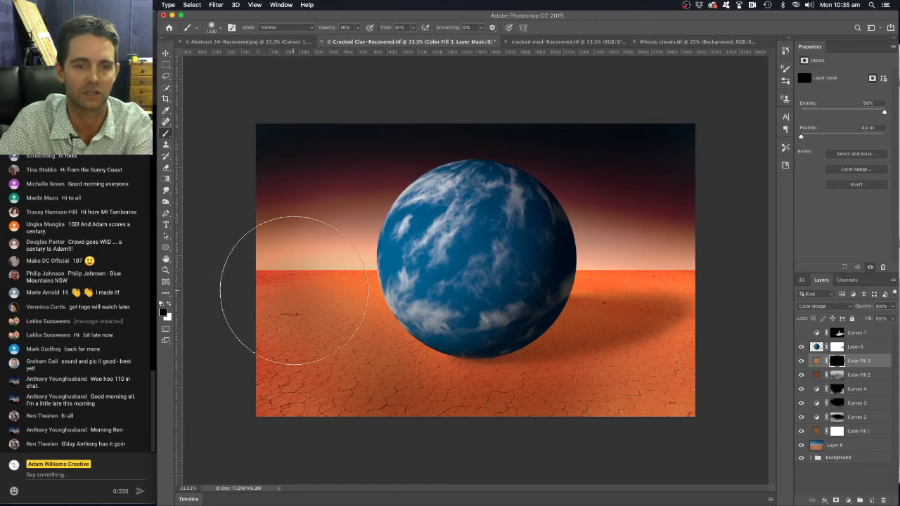
key("x")
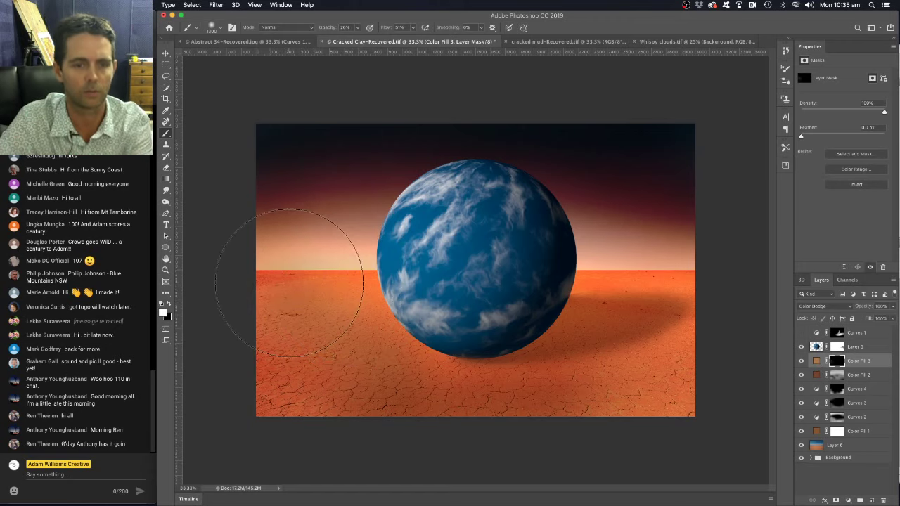
mouse_move(271, 301)
left_mouse_down()
mouse_move(533, 215)
mouse_move(626, 232)
left_mouse_up()
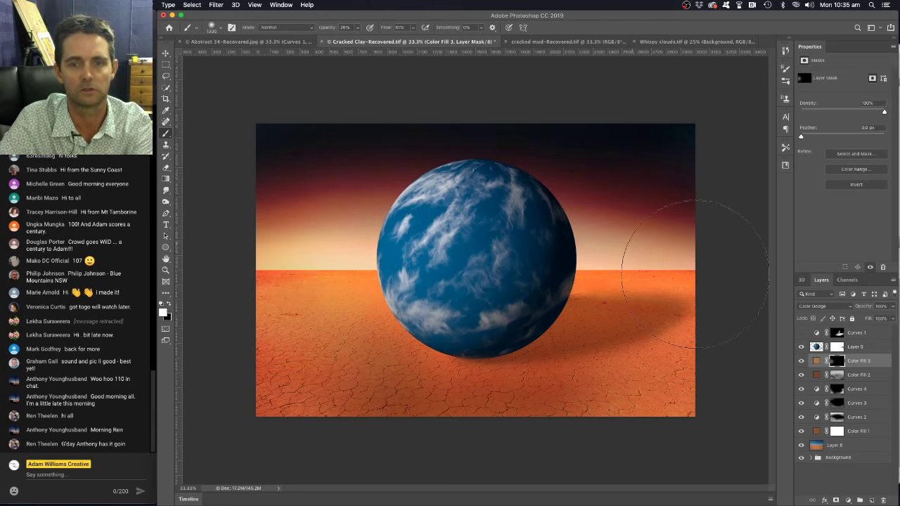
mouse_move(457, 211)
left_mouse_down()
mouse_move(260, 288)
mouse_move(643, 281)
mouse_move(301, 292)
mouse_move(477, 313)
left_mouse_up()
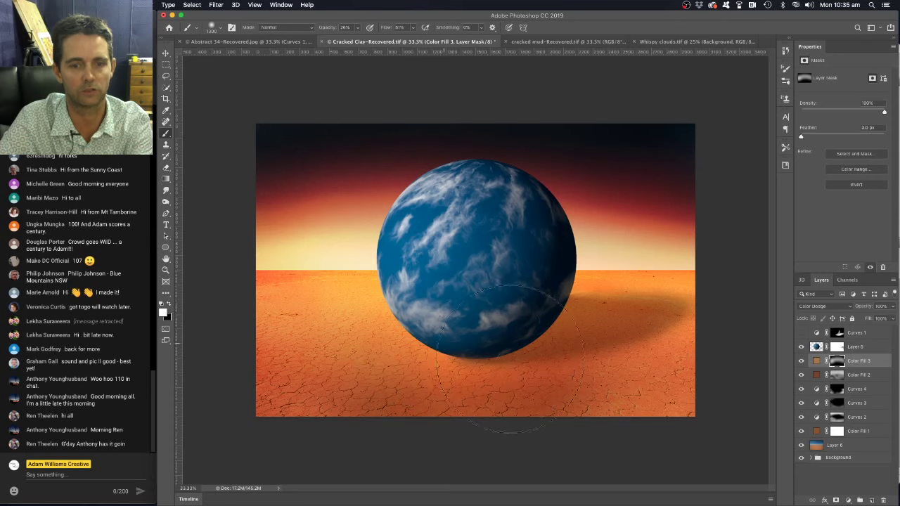
mouse_move(535, 330)
left_mouse_down()
mouse_move(575, 367)
mouse_move(306, 378)
mouse_move(383, 400)
mouse_move(526, 397)
mouse_move(518, 368)
mouse_move(658, 363)
mouse_move(686, 354)
mouse_move(646, 304)
mouse_move(595, 293)
mouse_move(600, 304)
mouse_move(512, 391)
mouse_move(534, 397)
mouse_move(523, 400)
mouse_move(335, 390)
mouse_move(265, 383)
mouse_move(252, 322)
mouse_move(287, 311)
mouse_move(351, 332)
mouse_move(677, 357)
left_mouse_up()
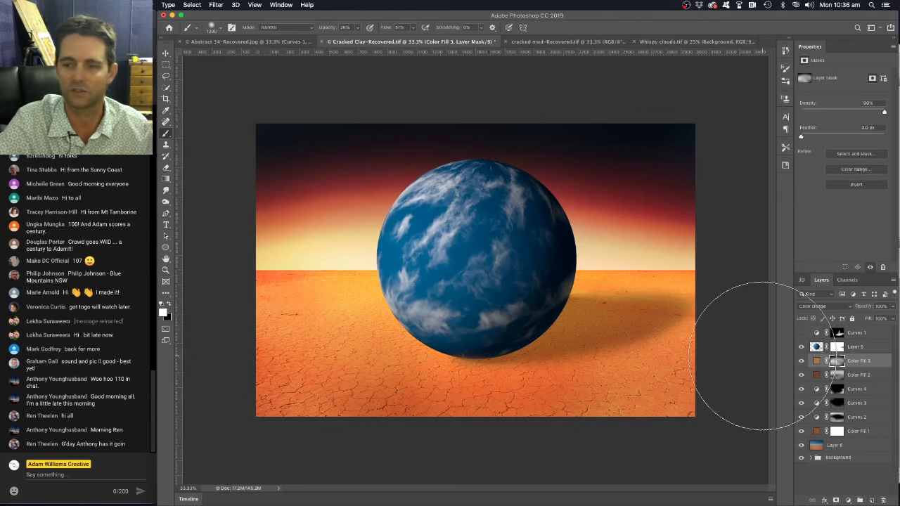
left_click(817, 347)
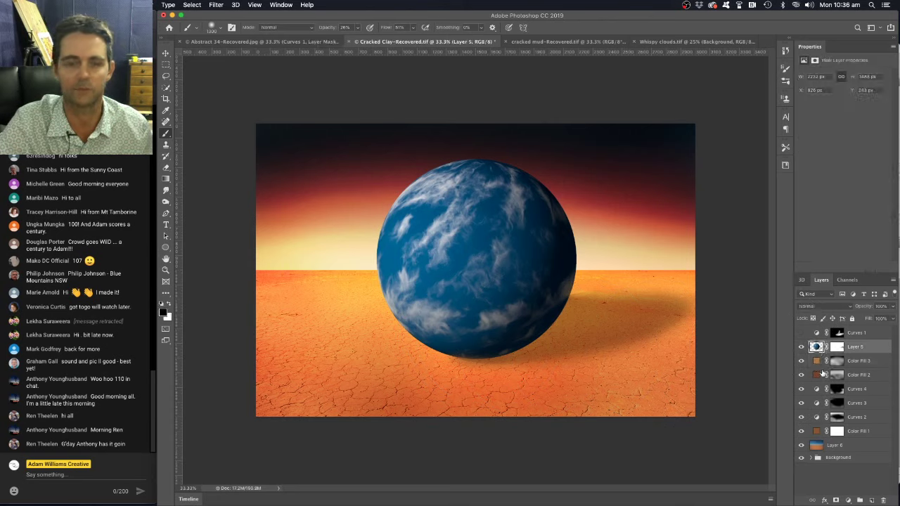
Step: Add a muted brown (#7f673c, hue 38) Solid Color fill above Layer 5, blended as Color Dodge
left_click(849, 501)
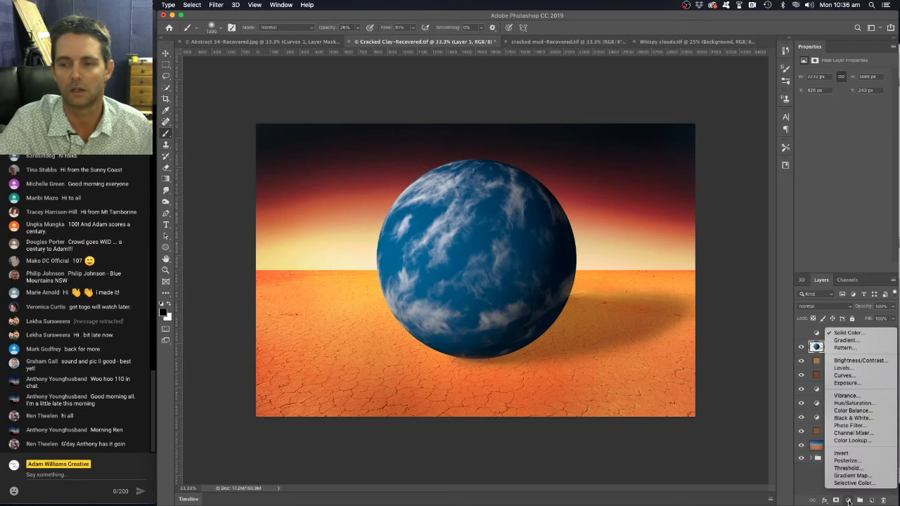
left_click(848, 333)
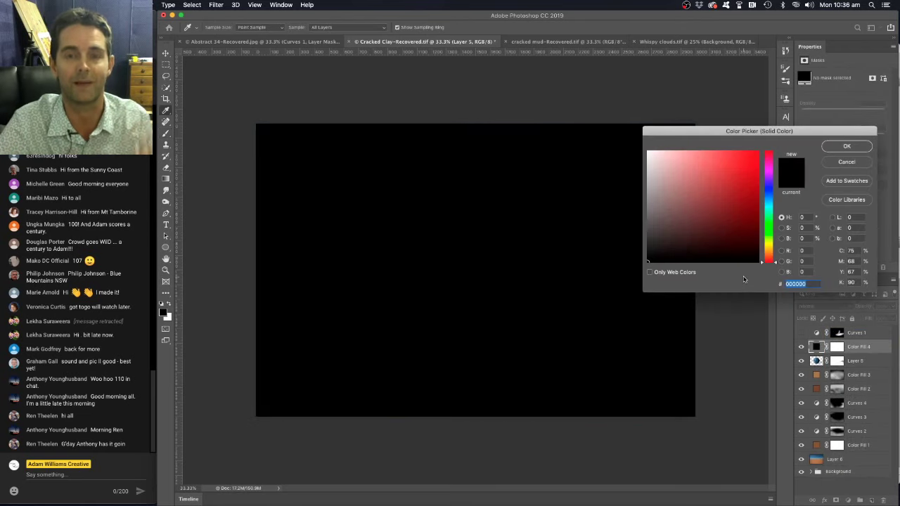
left_click(772, 252)
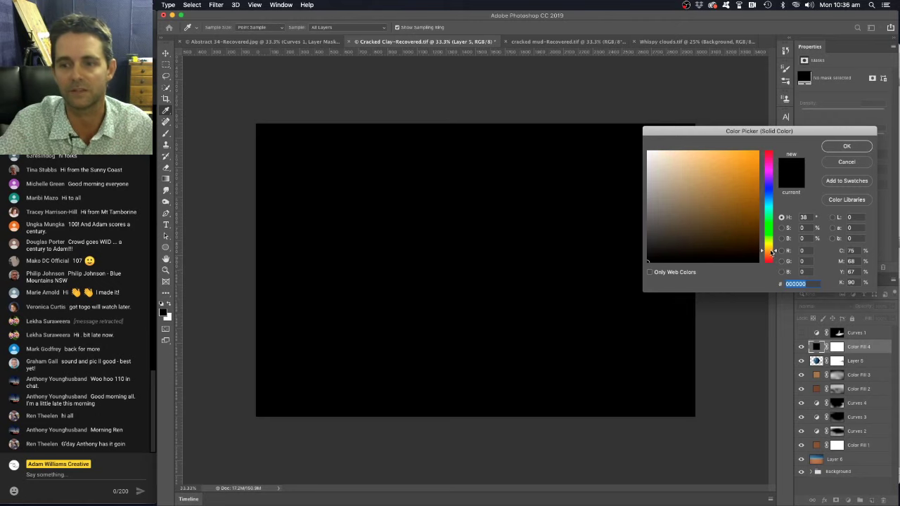
left_click(708, 203)
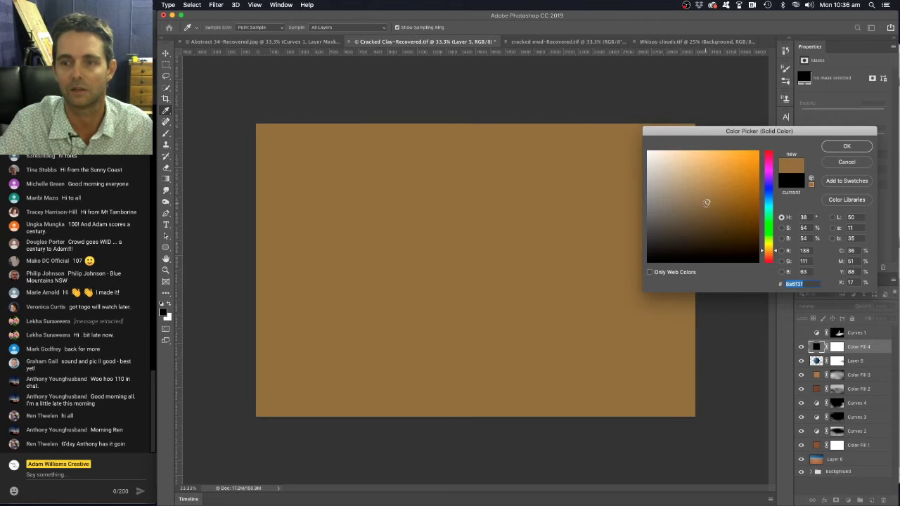
left_click_drag(707, 203, 707, 206)
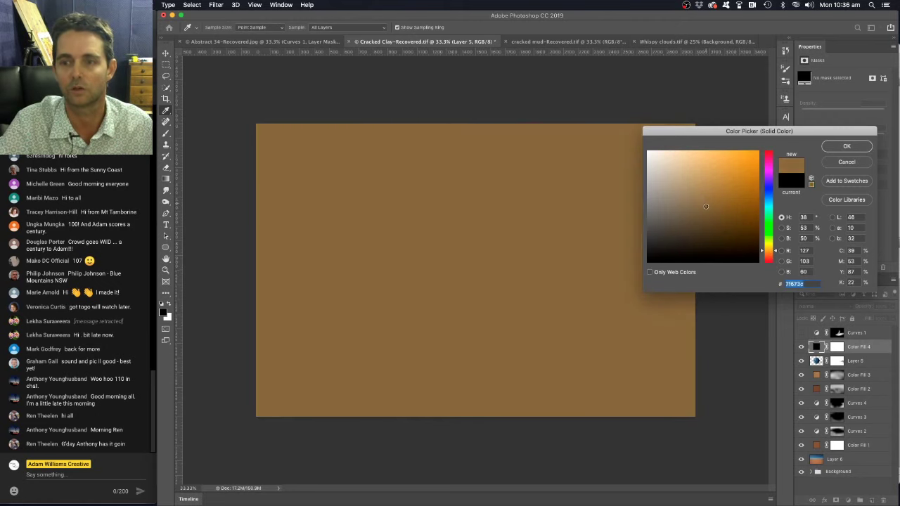
left_click(855, 147)
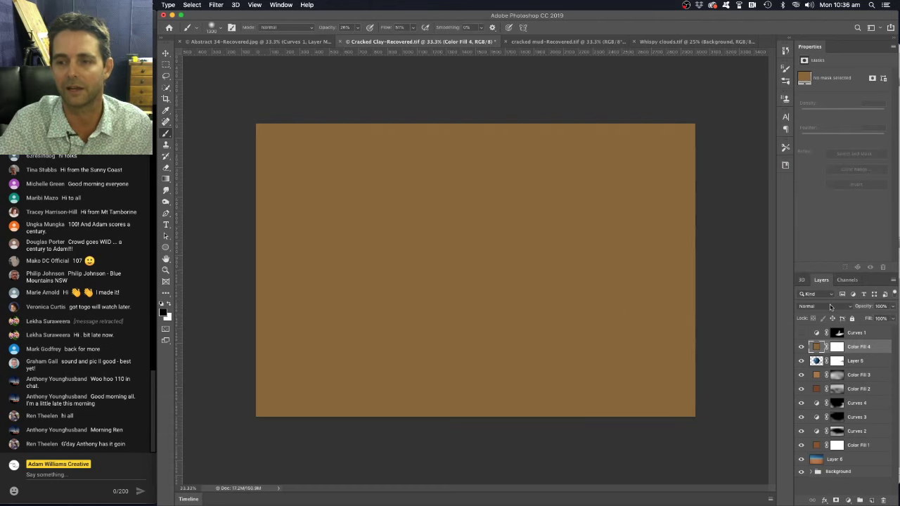
left_click(831, 308)
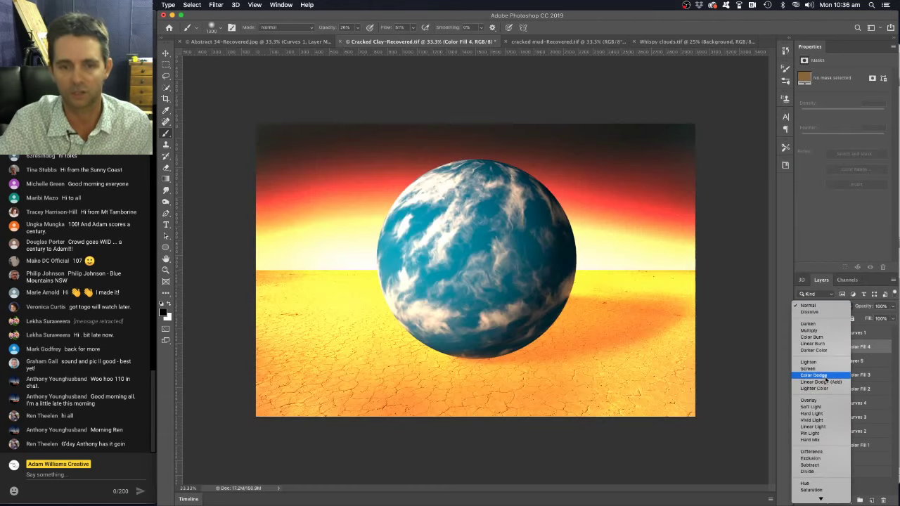
left_click(815, 375)
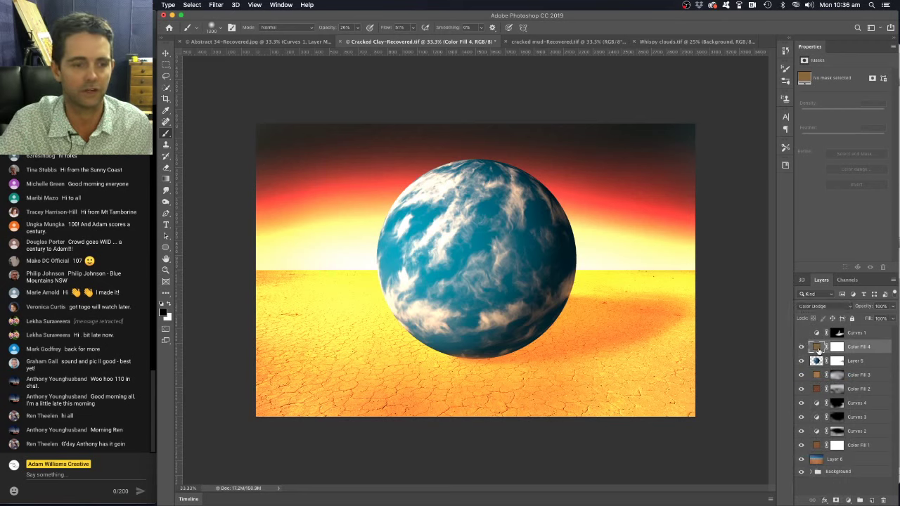
Step: Change Color Fill 4's colour to golden brown #7F5306 and select its mask
double_click(817, 347)
left_click_drag(721, 211, 719, 225)
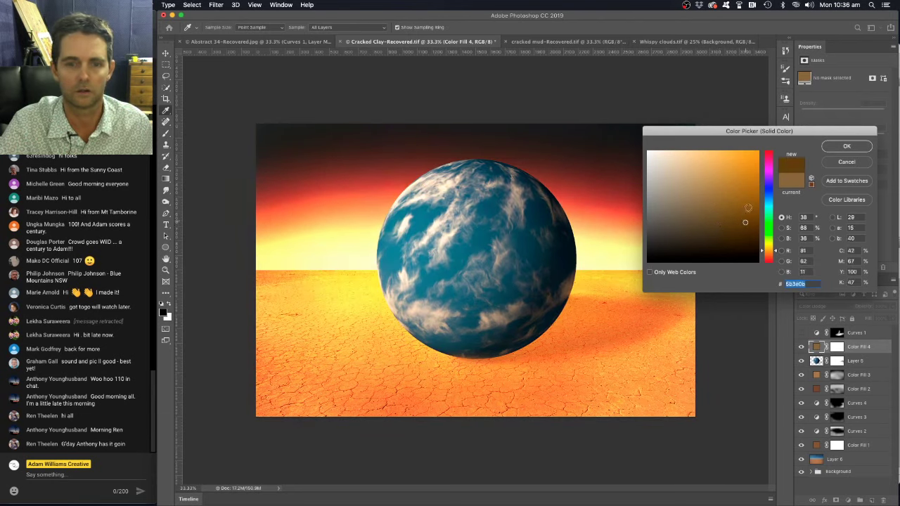
left_click(748, 206)
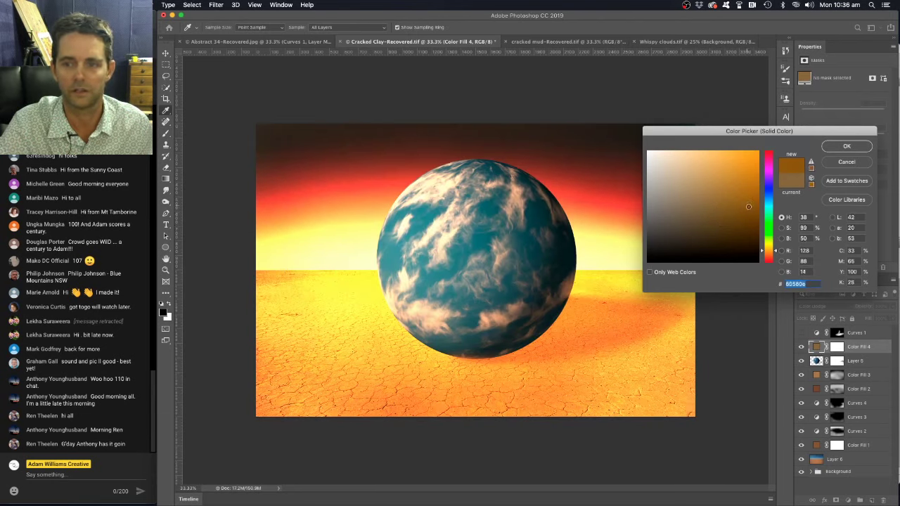
left_click_drag(748, 207, 750, 212)
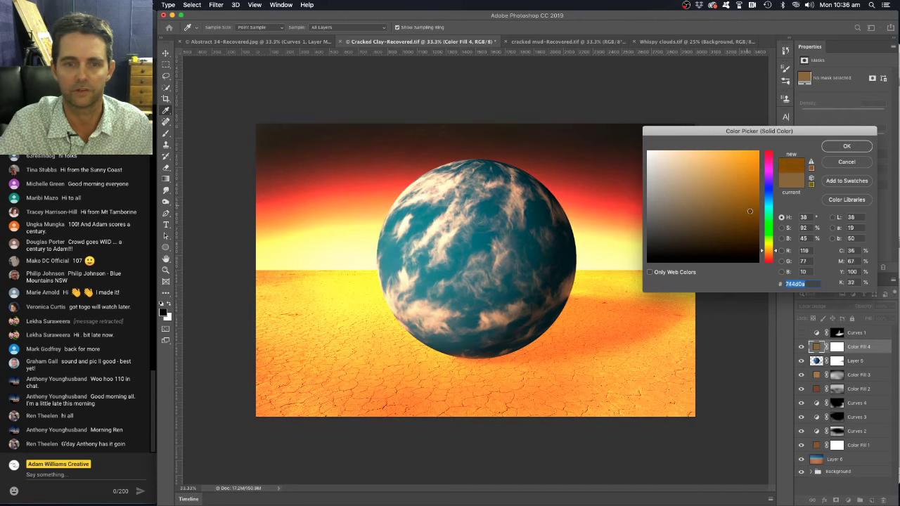
left_click(769, 260)
left_click_drag(772, 259, 772, 251)
left_click_drag(771, 256, 771, 260)
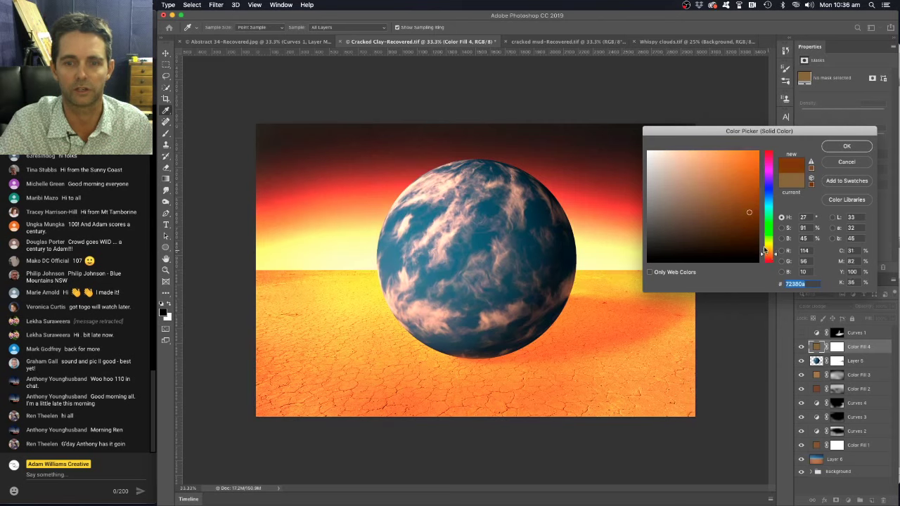
left_click_drag(751, 220, 756, 200)
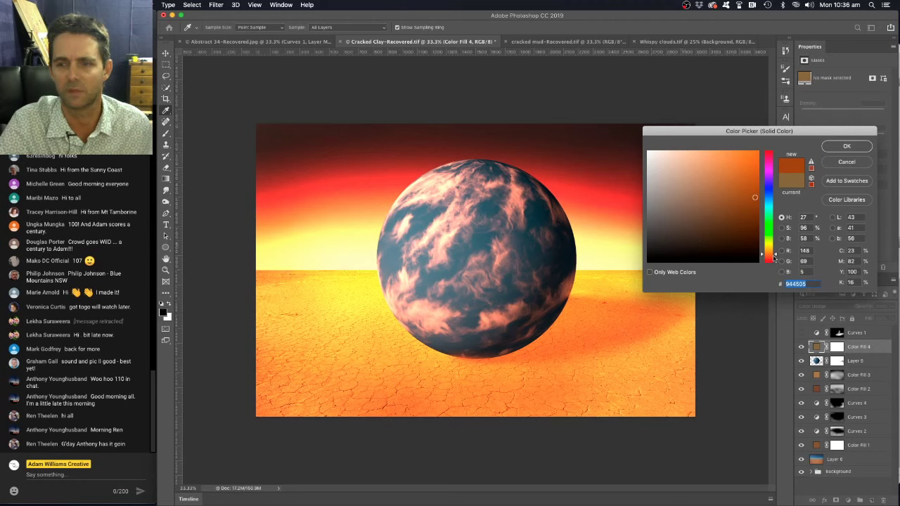
left_click_drag(774, 257, 773, 255)
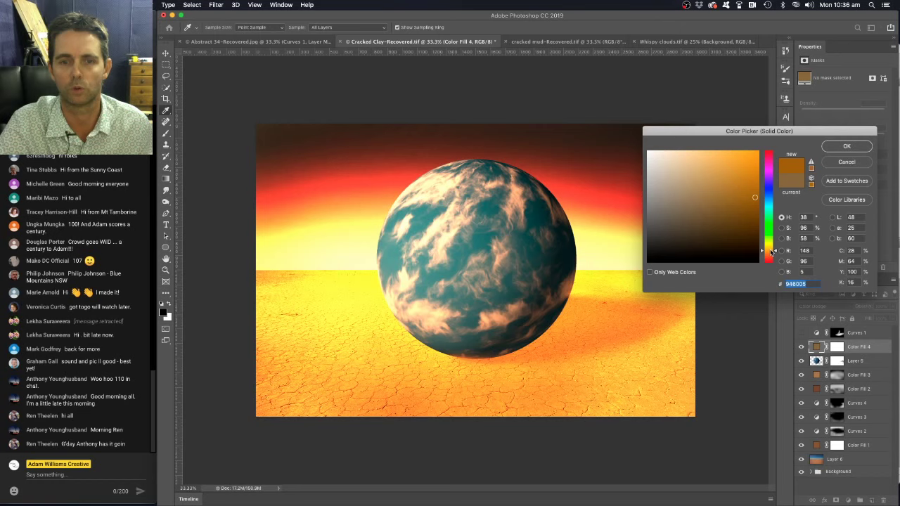
left_click(753, 206)
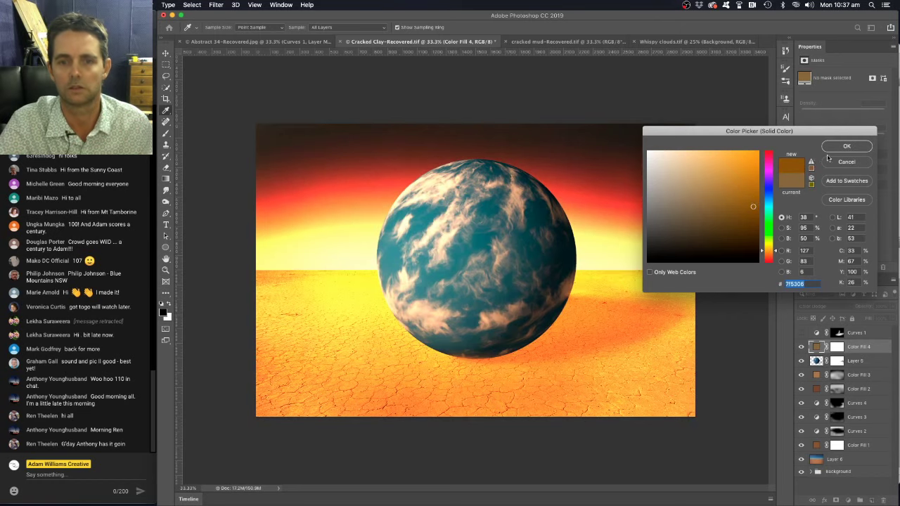
left_click(844, 146)
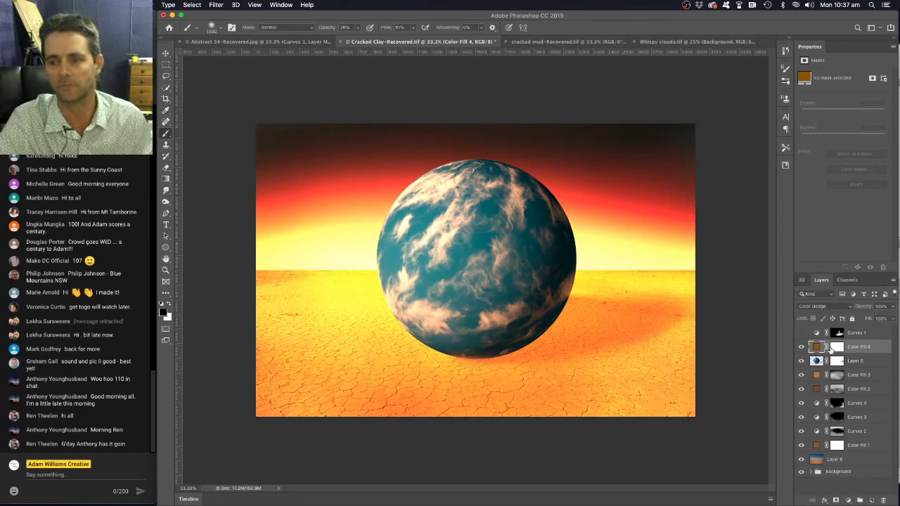
left_click(836, 348)
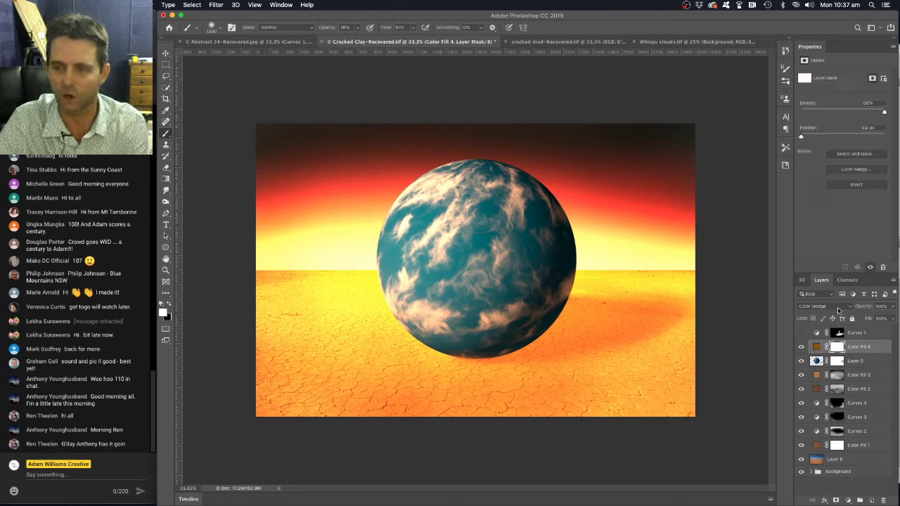
Step: Clip Color Fill 4 to Layer 5, invert its mask, and paint the glow onto the sphere
left_click(819, 353, "alt")
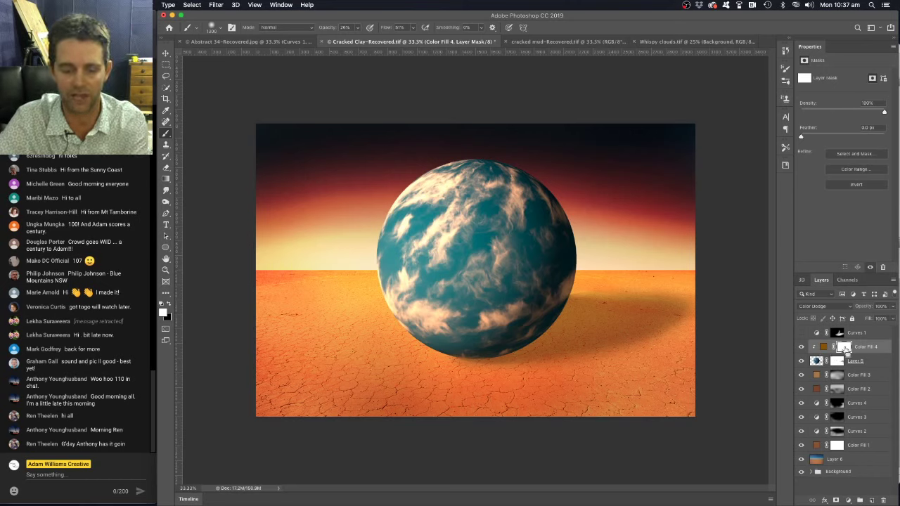
key("super+i")
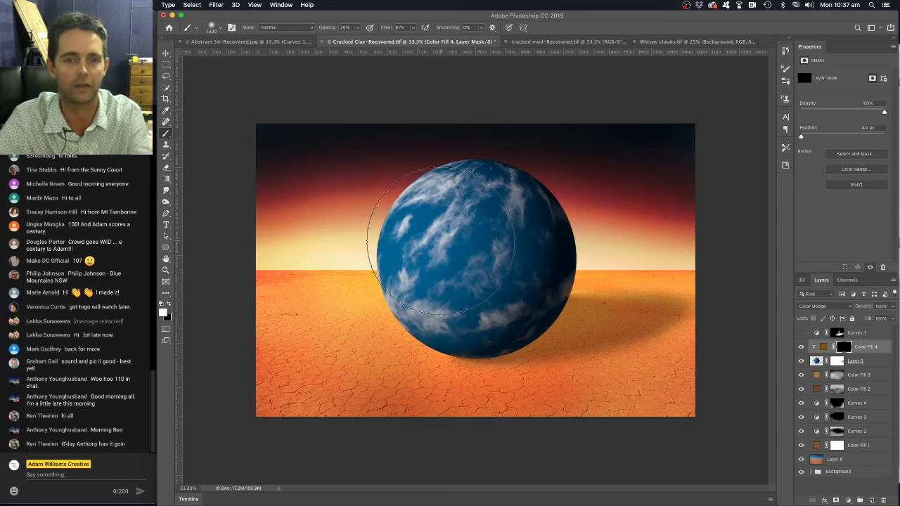
key("bracketleft")
key("bracketleft")
key("bracketleft")
key("bracketleft")
key("bracketleft")
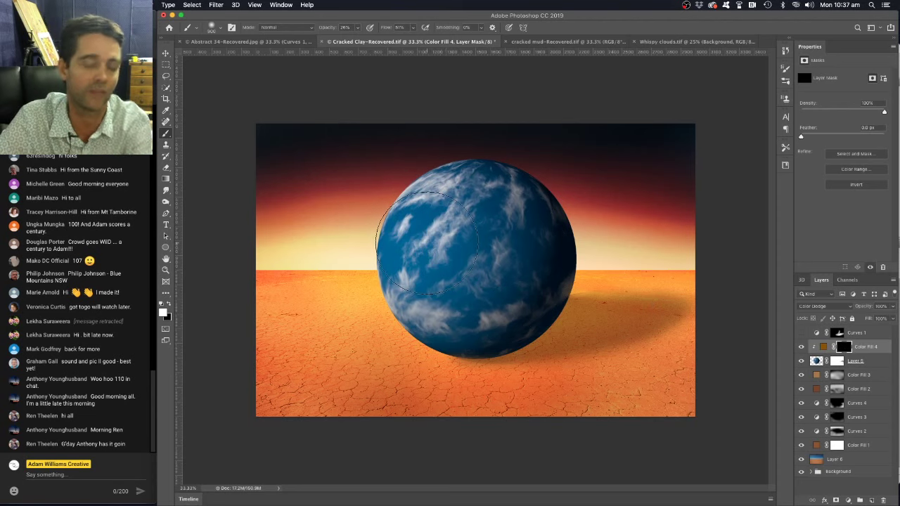
mouse_move(432, 171)
left_mouse_down()
mouse_move(372, 251)
mouse_move(408, 320)
mouse_move(495, 178)
left_mouse_up()
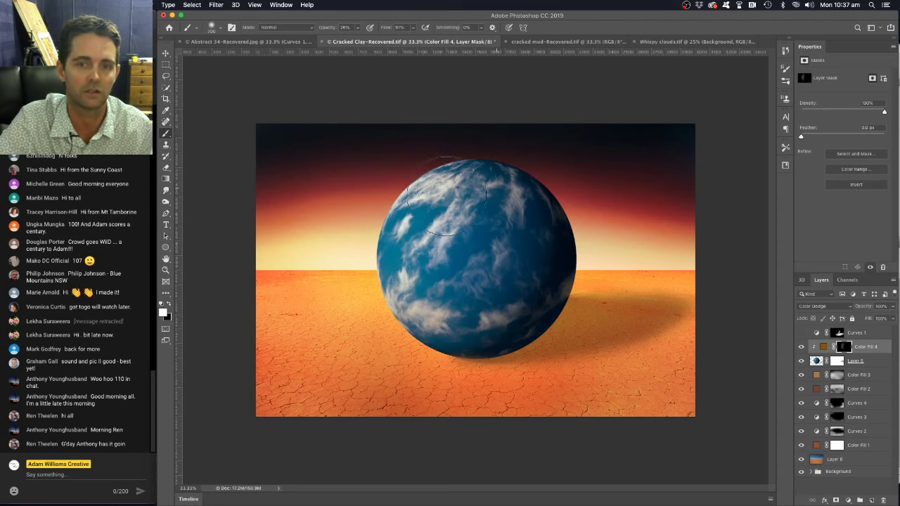
mouse_move(446, 197)
left_mouse_down()
mouse_move(429, 293)
mouse_move(460, 220)
mouse_move(386, 245)
mouse_move(442, 303)
mouse_move(424, 302)
mouse_move(548, 181)
mouse_move(478, 178)
mouse_move(520, 177)
mouse_move(461, 158)
mouse_move(411, 266)
mouse_move(481, 318)
mouse_move(413, 273)
mouse_move(505, 324)
mouse_move(384, 261)
mouse_move(406, 263)
mouse_move(541, 192)
mouse_move(492, 219)
mouse_move(529, 198)
mouse_move(455, 197)
mouse_move(478, 320)
mouse_move(358, 226)
mouse_move(424, 277)
mouse_move(453, 214)
mouse_move(512, 199)
mouse_move(399, 225)
mouse_move(496, 338)
mouse_move(384, 220)
mouse_move(592, 237)
mouse_move(477, 172)
mouse_move(446, 324)
left_mouse_up()
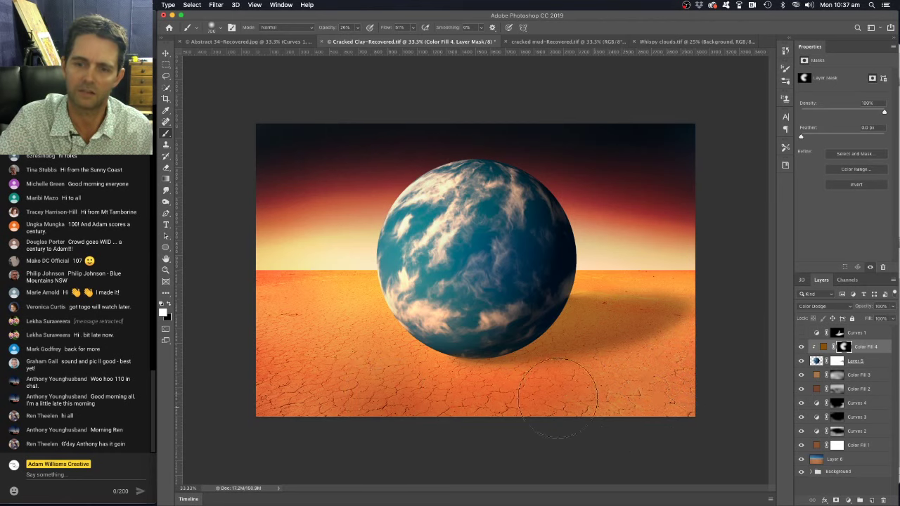
Step: Add a Curves layer with its top-right point lowered to darken, and invert its mask
left_click(851, 502)
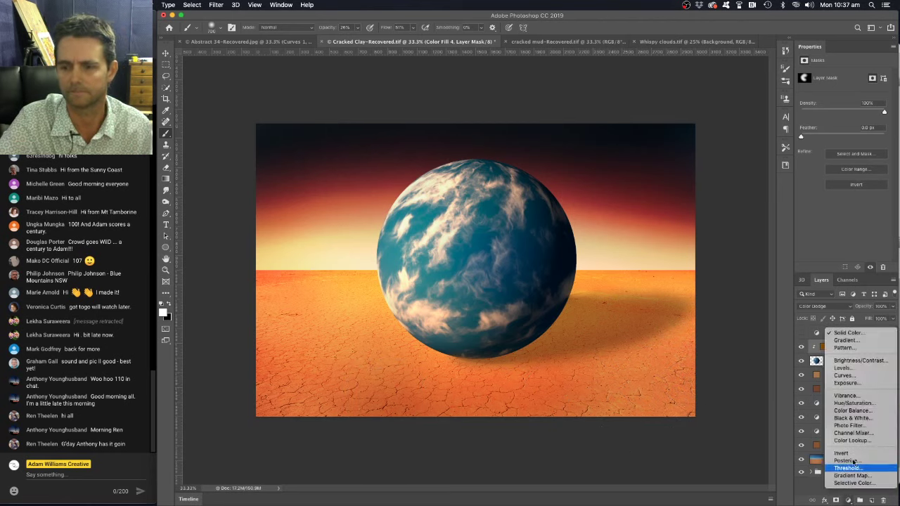
left_click(849, 380)
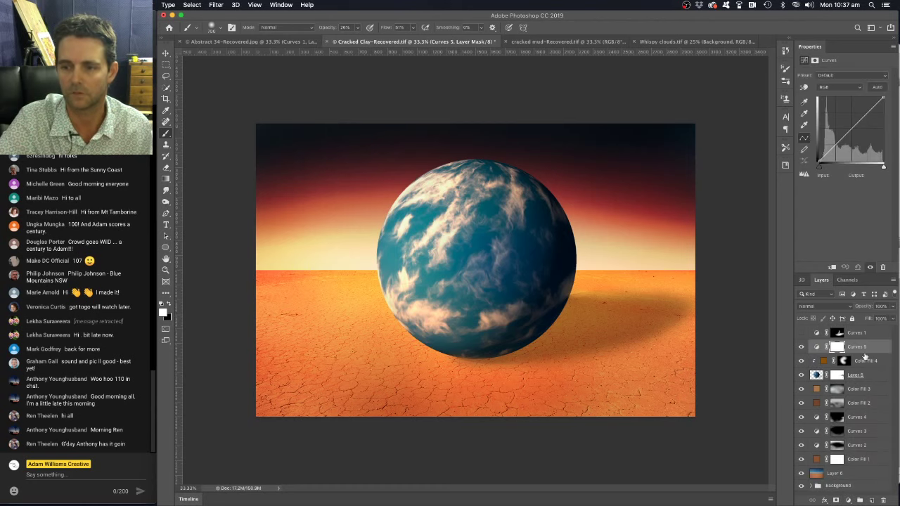
left_click_drag(883, 99, 883, 121)
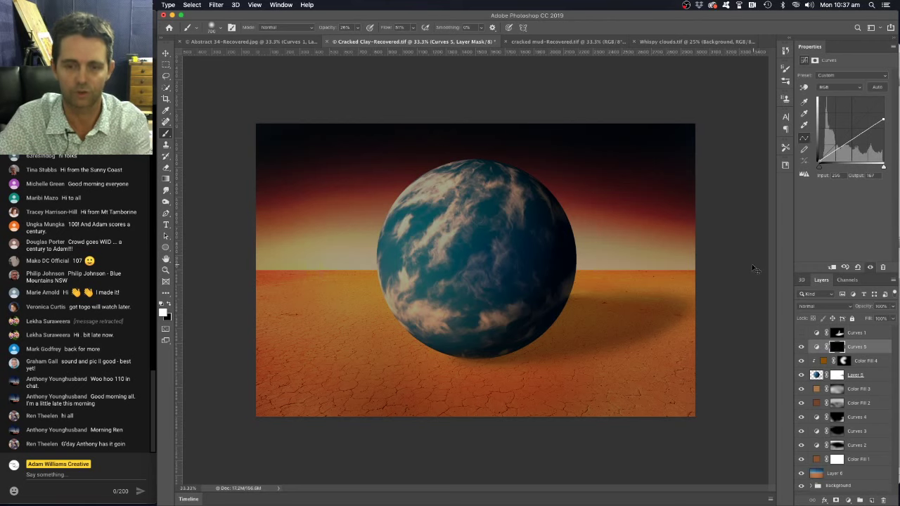
key("ctrl+i")
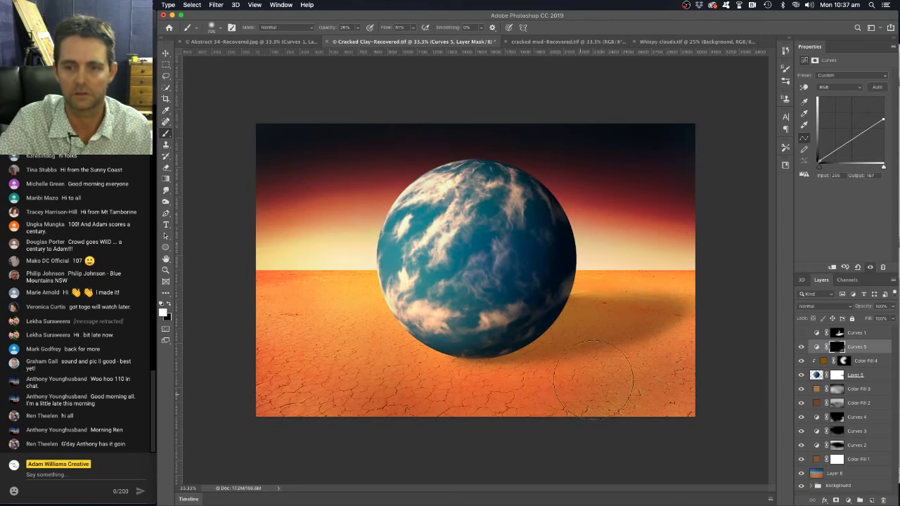
key("bracketleft")
key("bracketleft")
key("bracketleft")
key("bracketleft")
key("bracketleft")
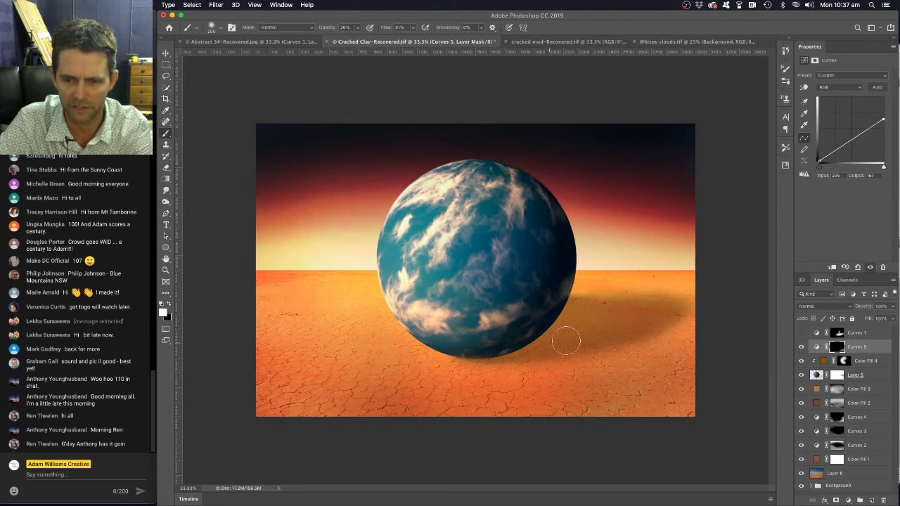
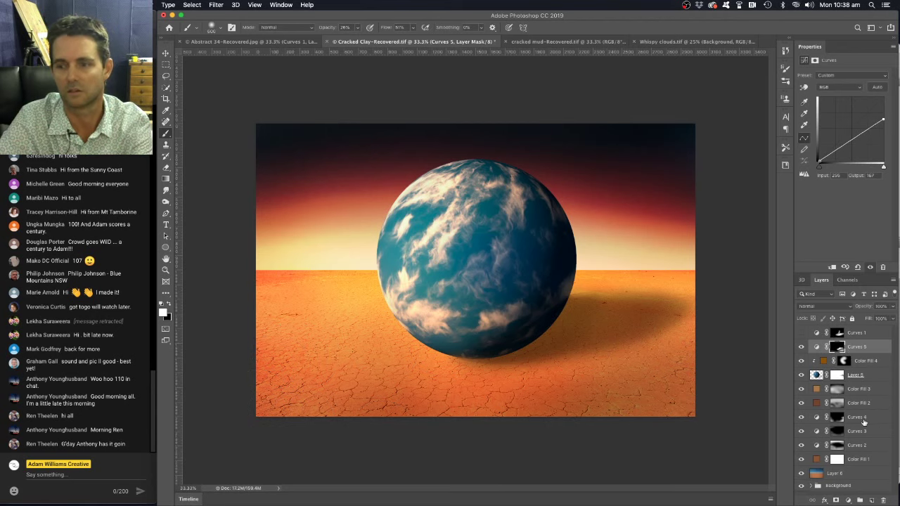
Step: Add a Curves adjustment with the top point dragged down, and invert its mask to hide the darkening
left_click(850, 500)
left_click(854, 377)
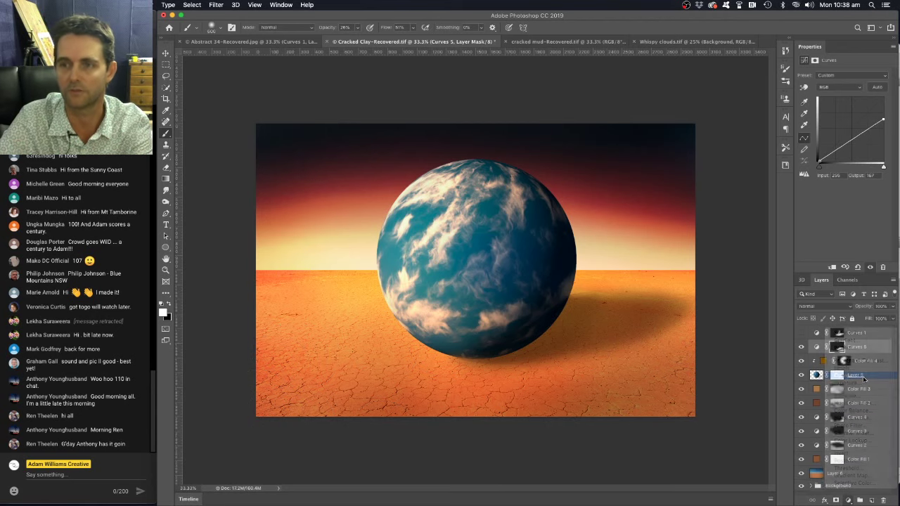
left_click_drag(888, 101, 885, 138)
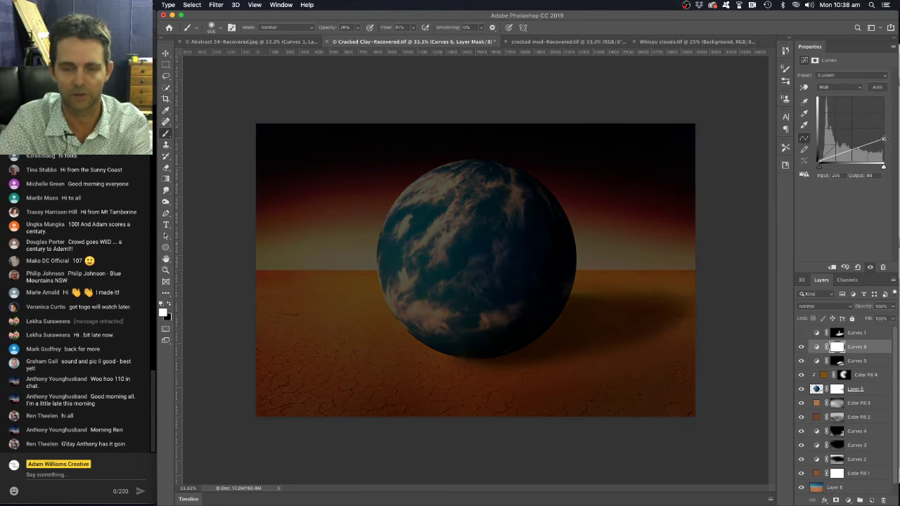
key("super+i")
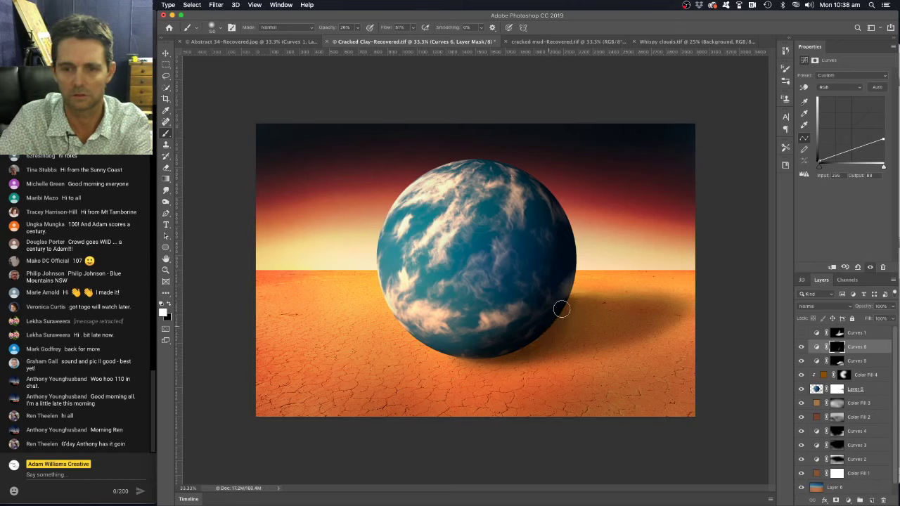
Step: With a larger brush, paint the shadow into the mask under the planet and toward the right edge
key("bracketright")
key("bracketright")
key("bracketright")
key("bracketright")
key("bracketright")
key("bracketright")
key("bracketright")
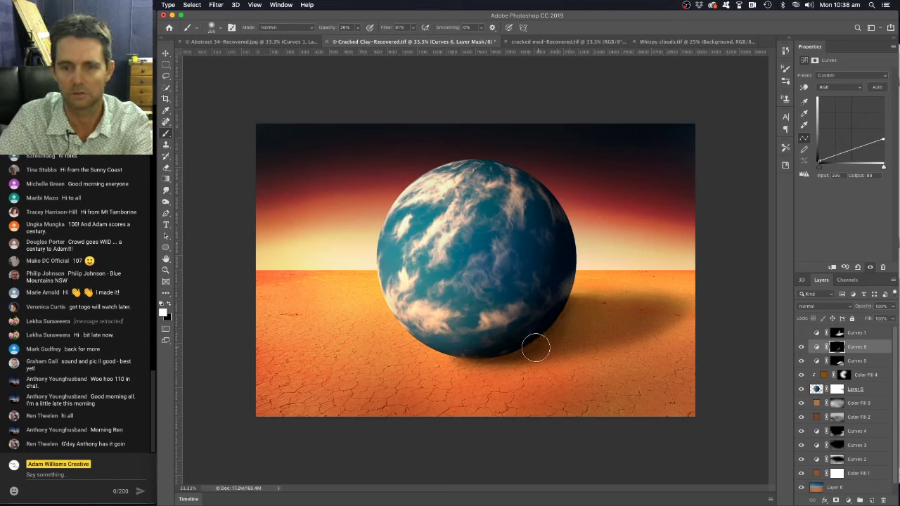
key("bracketright")
key("bracketright")
key("bracketright")
key("bracketright")
mouse_move(536, 348)
left_mouse_down()
mouse_move(608, 340)
mouse_move(573, 334)
mouse_move(602, 316)
mouse_move(570, 318)
mouse_move(600, 316)
mouse_move(572, 310)
mouse_move(612, 308)
mouse_move(569, 308)
mouse_move(676, 307)
mouse_move(547, 358)
mouse_move(516, 357)
mouse_move(626, 319)
left_mouse_up()
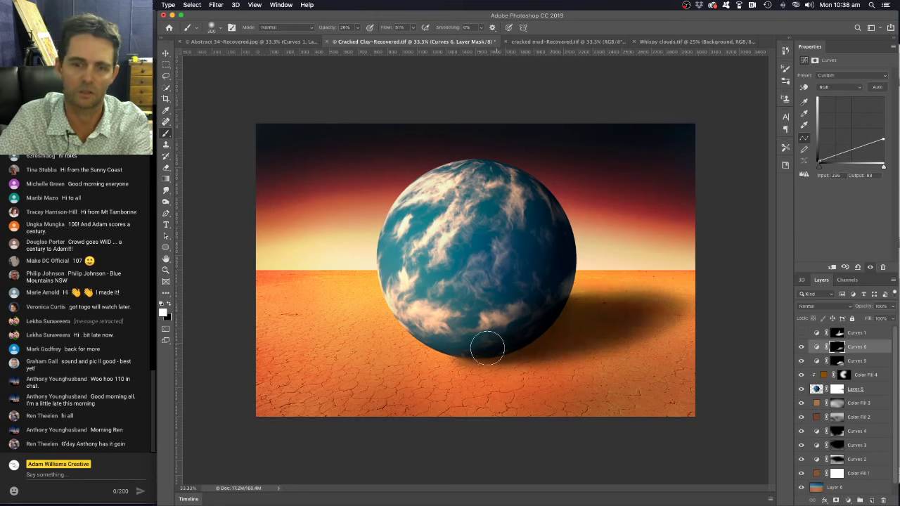
mouse_move(488, 347)
left_mouse_down()
mouse_move(522, 308)
mouse_move(470, 317)
mouse_move(469, 328)
mouse_move(510, 293)
mouse_move(456, 305)
mouse_move(524, 234)
mouse_move(452, 328)
mouse_move(572, 346)
mouse_move(586, 336)
left_mouse_up()
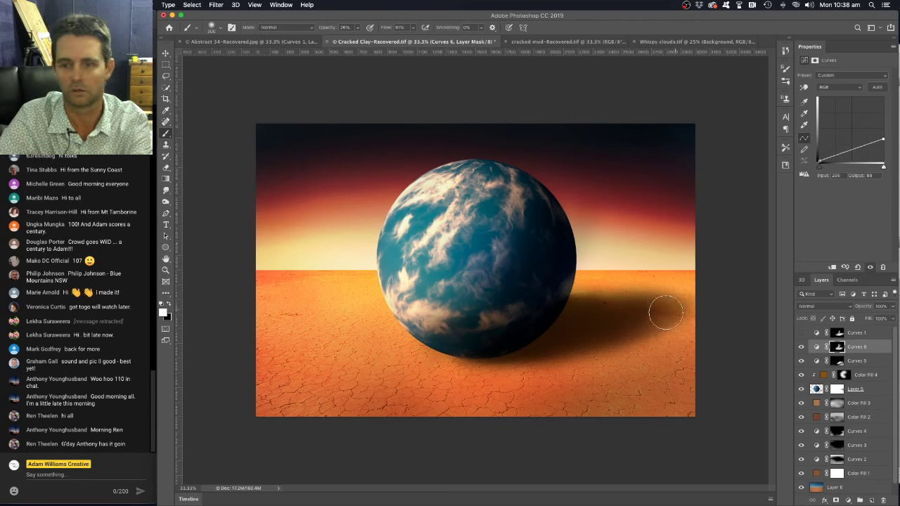
left_click_drag(666, 313, 761, 326)
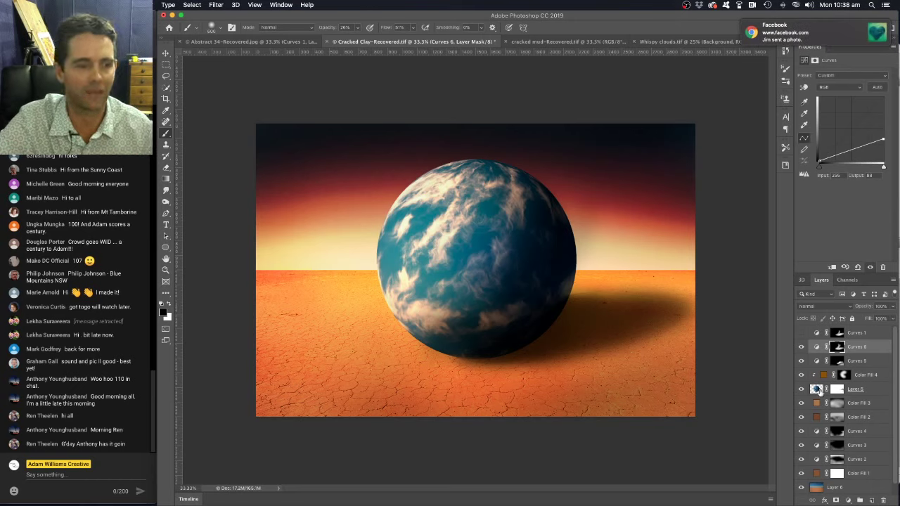
Step: Add a Hue/Saturation adjustment layer above Color Fill 3
left_click(842, 405)
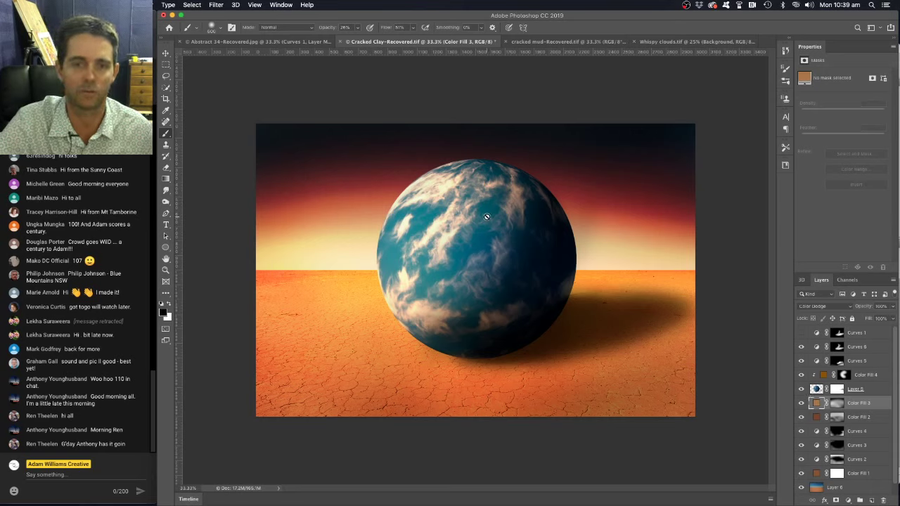
left_click(849, 500)
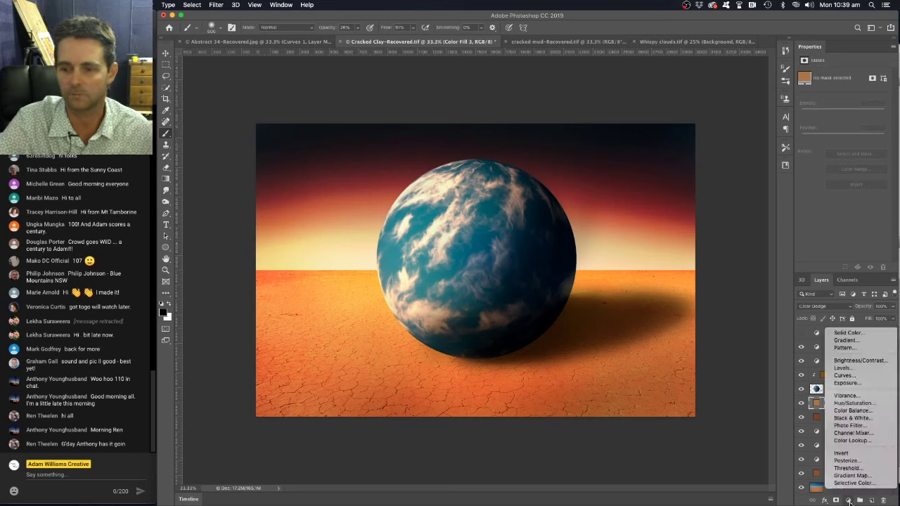
left_click(862, 405)
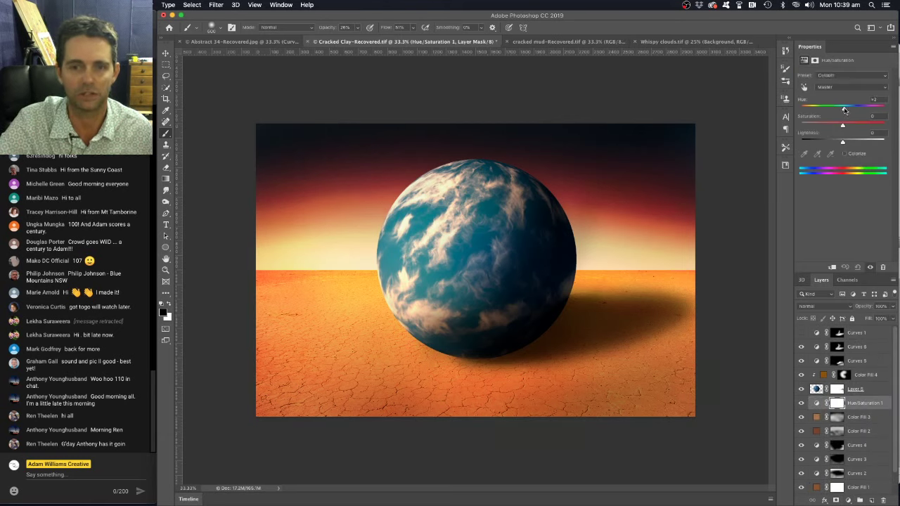
Step: Preview Hue slider shifts across the desert, then invert the mask to hide the effect
left_click_drag(845, 110, 810, 110)
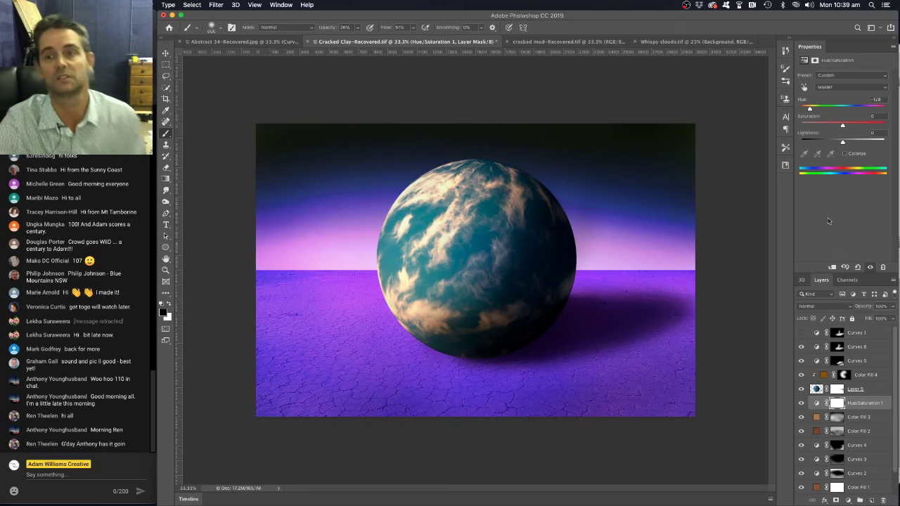
left_click_drag(810, 111, 844, 107)
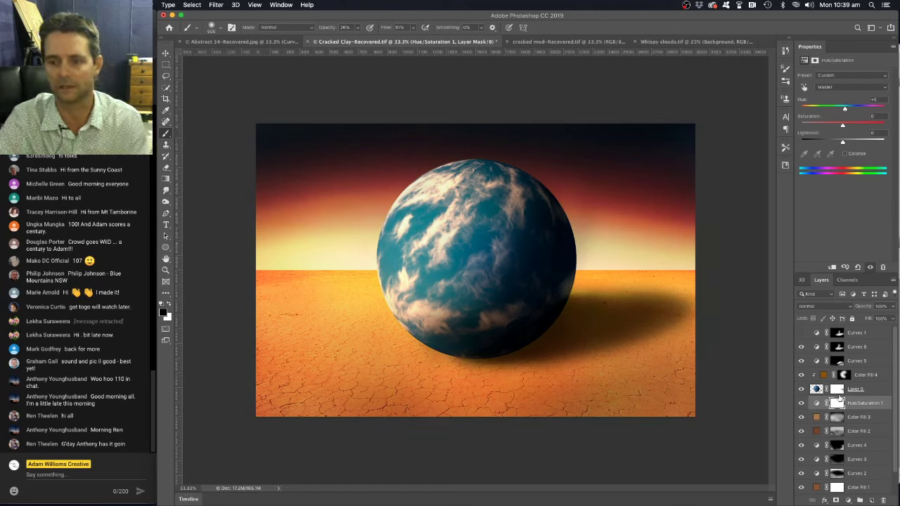
key("super+i")
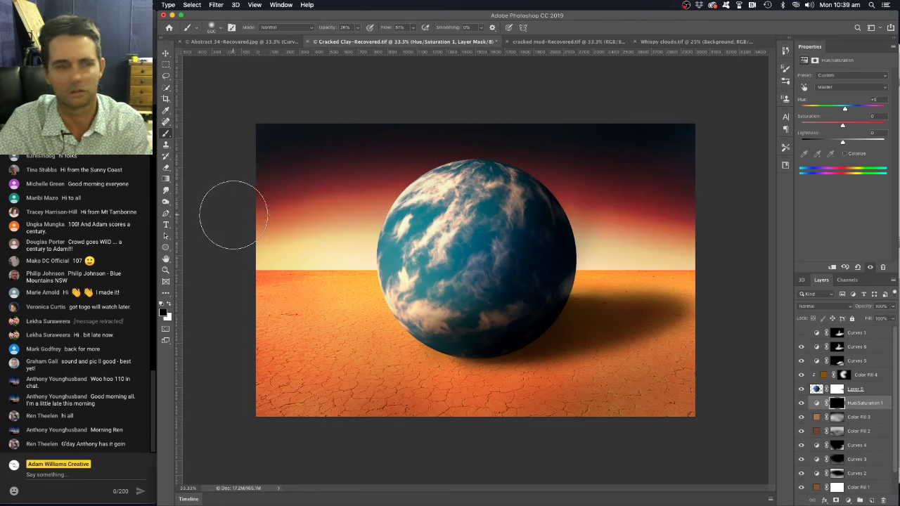
Step: Set white as the painting colour and raise the Hue shift to about +18
key("x")
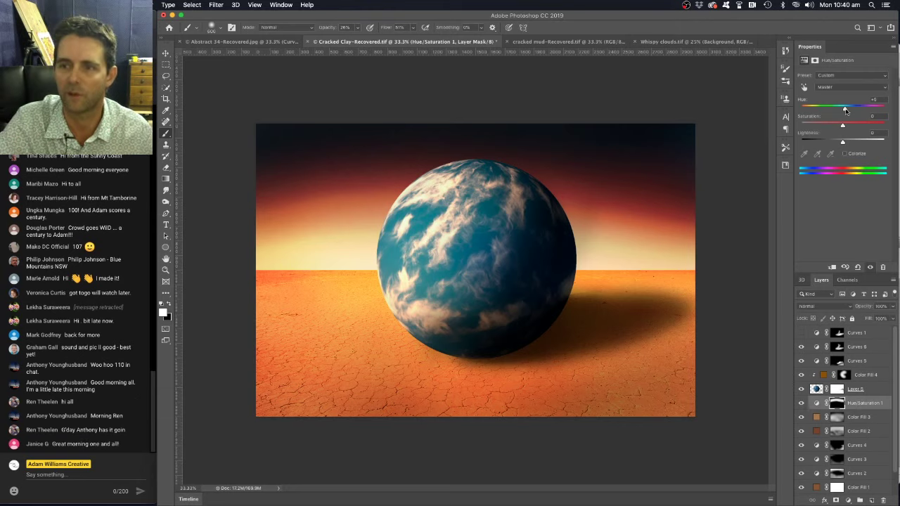
left_click_drag(845, 109, 851, 111)
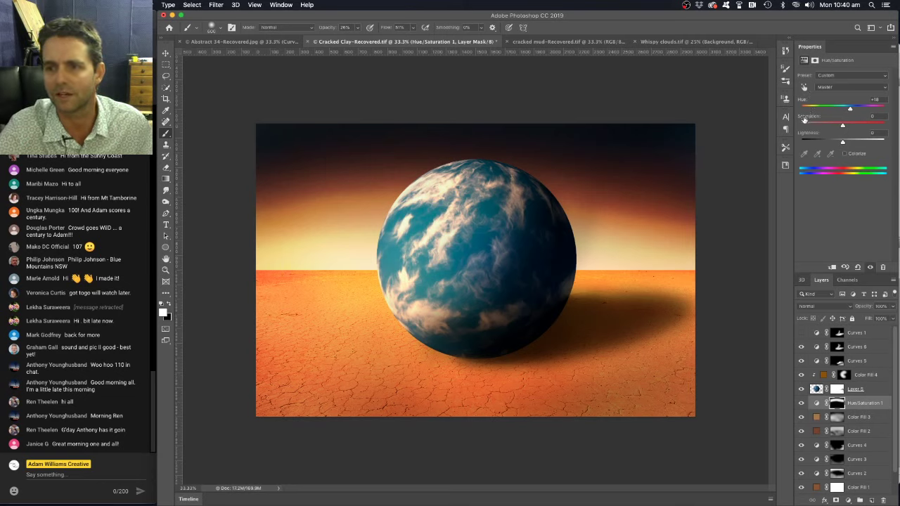
Step: Show the Color panel and sample a dark tone from the image
left_click(281, 4)
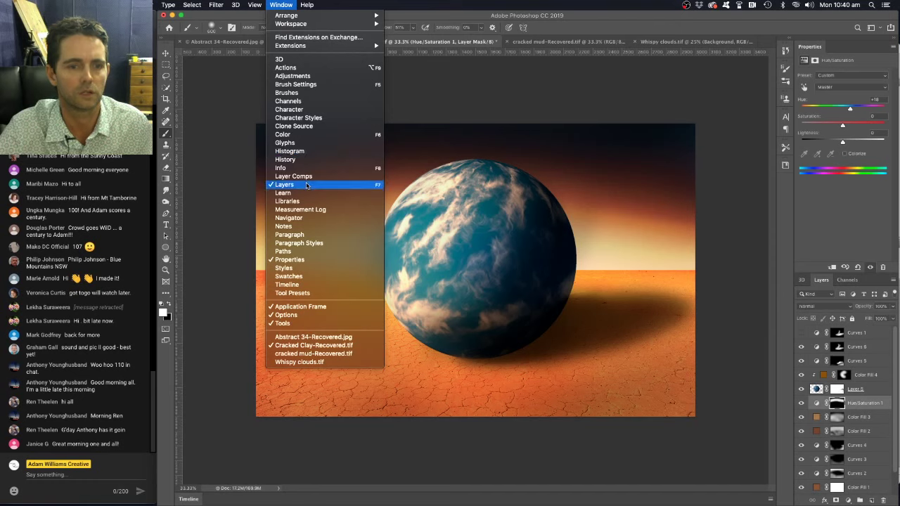
left_click(295, 134)
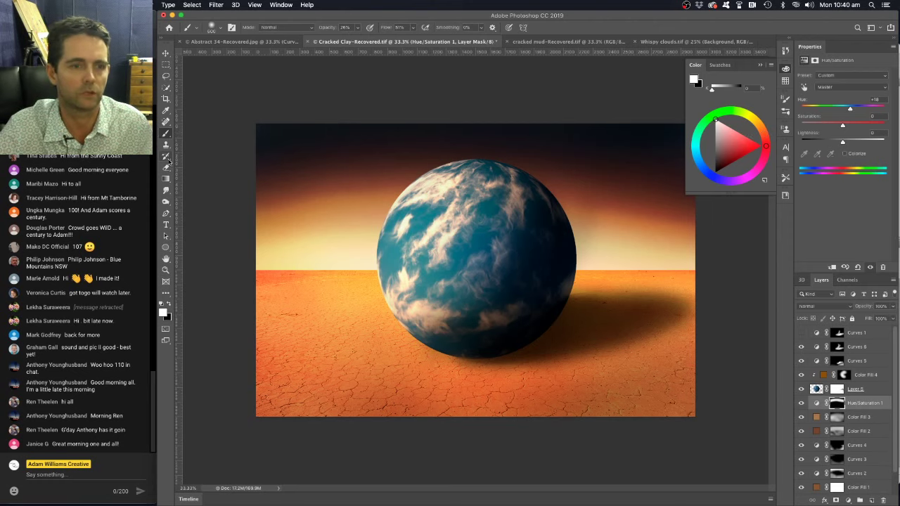
left_click(167, 111)
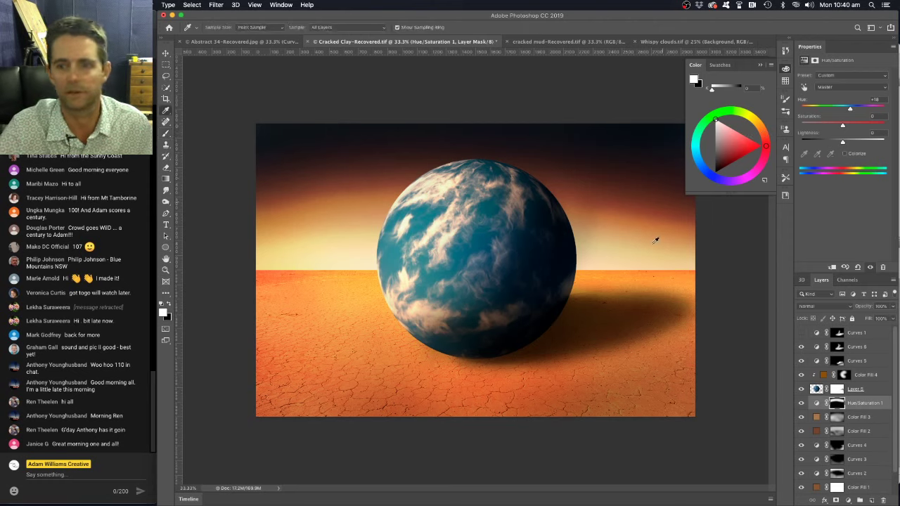
left_click(664, 285)
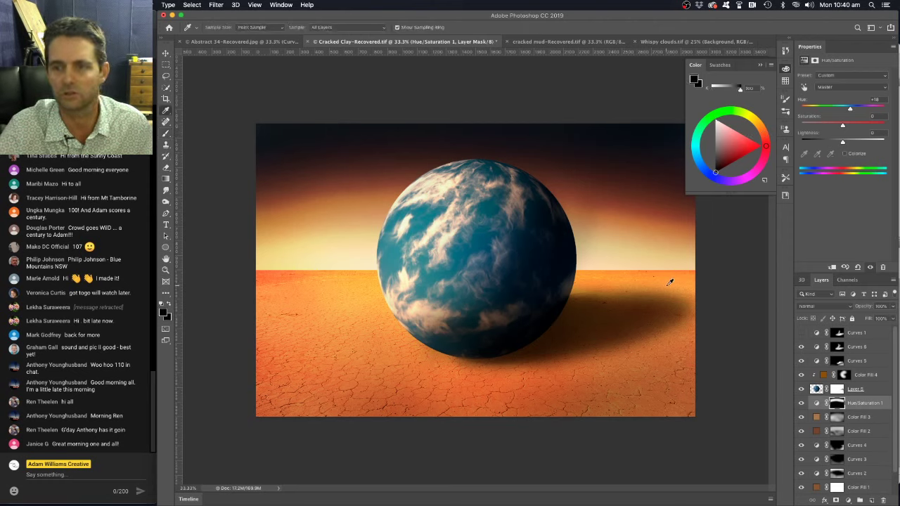
Step: Toggle Curves 1 to compare the shadow, then delete it
left_click(864, 335)
left_click(801, 333)
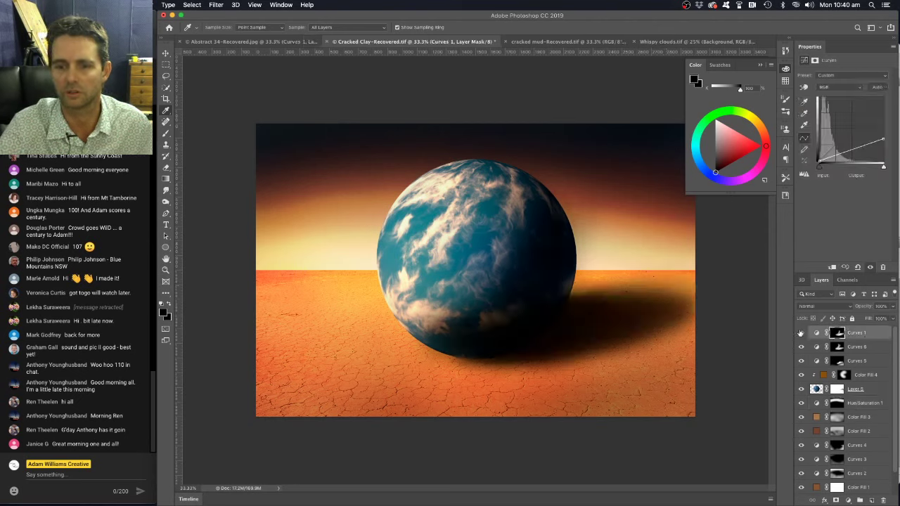
left_click(801, 333)
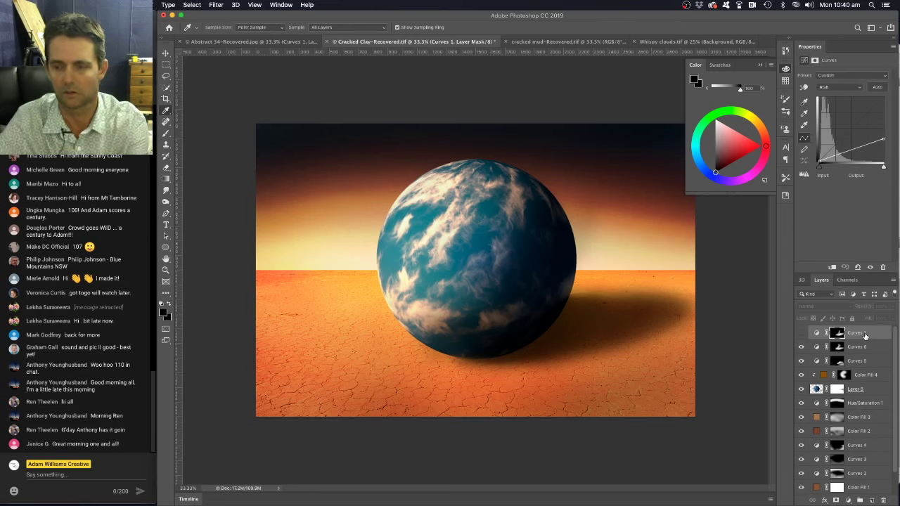
key("BackSpace")
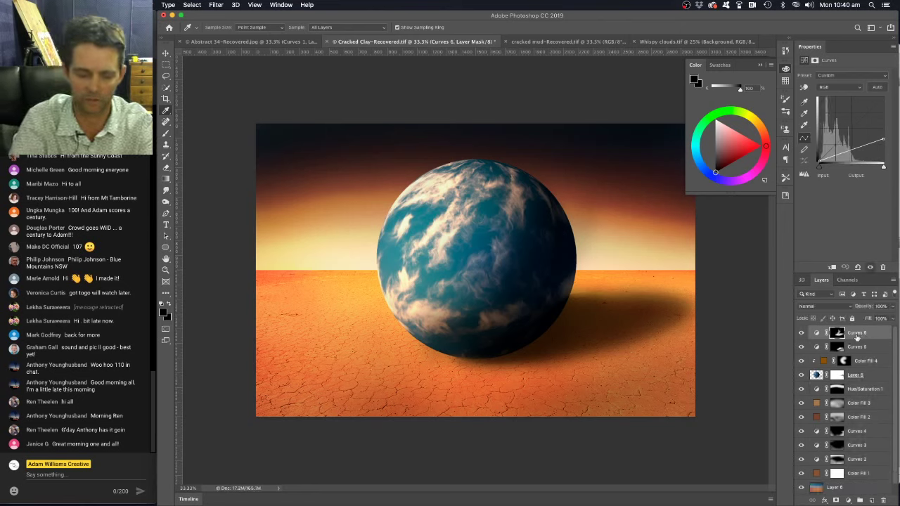
Step: Stamp all visible layers into Layer 7, sample desert and planet colours, then close the Color panel
key("super+alt+shift+e")
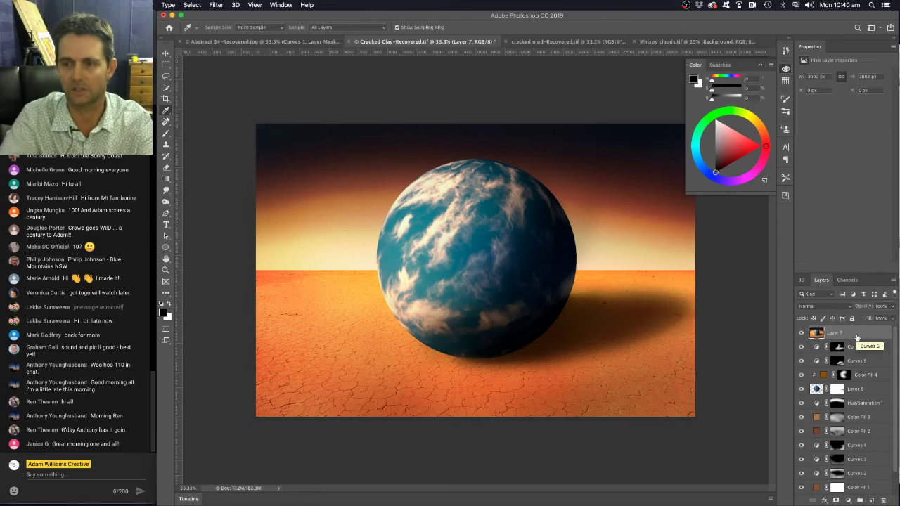
left_click(680, 277)
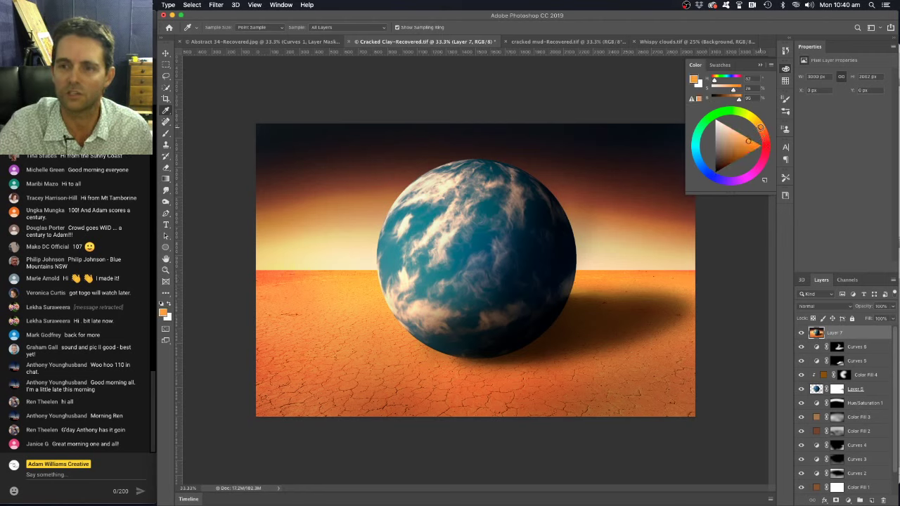
left_click(620, 380)
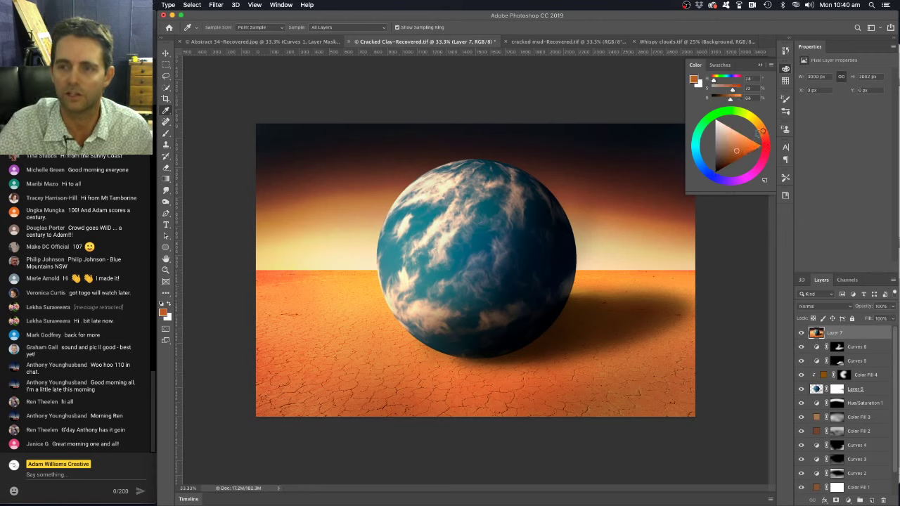
left_click(422, 222)
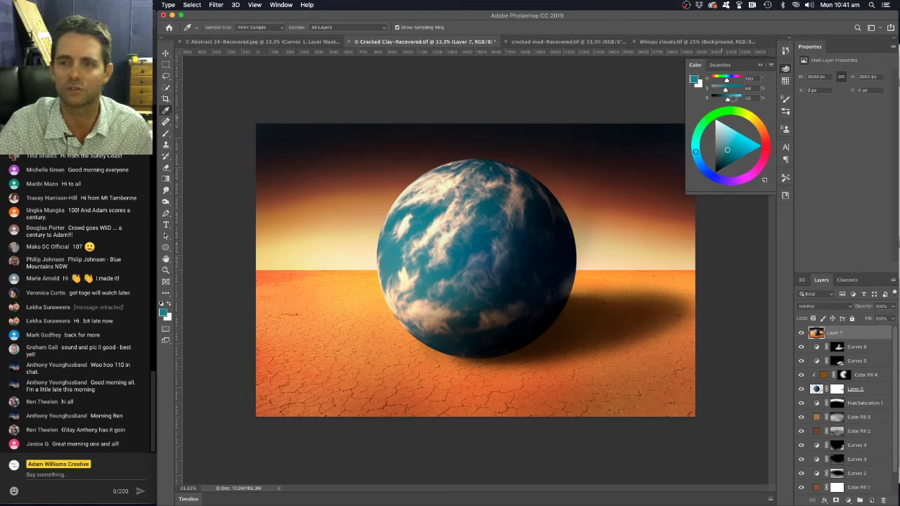
left_click(760, 66)
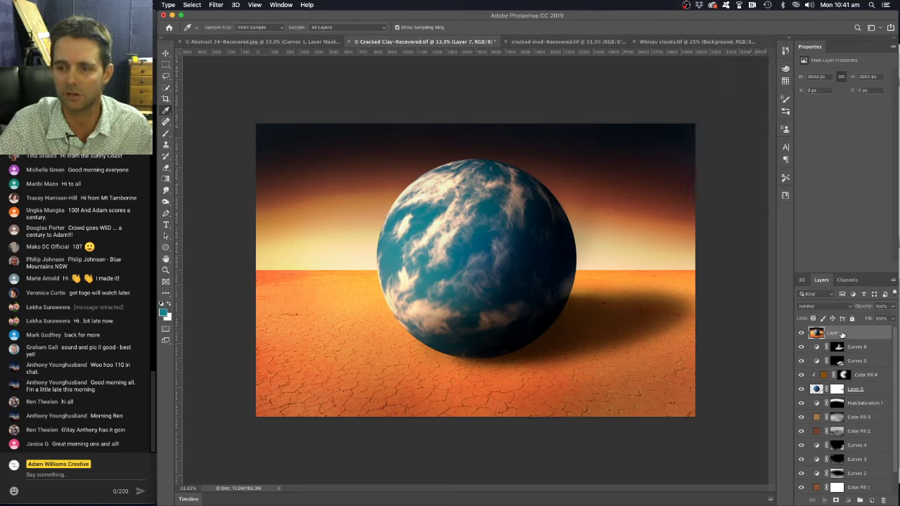
left_click_drag(842, 331, 837, 361)
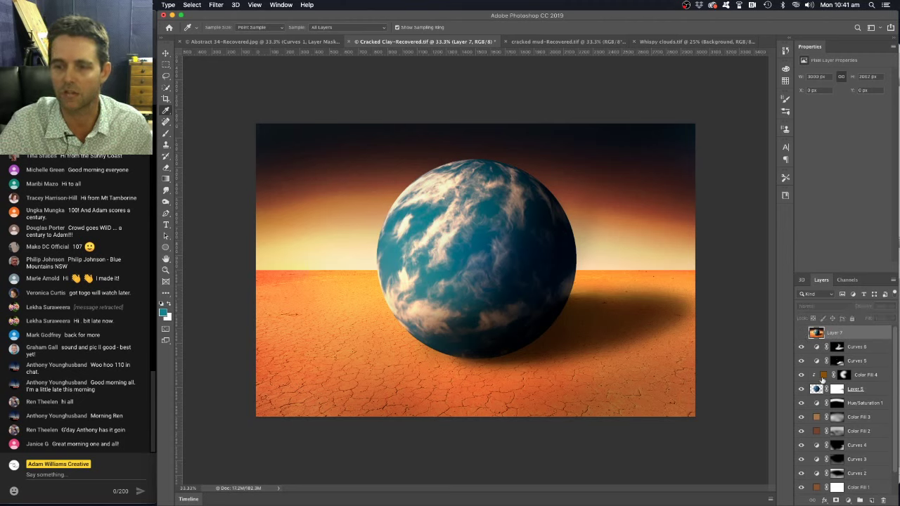
Step: Add Hue/Saturation 2 above planet Layer 5, nudging hue and saturation slightly higher
left_click(817, 390)
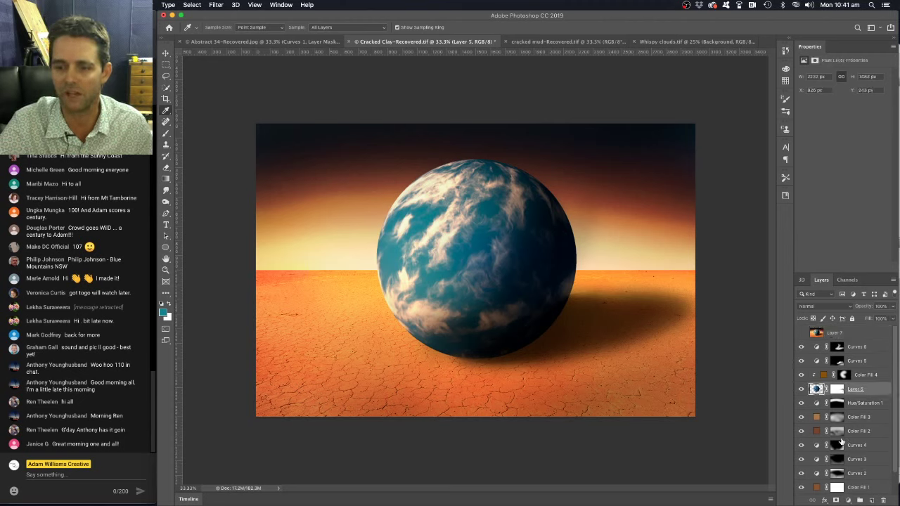
left_click(848, 500)
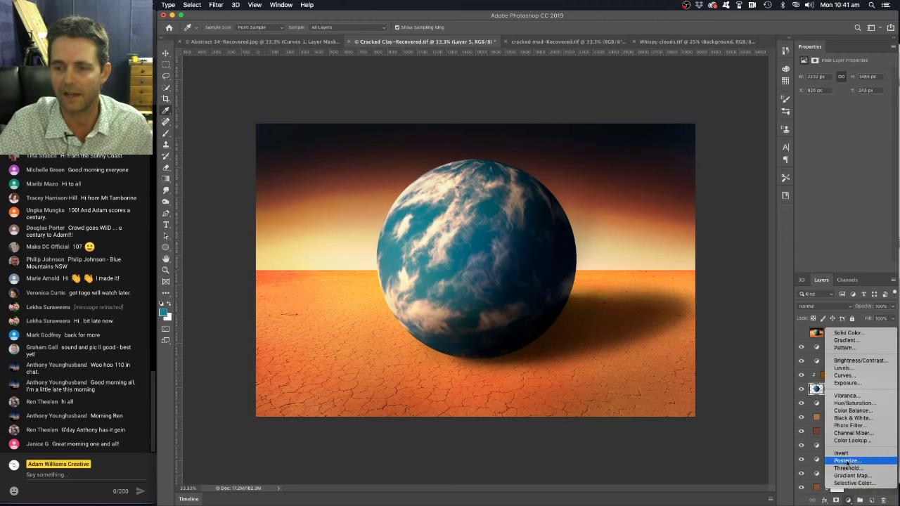
left_click(853, 405)
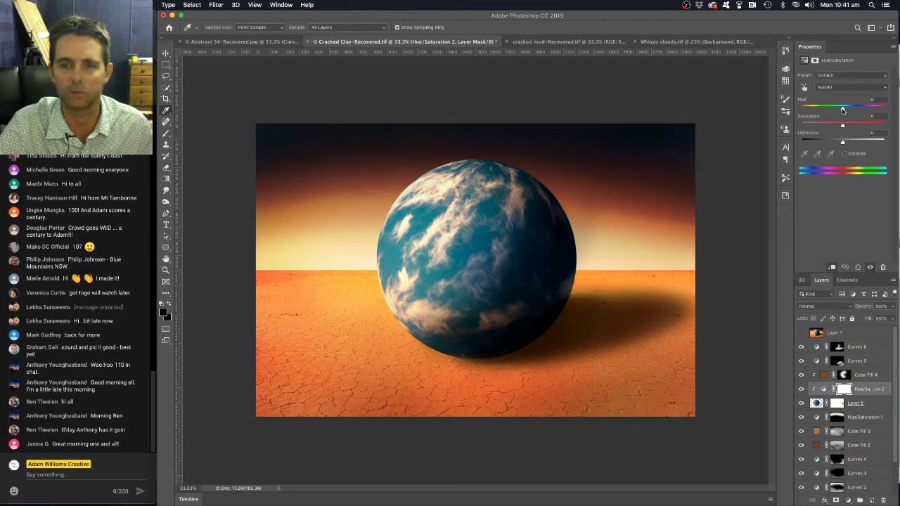
left_click_drag(843, 110, 846, 111)
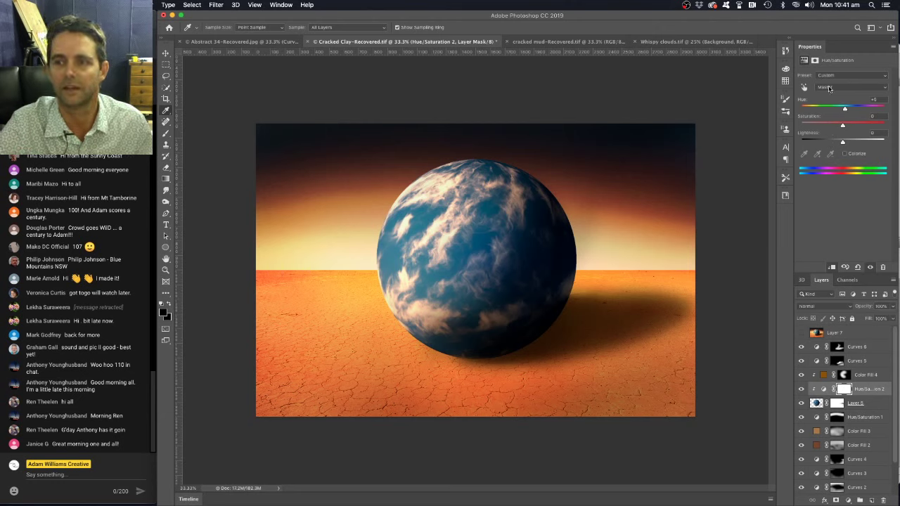
left_click_drag(845, 126, 848, 126)
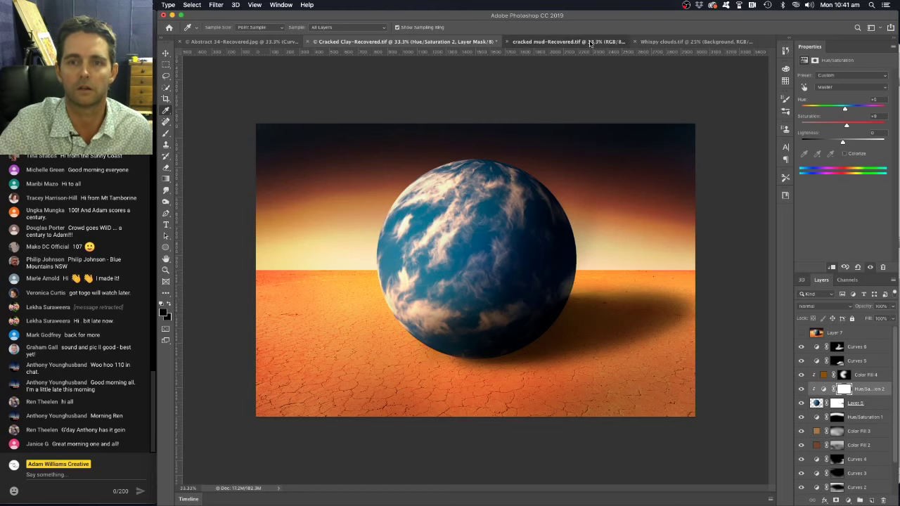
left_click(563, 43)
left_click(452, 42)
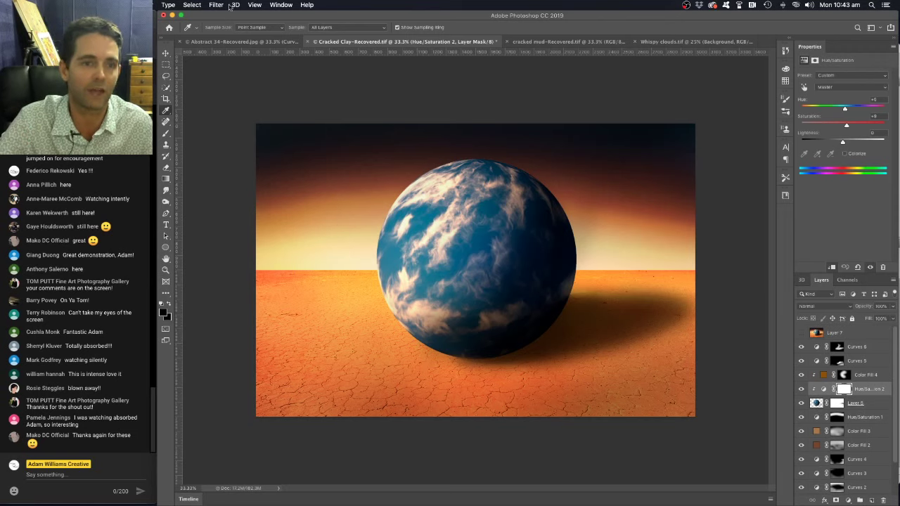
Step: Switch to the cracked mud document
left_click(234, 5)
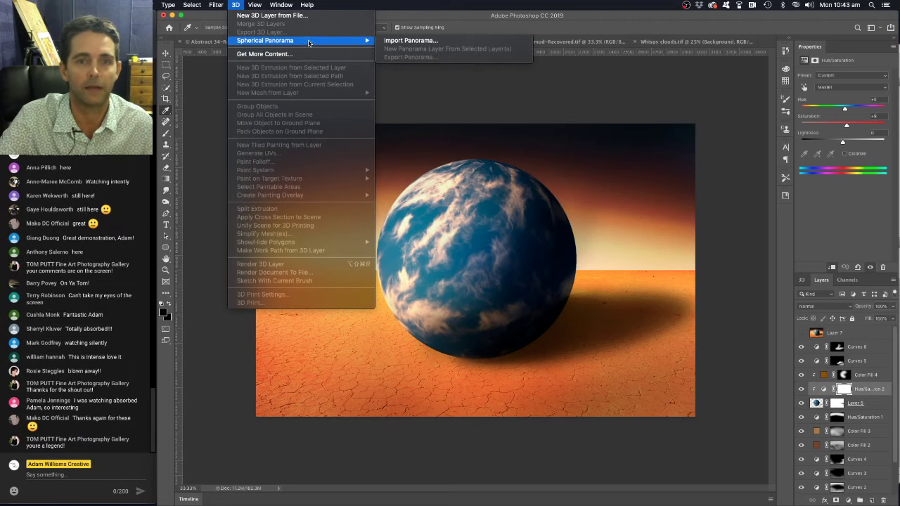
left_click(567, 52)
left_click(569, 43)
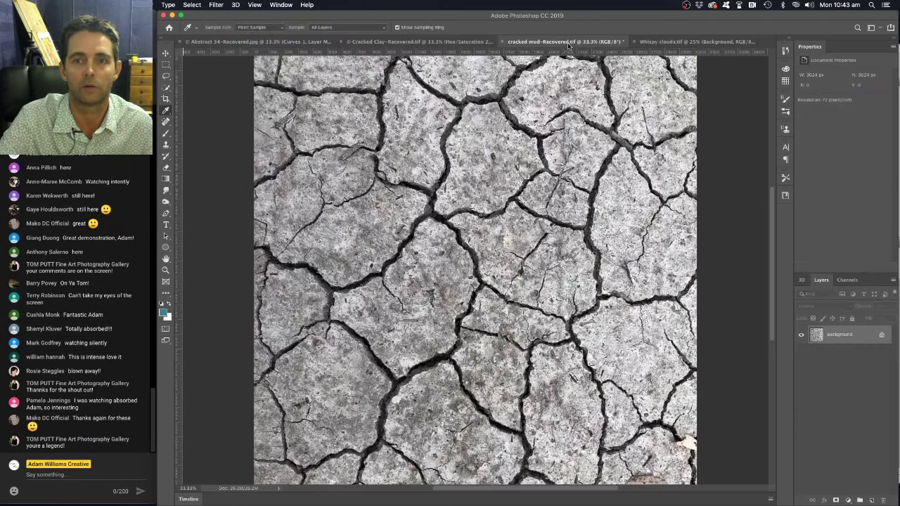
Step: Build a Pyramid mesh preset from the cracked mud layer and orbit it to show another face
left_click(236, 5)
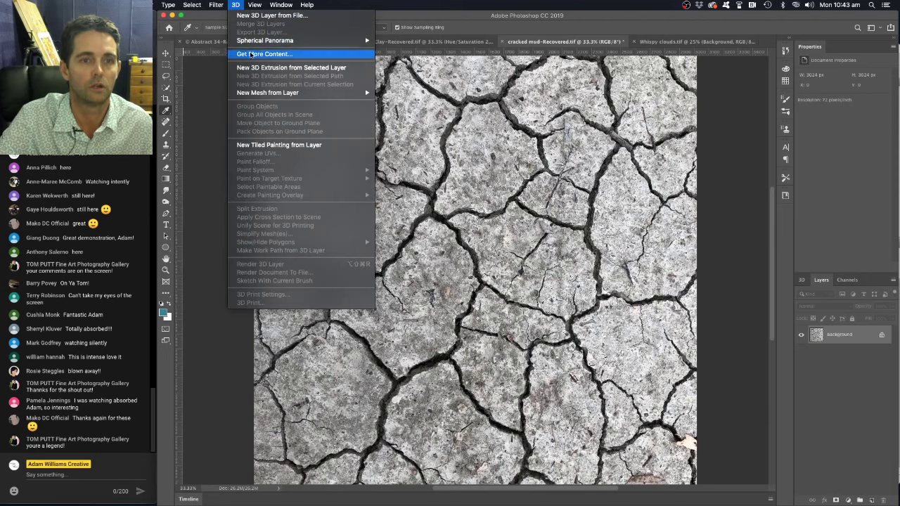
mouse_move(268, 92)
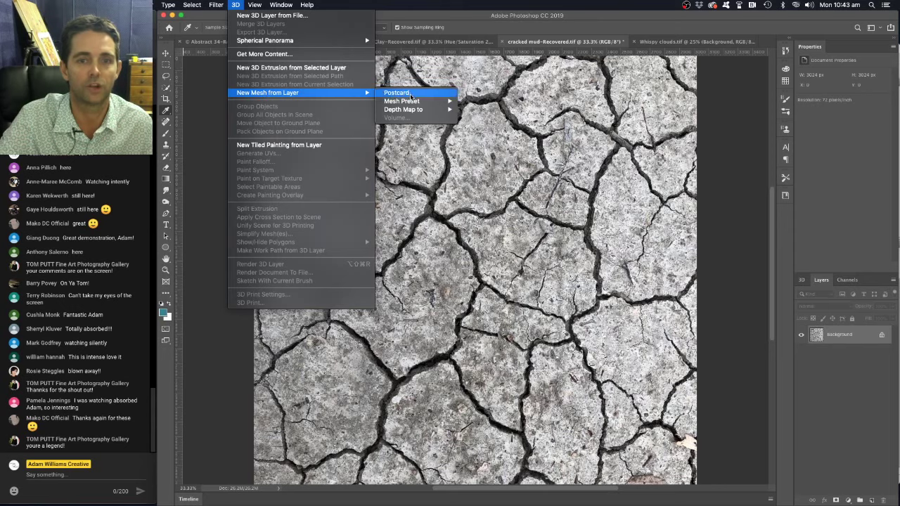
mouse_move(413, 100)
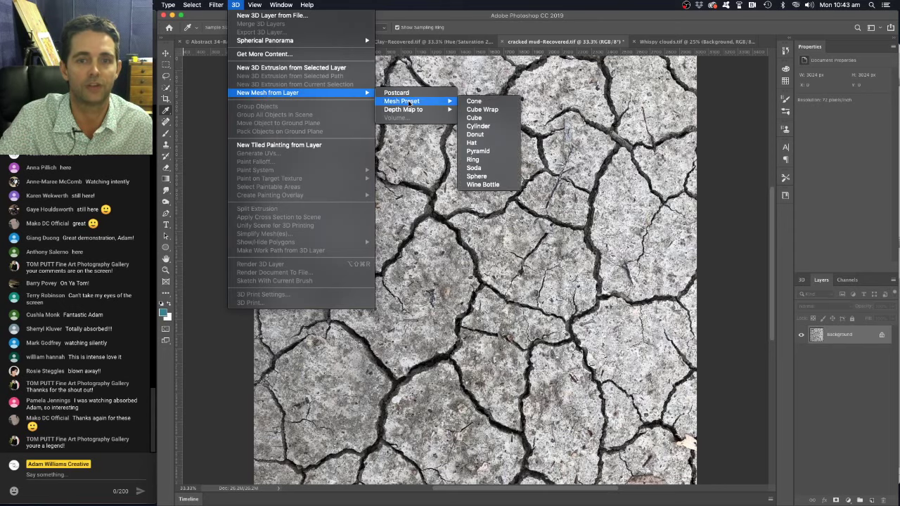
left_click(477, 151)
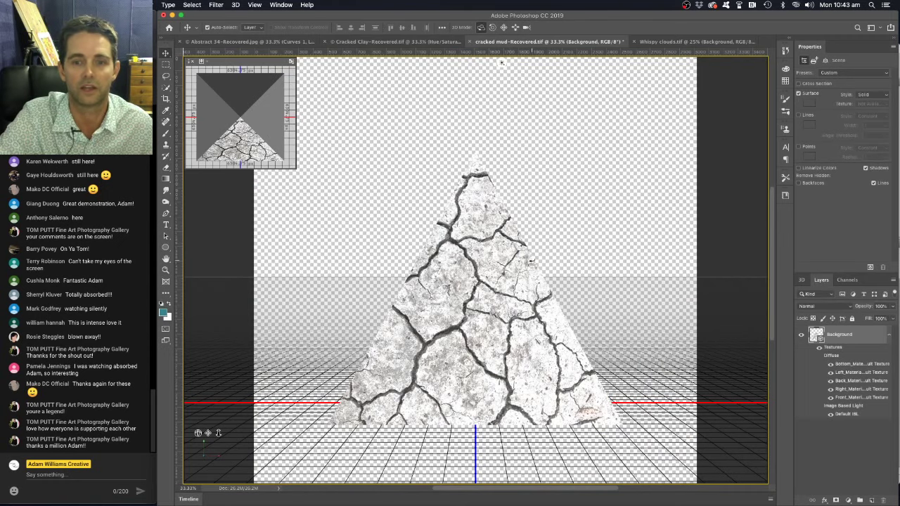
mouse_move(531, 260)
left_mouse_down()
mouse_move(456, 260)
mouse_move(518, 251)
left_mouse_up()
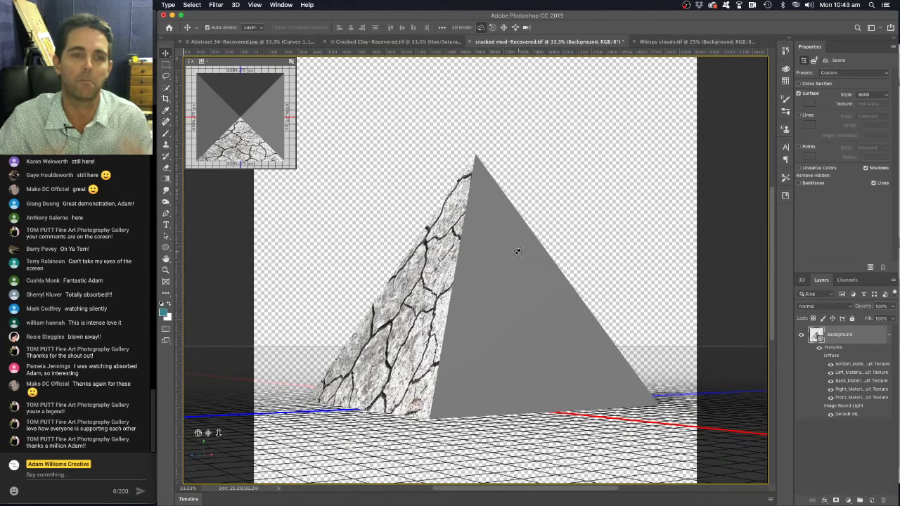